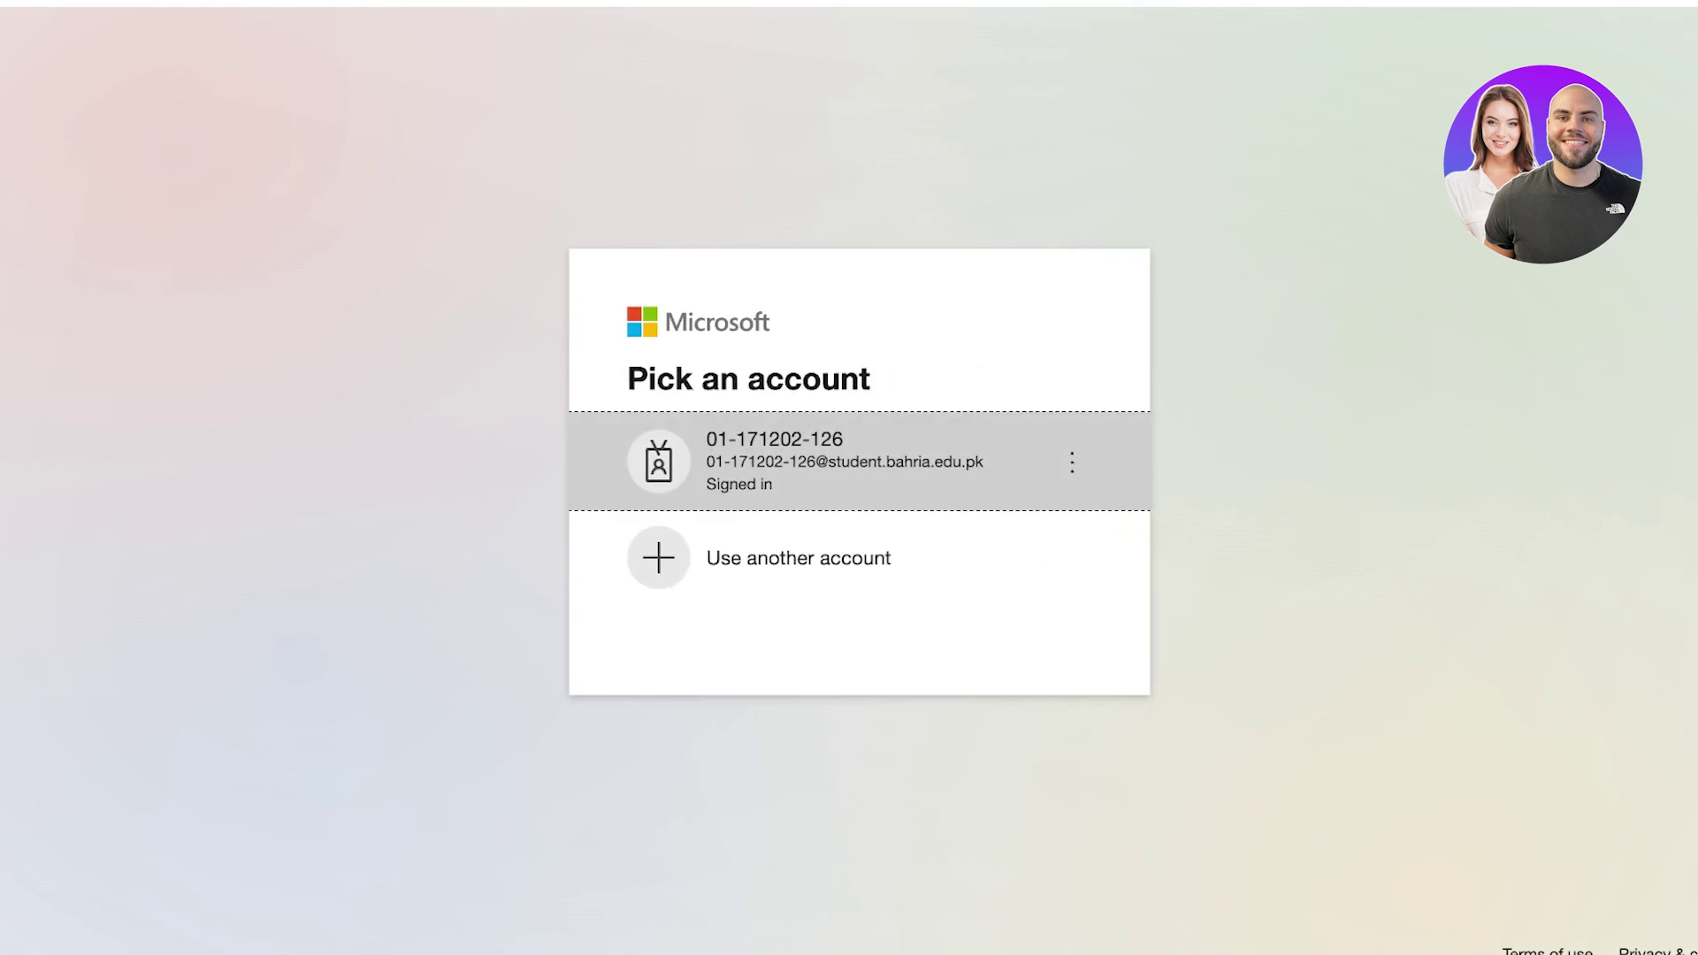
Sign in with a different account's email and password, and choose to stay signed in.
{"action": "left_click", "coordinate": [796, 557]}
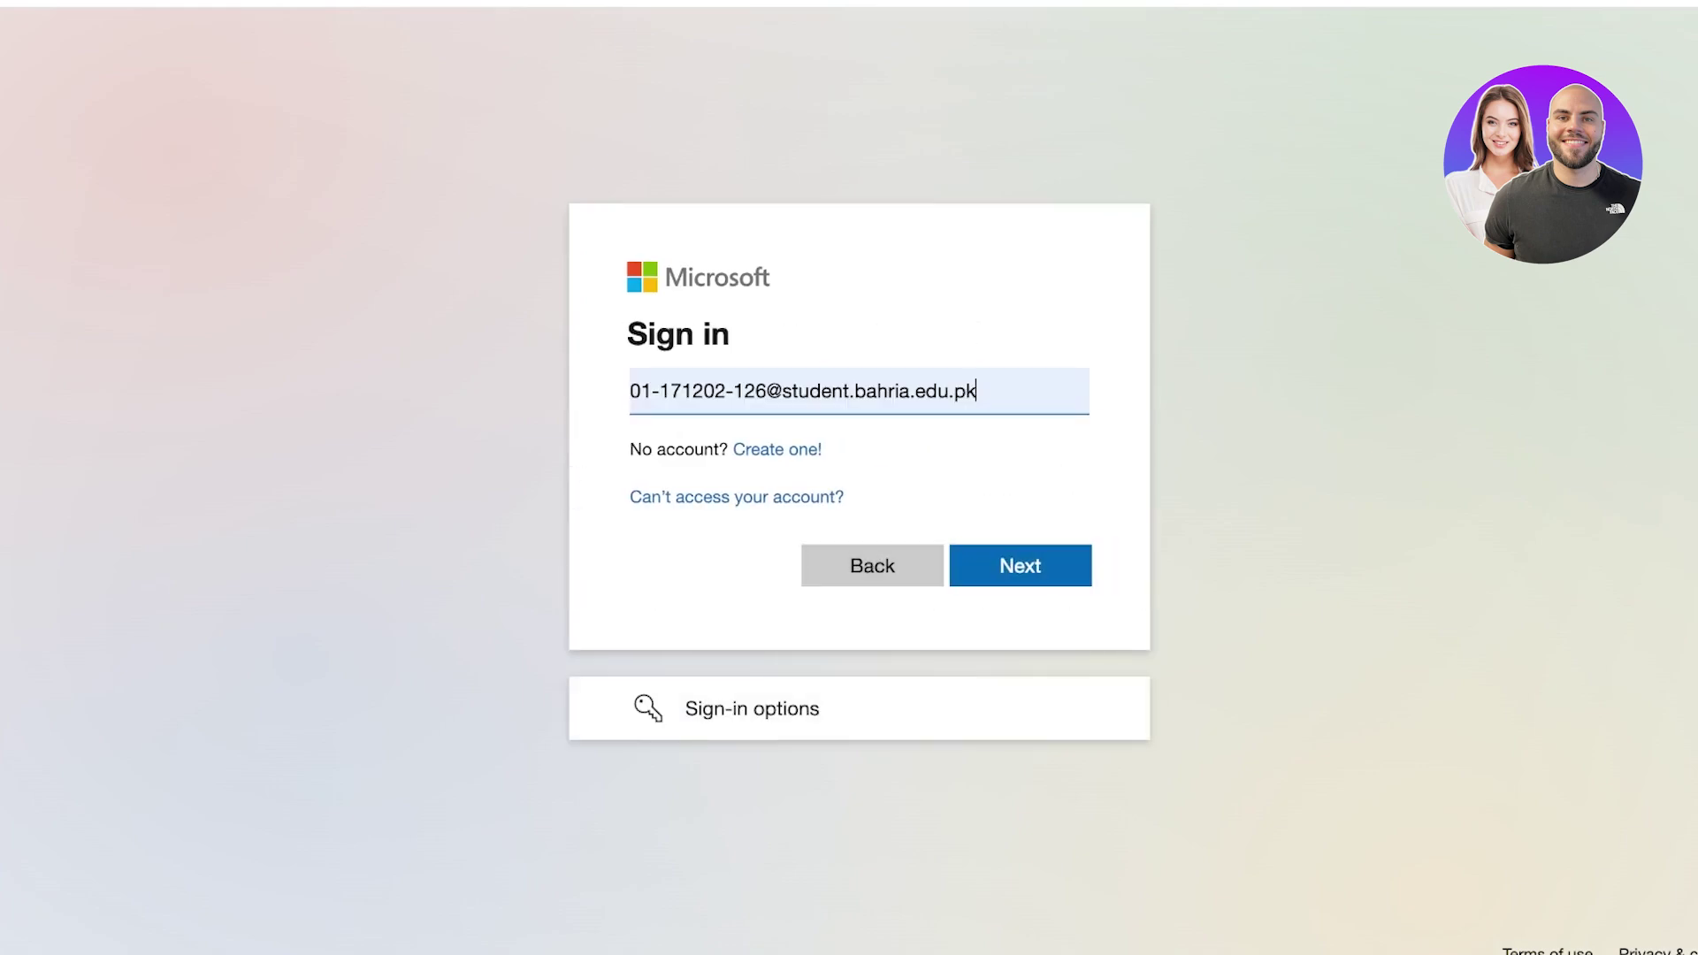
{"action": "key", "text": "shift+Left"}
{"action": "key", "text": "shift+Left"}
{"action": "key", "text": "shift+Home"}
{"action": "key", "text": "Return"}
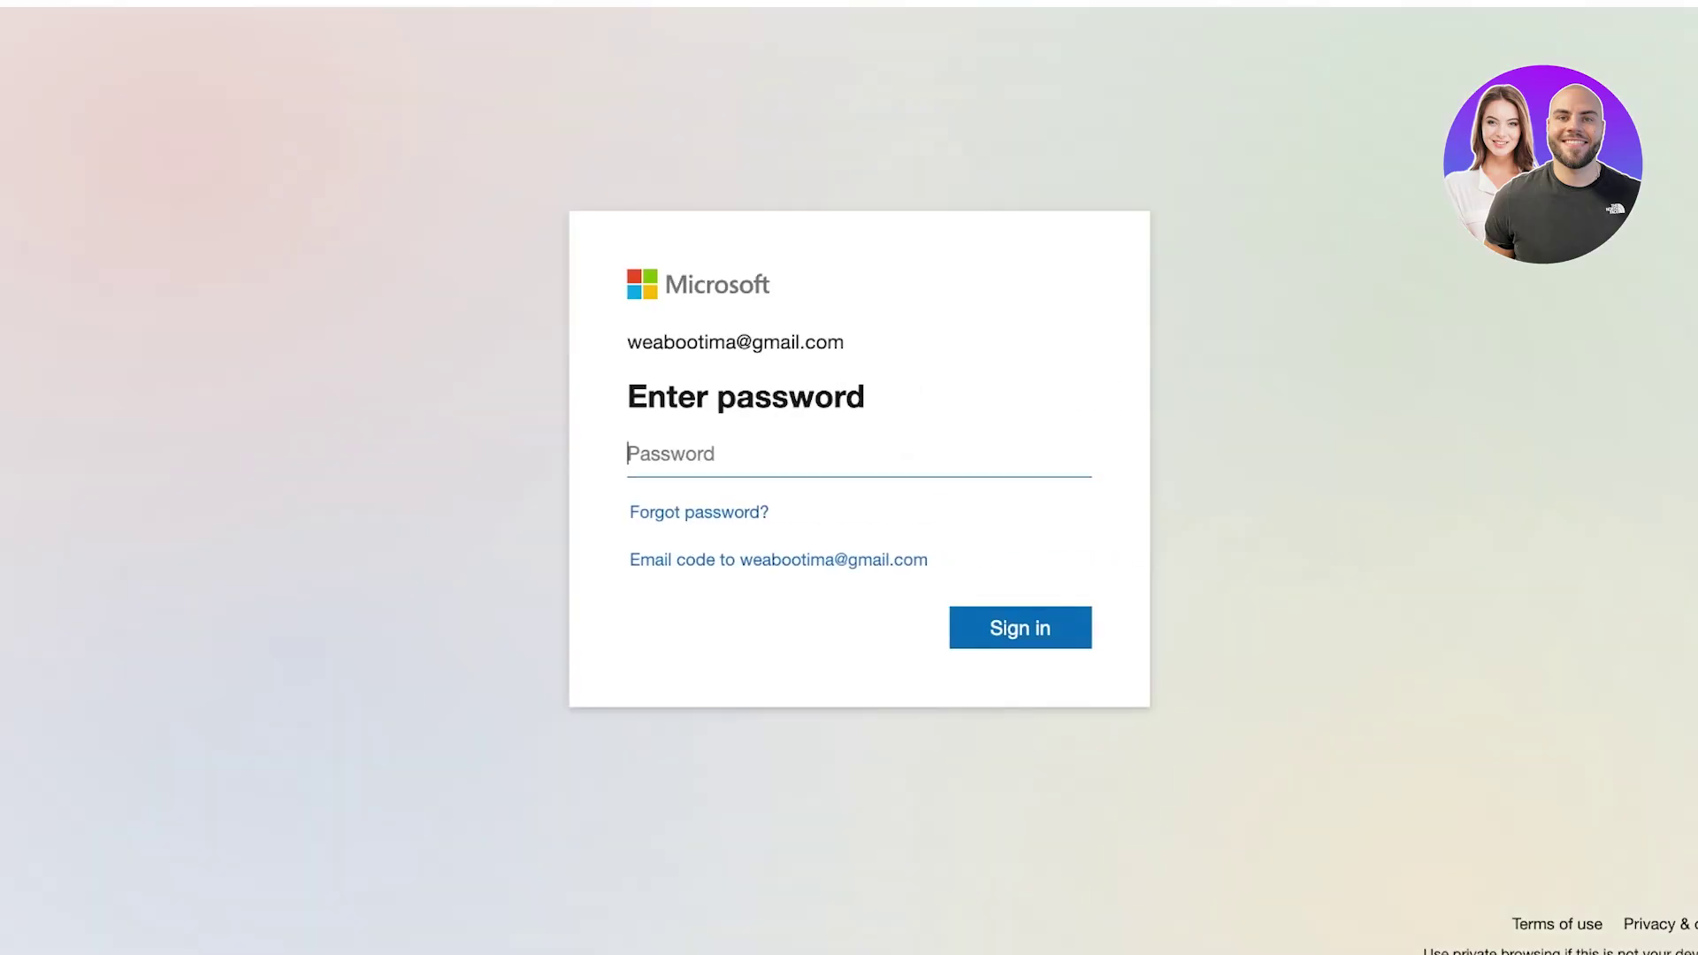
{"action": "type", "text": "*********"}
{"action": "key", "text": "Return"}
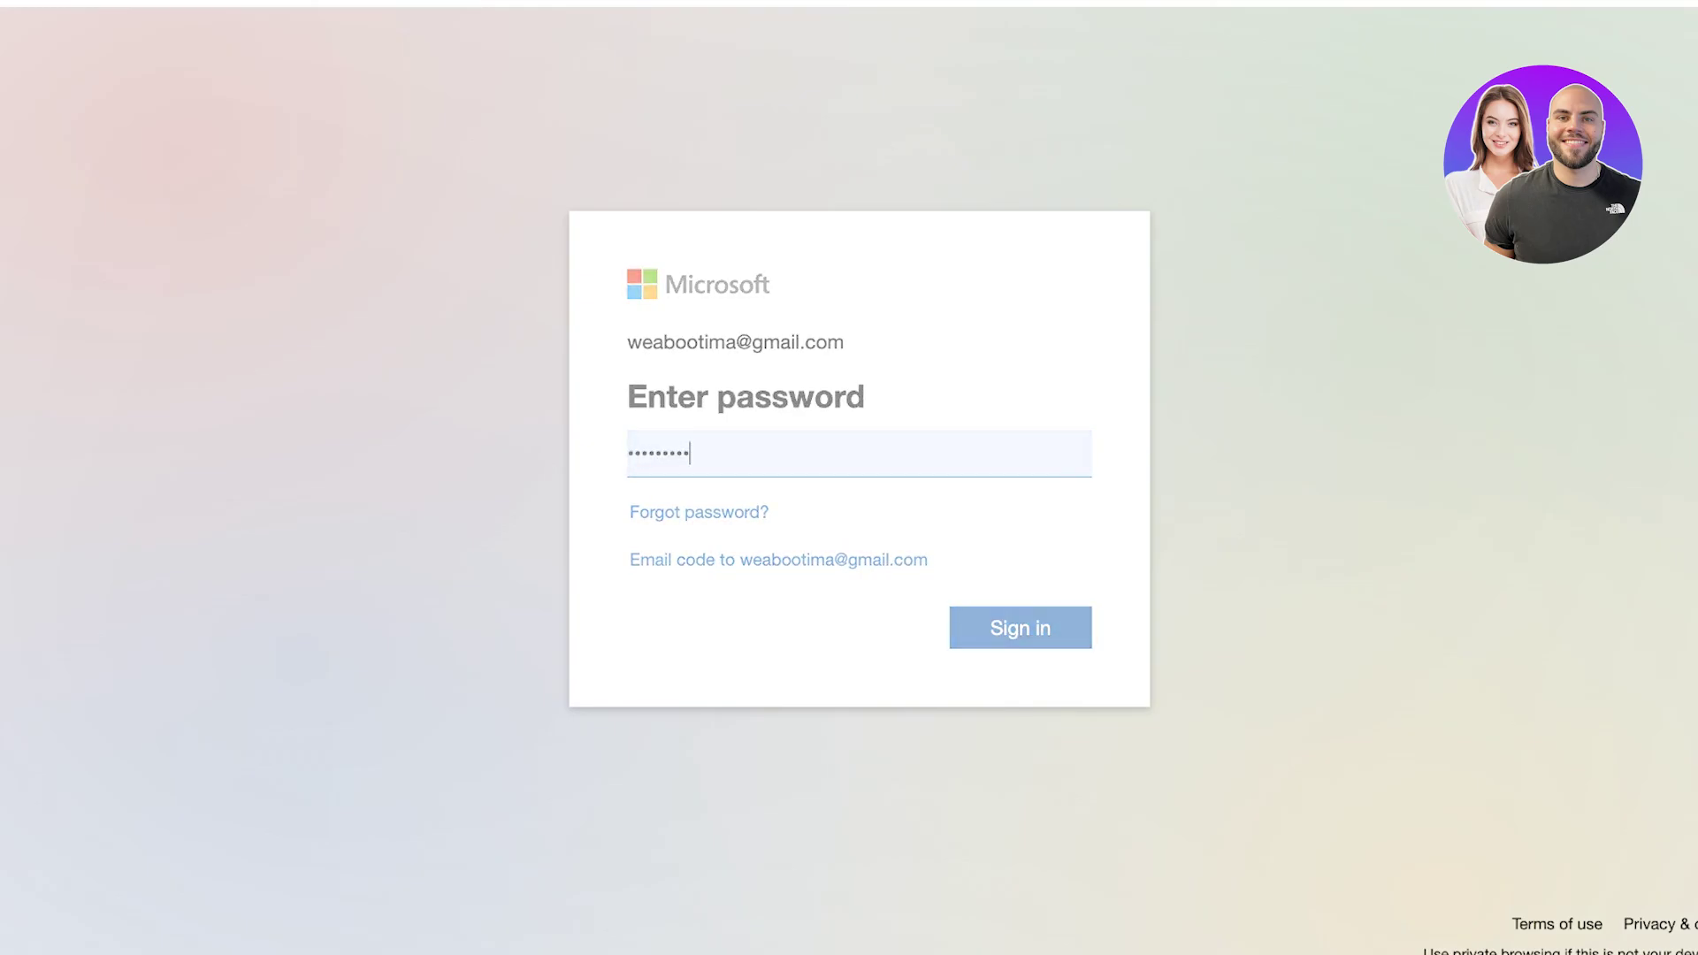
{"action": "left_click", "coordinate": [640, 551]}
{"action": "key", "text": "Return"}
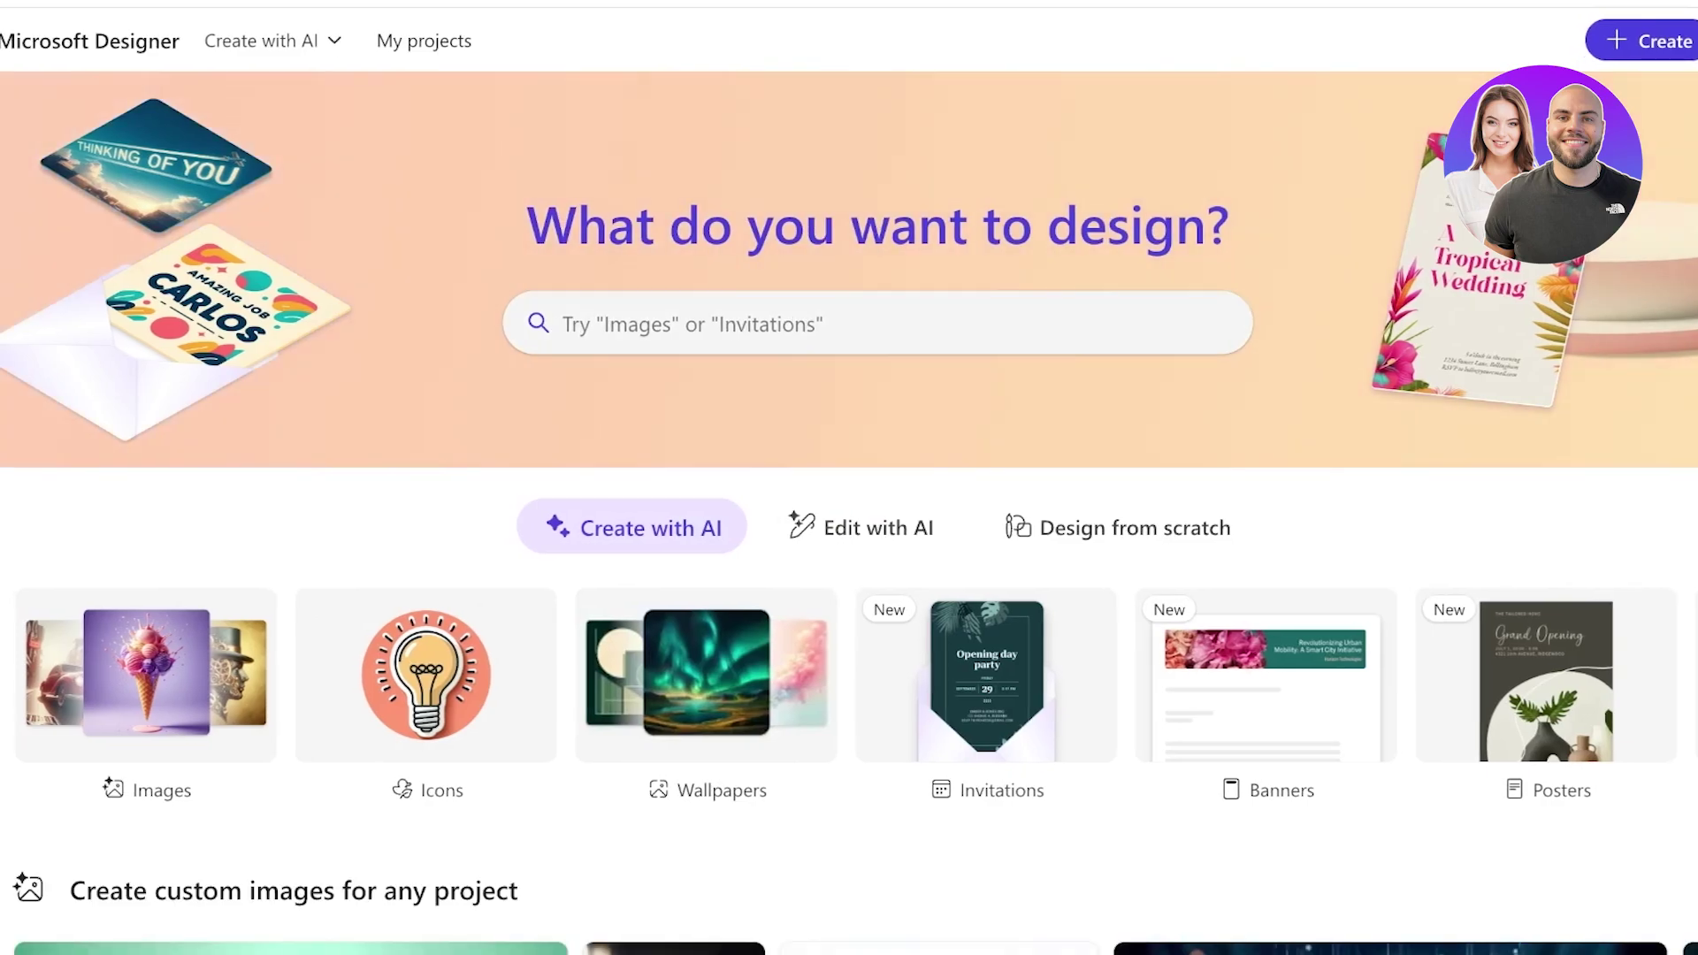
{"action": "mouse_move", "coordinate": [271, 40]}
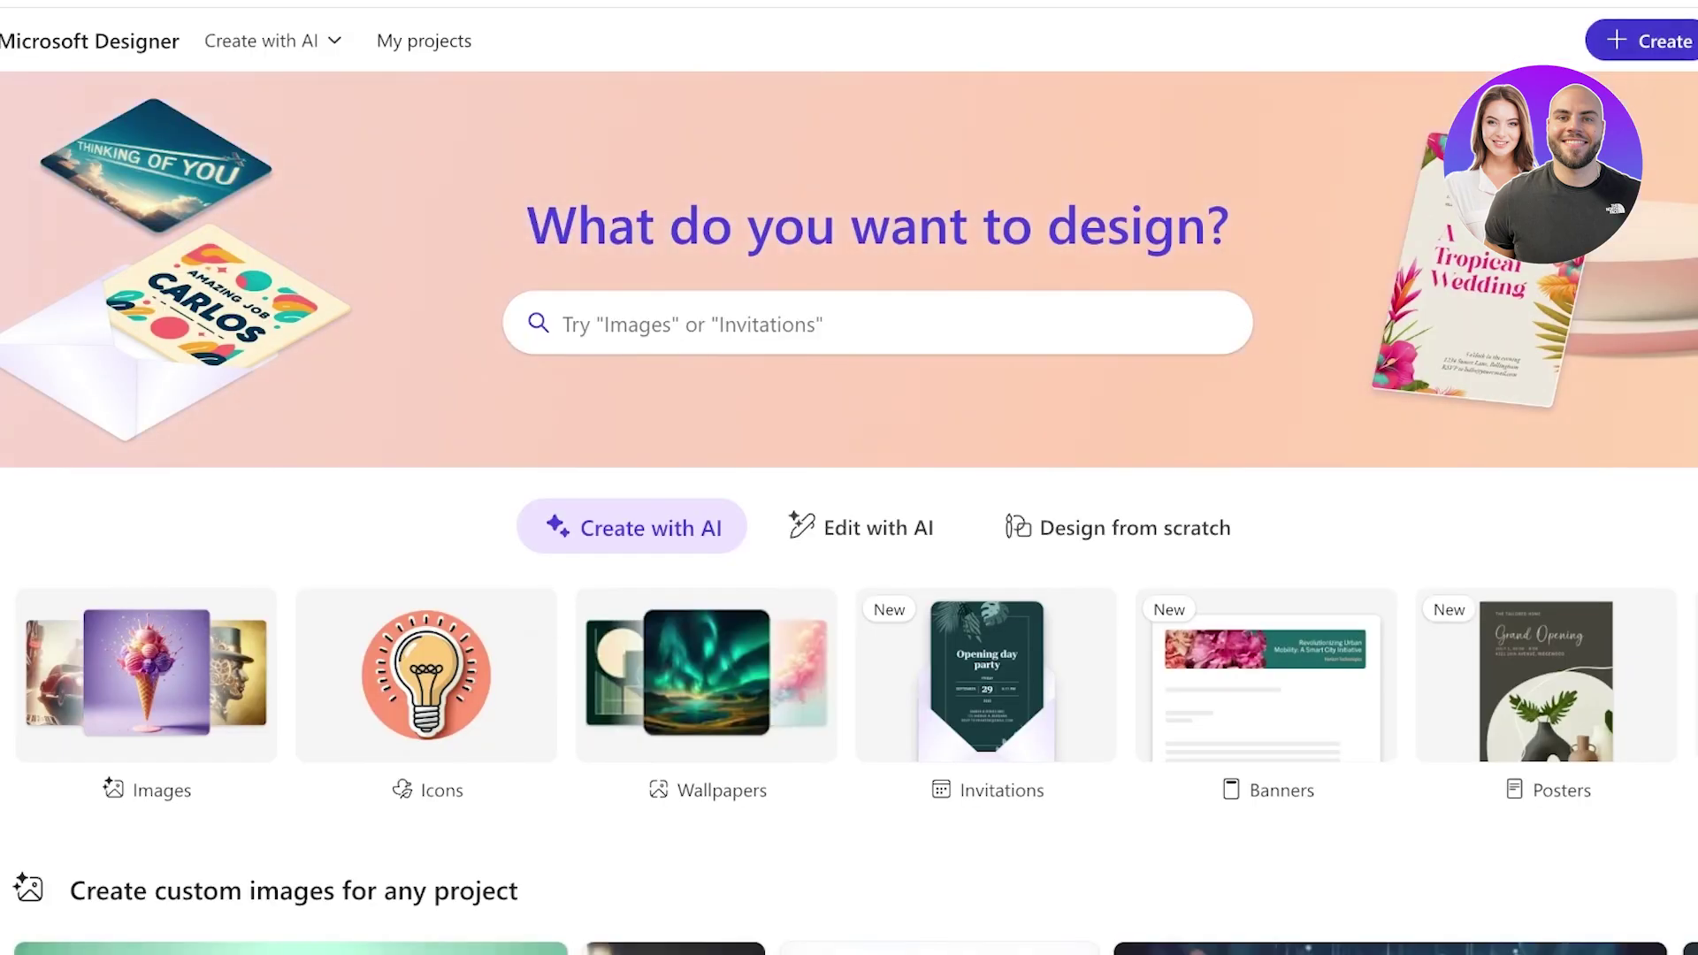
Show the Edit with AI features and scroll through the image editing options.
{"action": "left_click", "coordinate": [889, 528]}
{"action": "scroll", "coordinate": [849, 531], "scroll_direction": "down", "scroll_amount": 2}
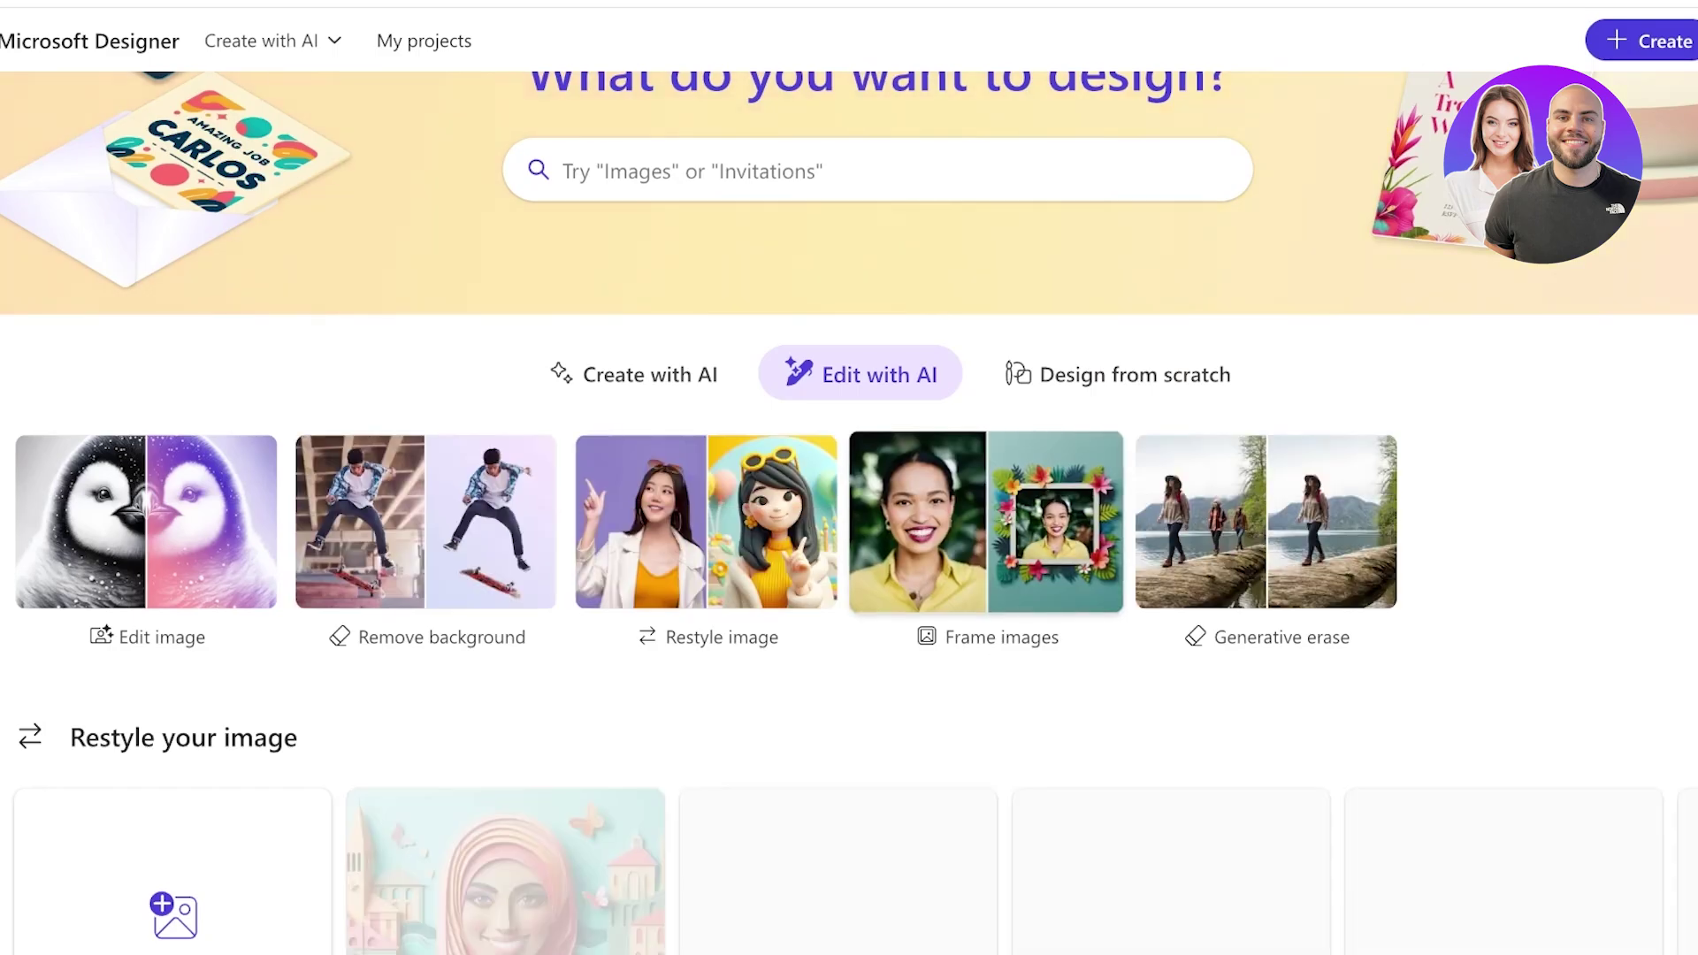
{"action": "scroll", "coordinate": [1504, 672], "scroll_direction": "down", "scroll_amount": 3}
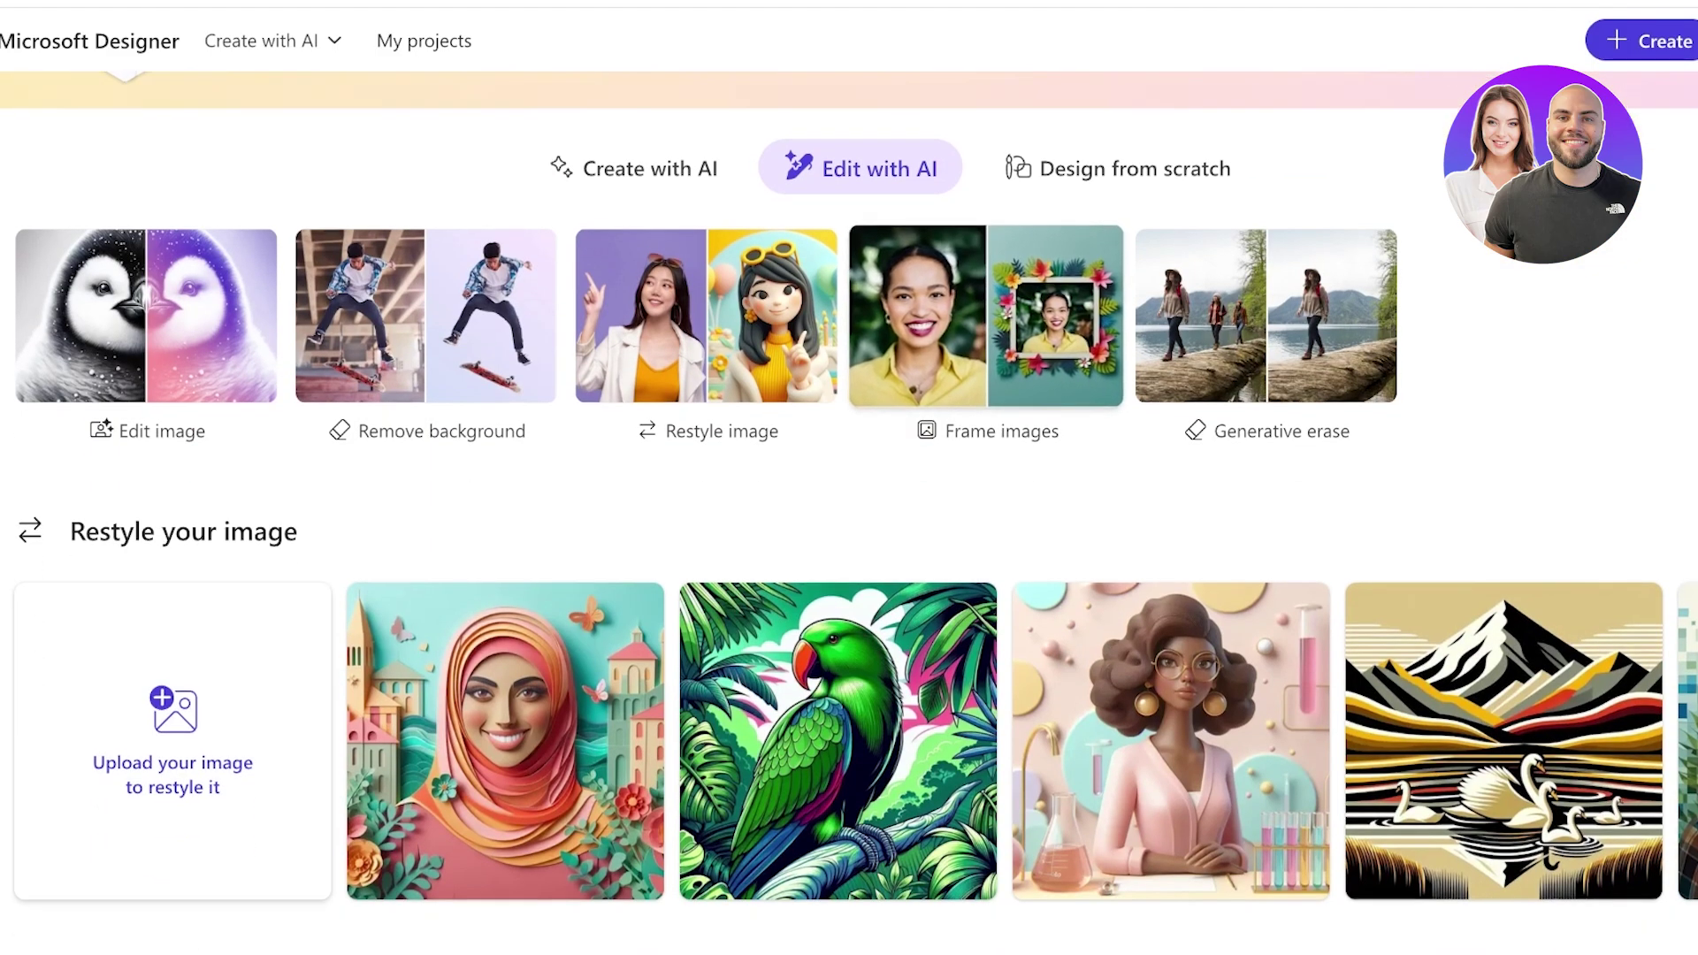
{"action": "scroll", "coordinate": [1503, 672], "scroll_direction": "down", "scroll_amount": 6}
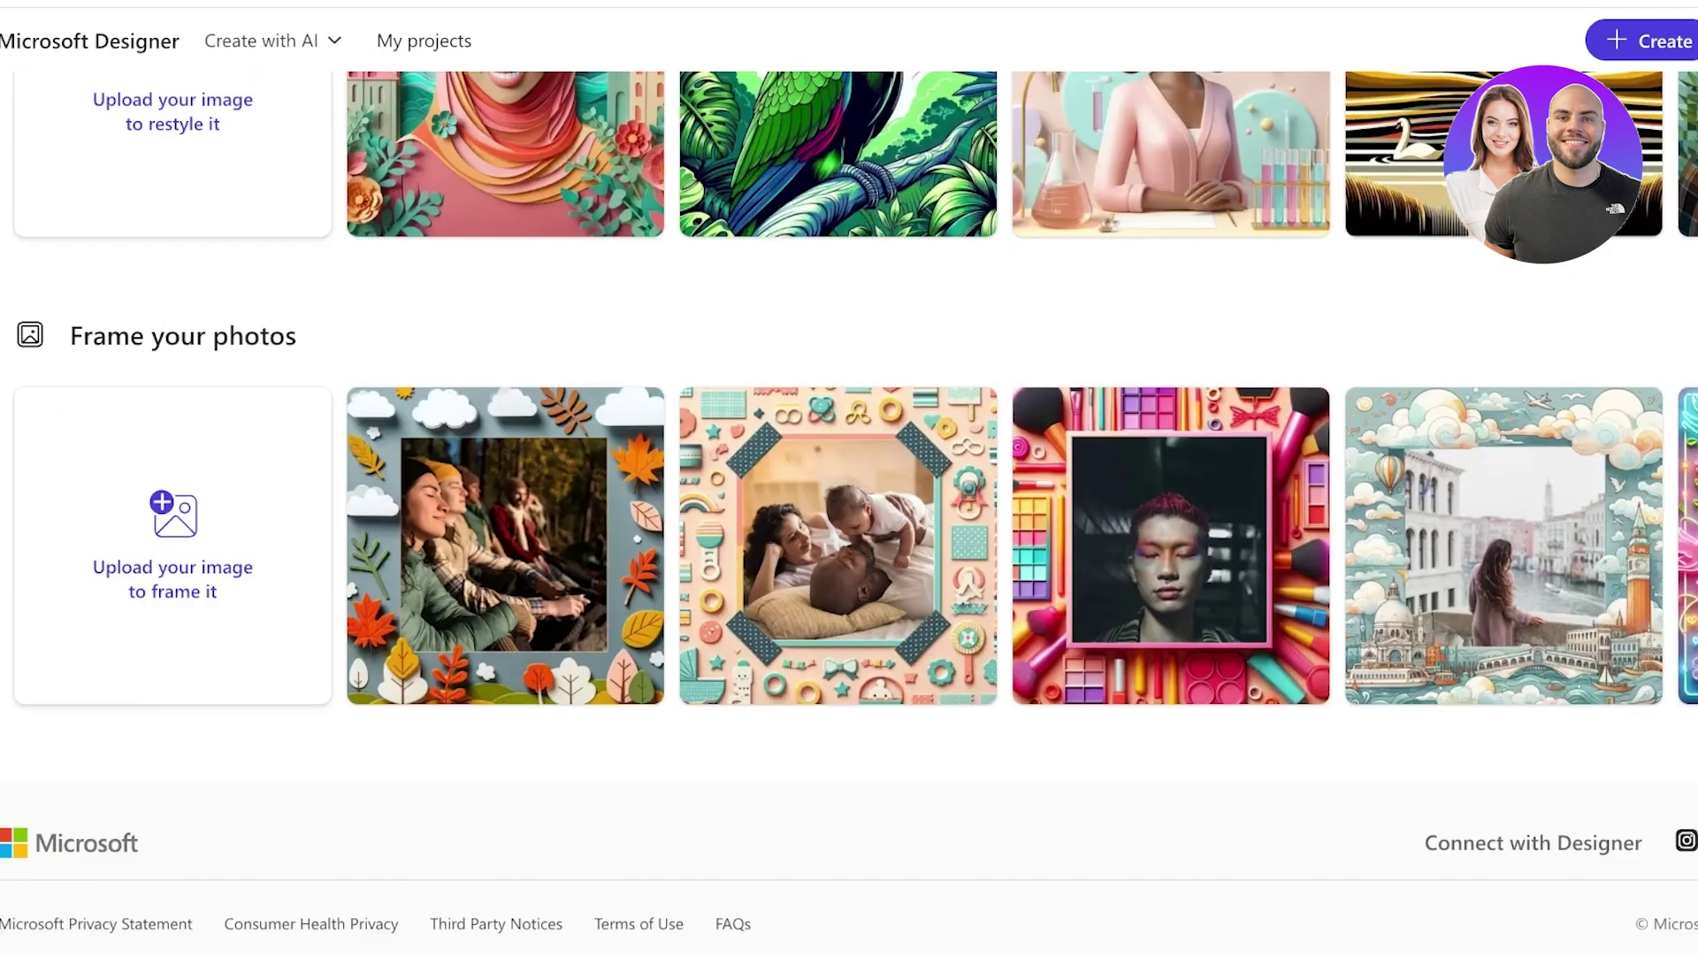
{"action": "scroll", "coordinate": [848, 513], "scroll_direction": "up", "scroll_amount": 12}
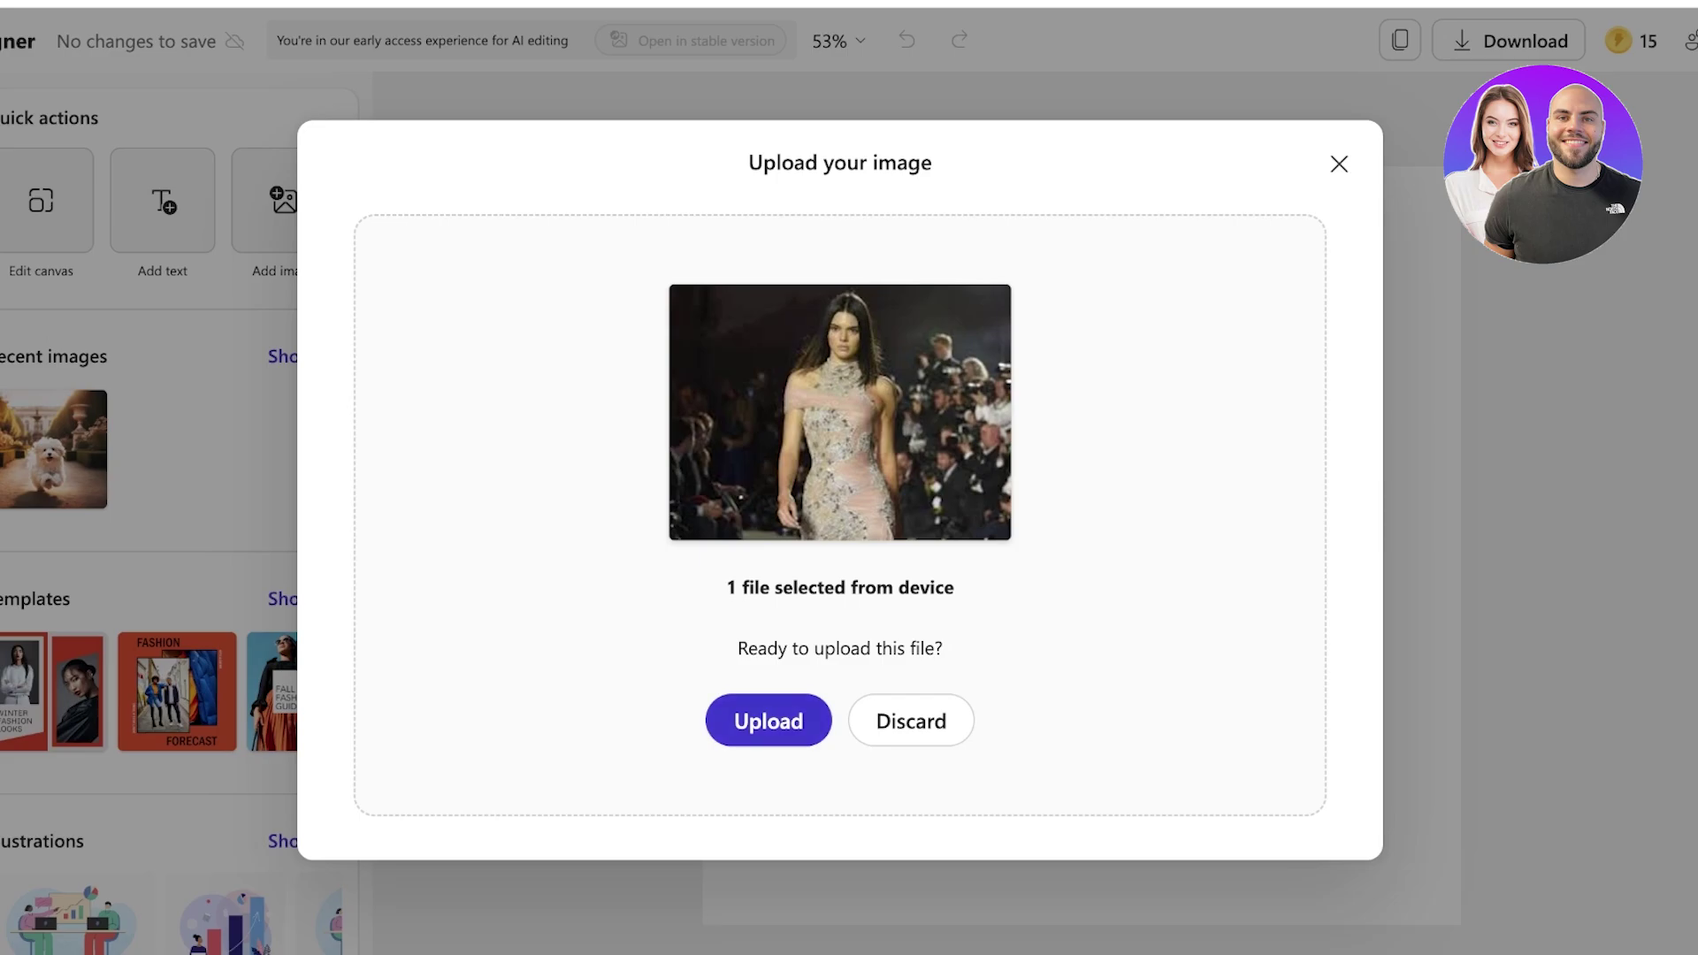
Upload the runway photo into the editor.
{"action": "left_click", "coordinate": [770, 716]}
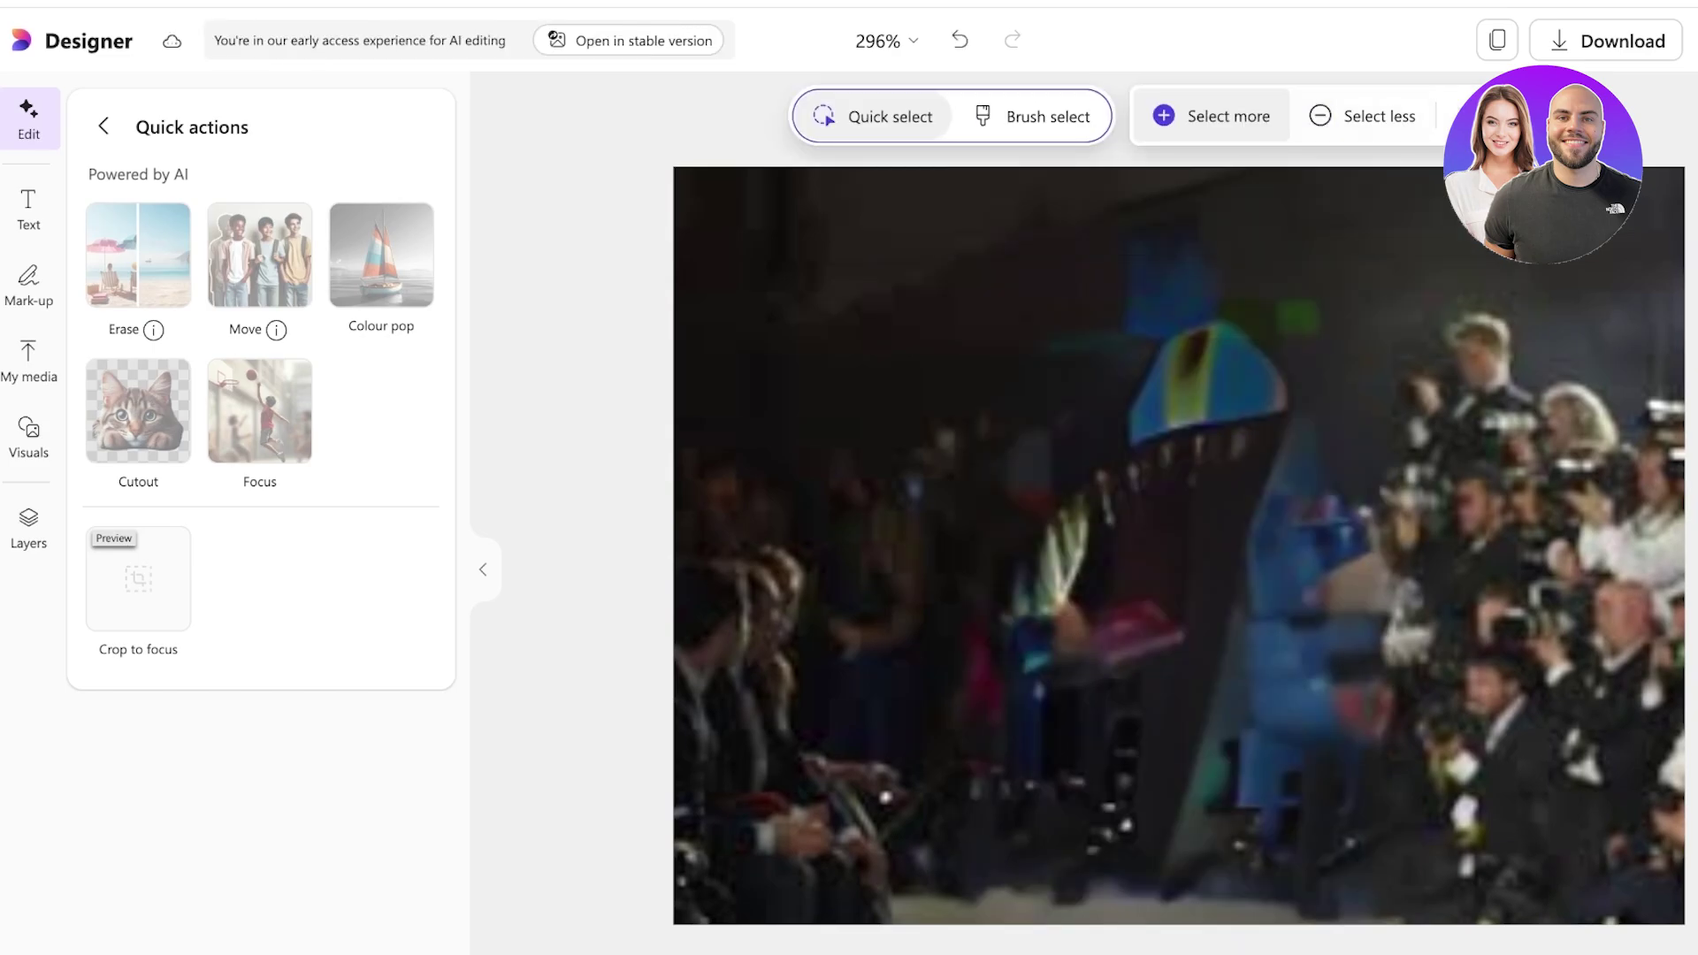
Undo the erasure so the runway model reappears in the photo.
{"action": "left_click", "coordinate": [959, 39]}
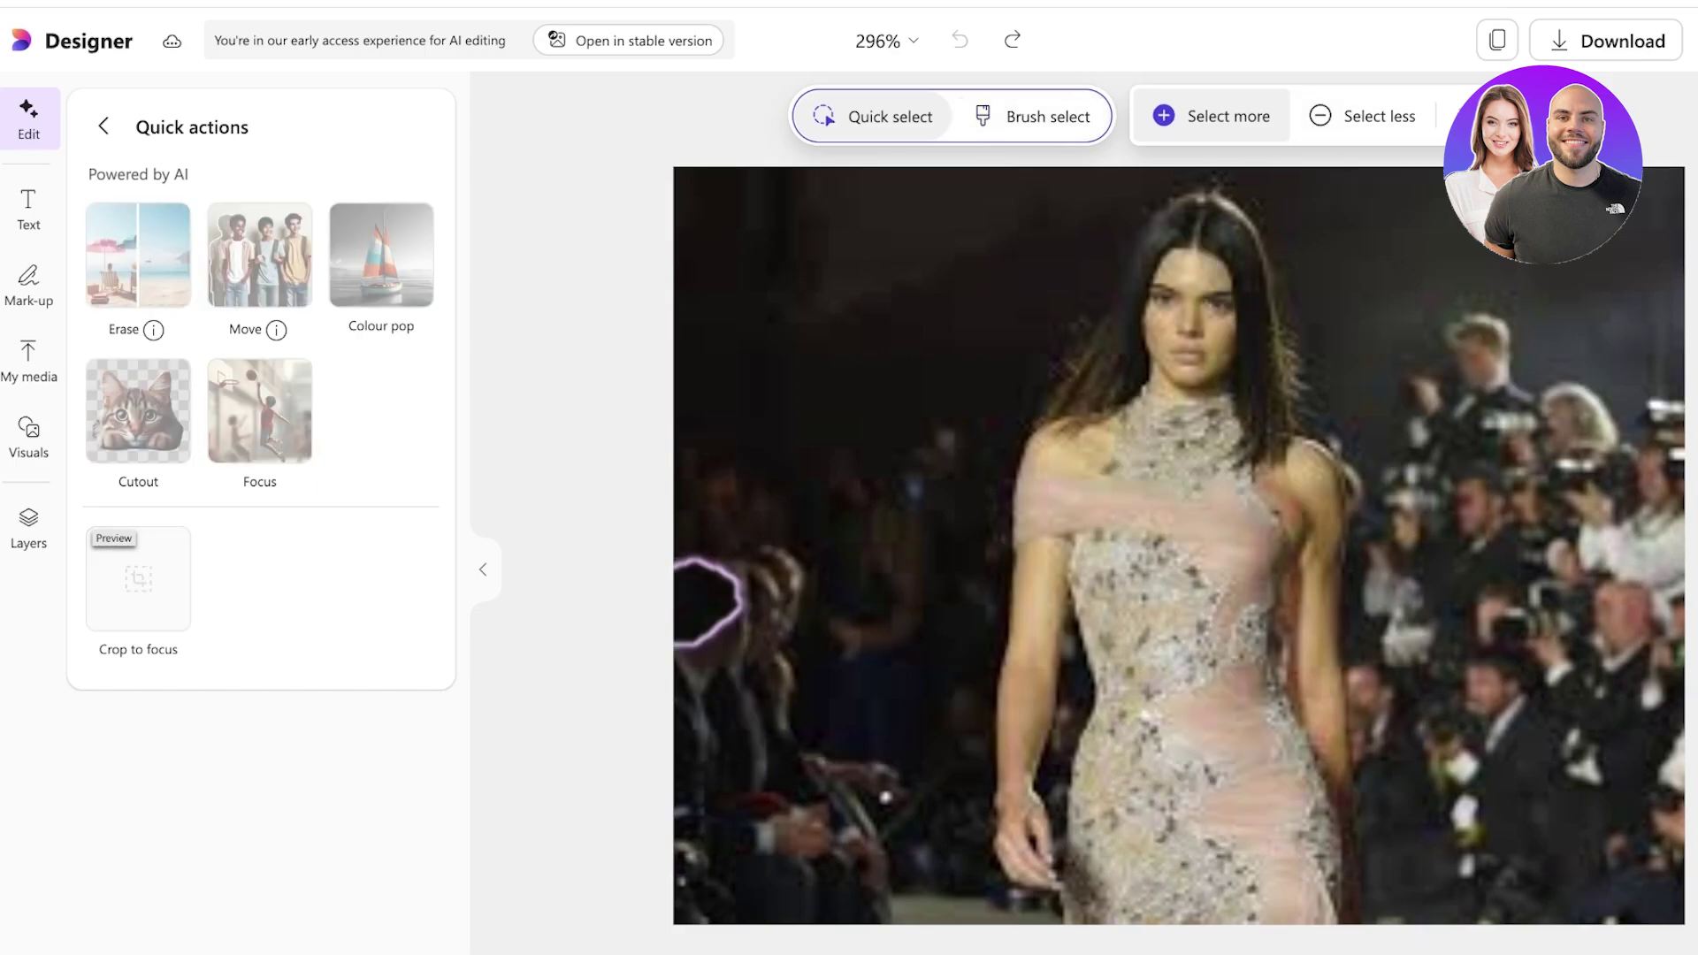
Brush-select the crowd of photographers at the upper right and erase it.
{"action": "left_click", "coordinate": [1033, 116]}
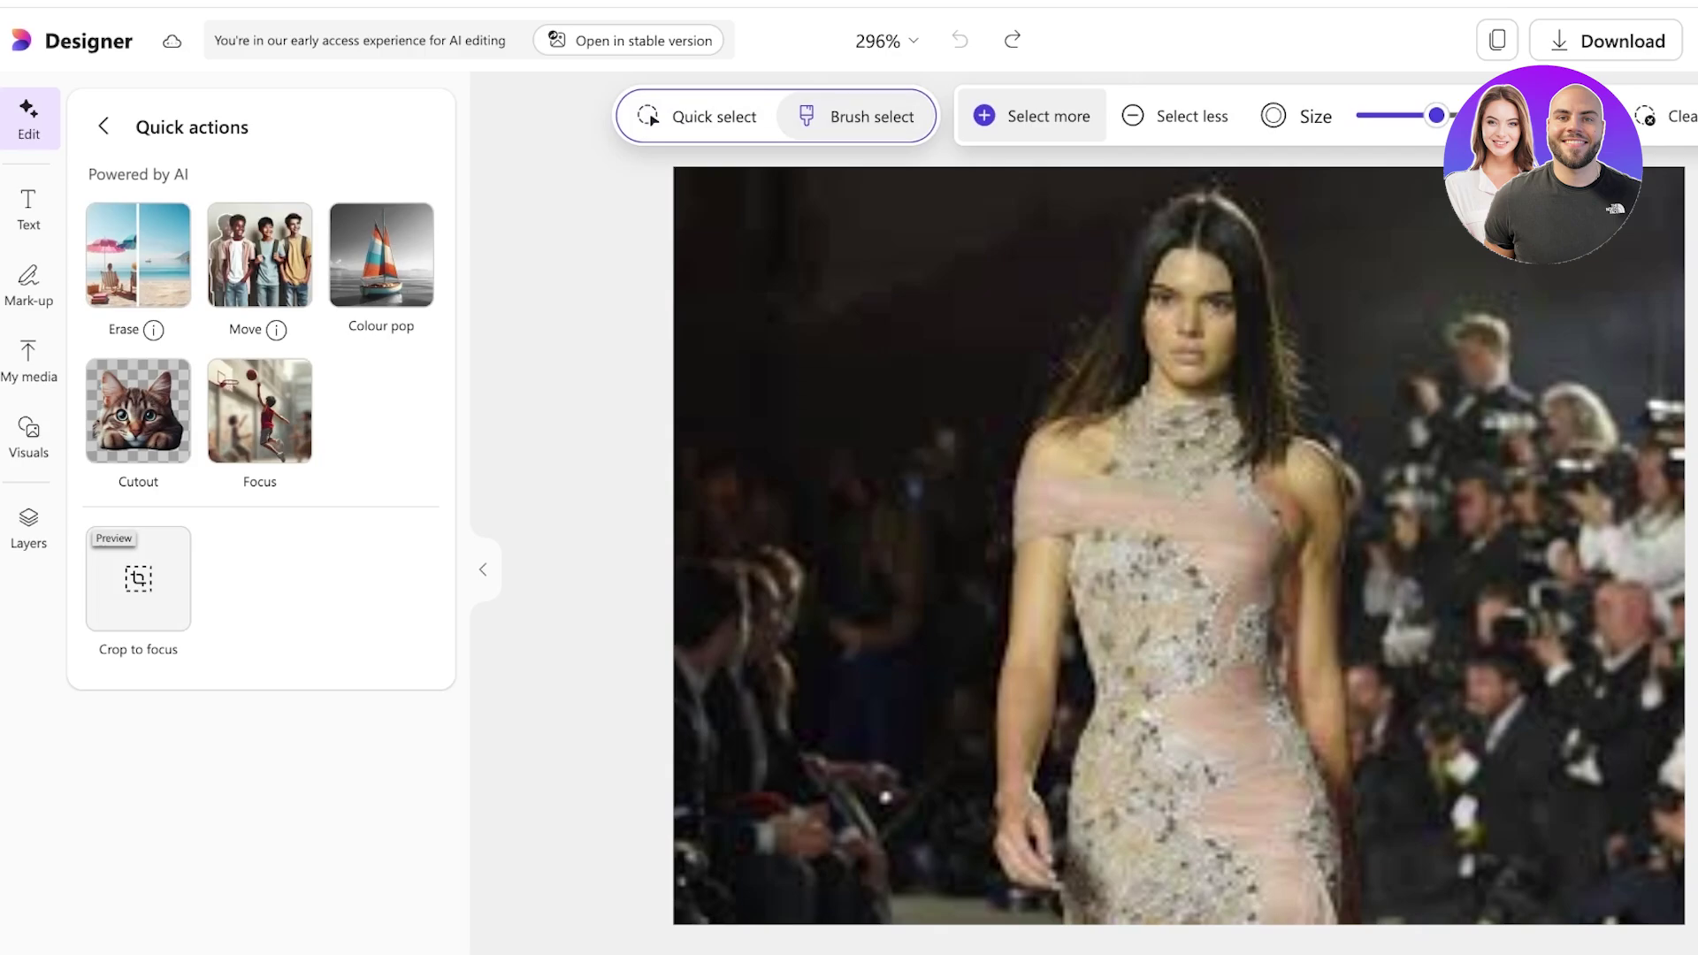
{"action": "mouse_move", "coordinate": [1475, 301]}
{"action": "left_mouse_down"}
{"action": "mouse_move", "coordinate": [1503, 438]}
{"action": "mouse_move", "coordinate": [1521, 363]}
{"action": "mouse_move", "coordinate": [1627, 442]}
{"action": "mouse_move", "coordinate": [1667, 530]}
{"action": "mouse_move", "coordinate": [1596, 570]}
{"action": "mouse_move", "coordinate": [1583, 504]}
{"action": "mouse_move", "coordinate": [1636, 522]}
{"action": "mouse_move", "coordinate": [1671, 610]}
{"action": "left_mouse_up"}
{"action": "left_click_drag", "start_coordinate": [1634, 504], "coordinate": [1639, 509]}
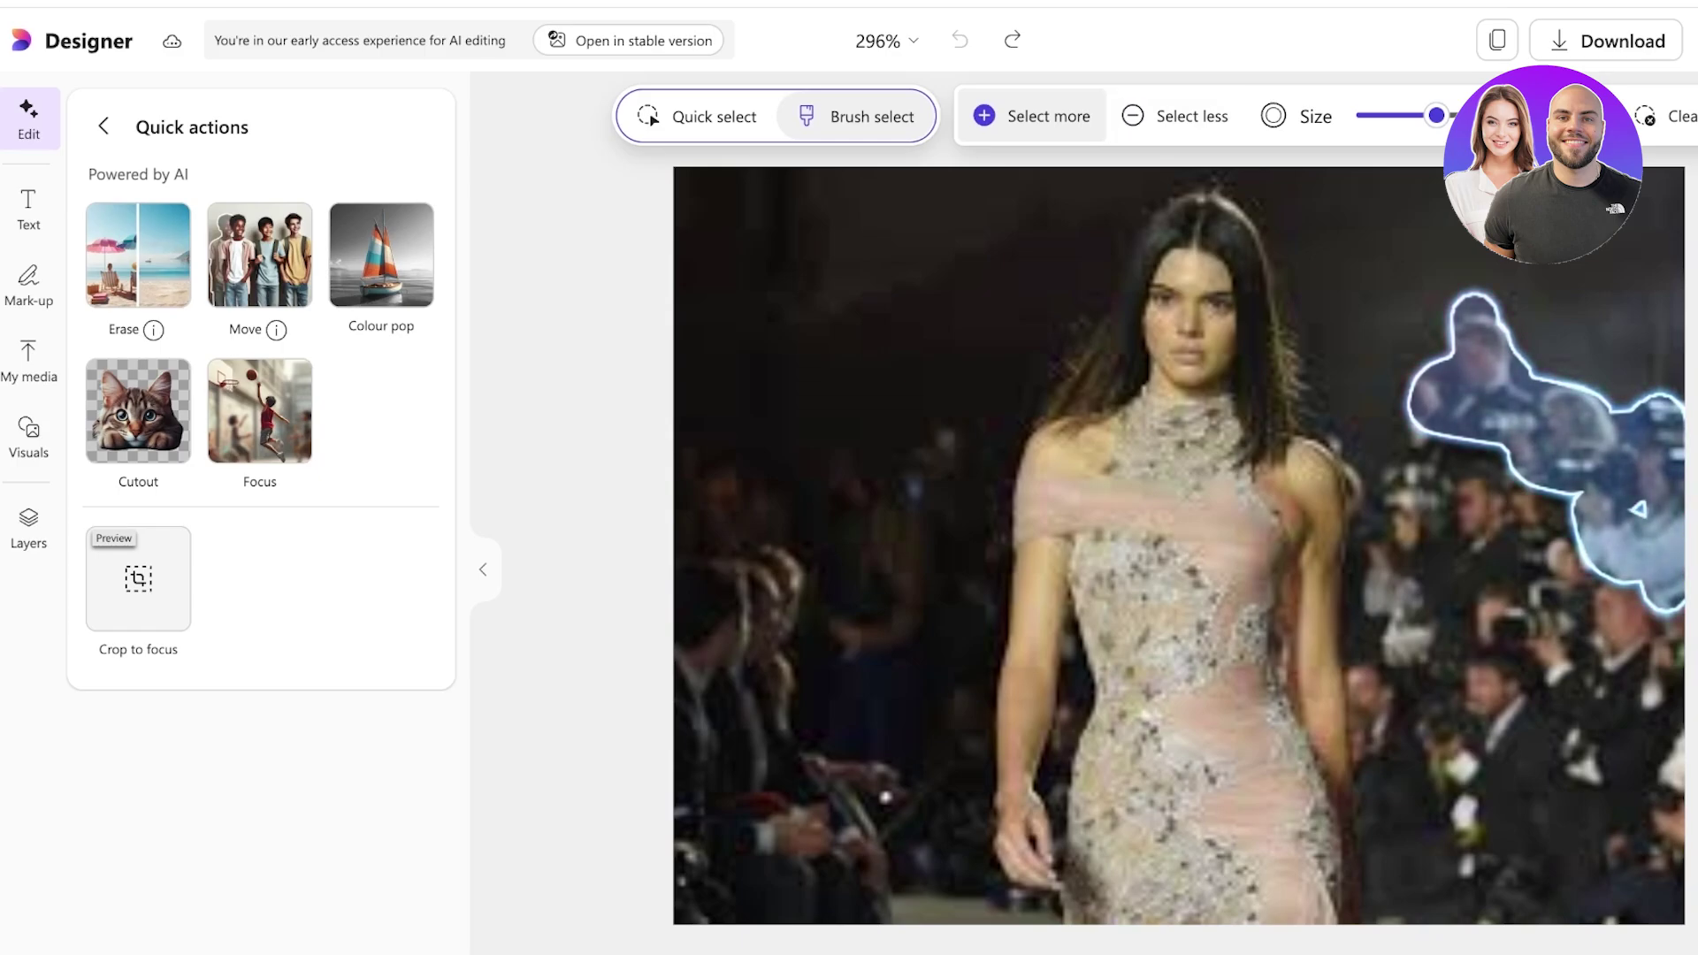
{"action": "left_click", "coordinate": [138, 255]}
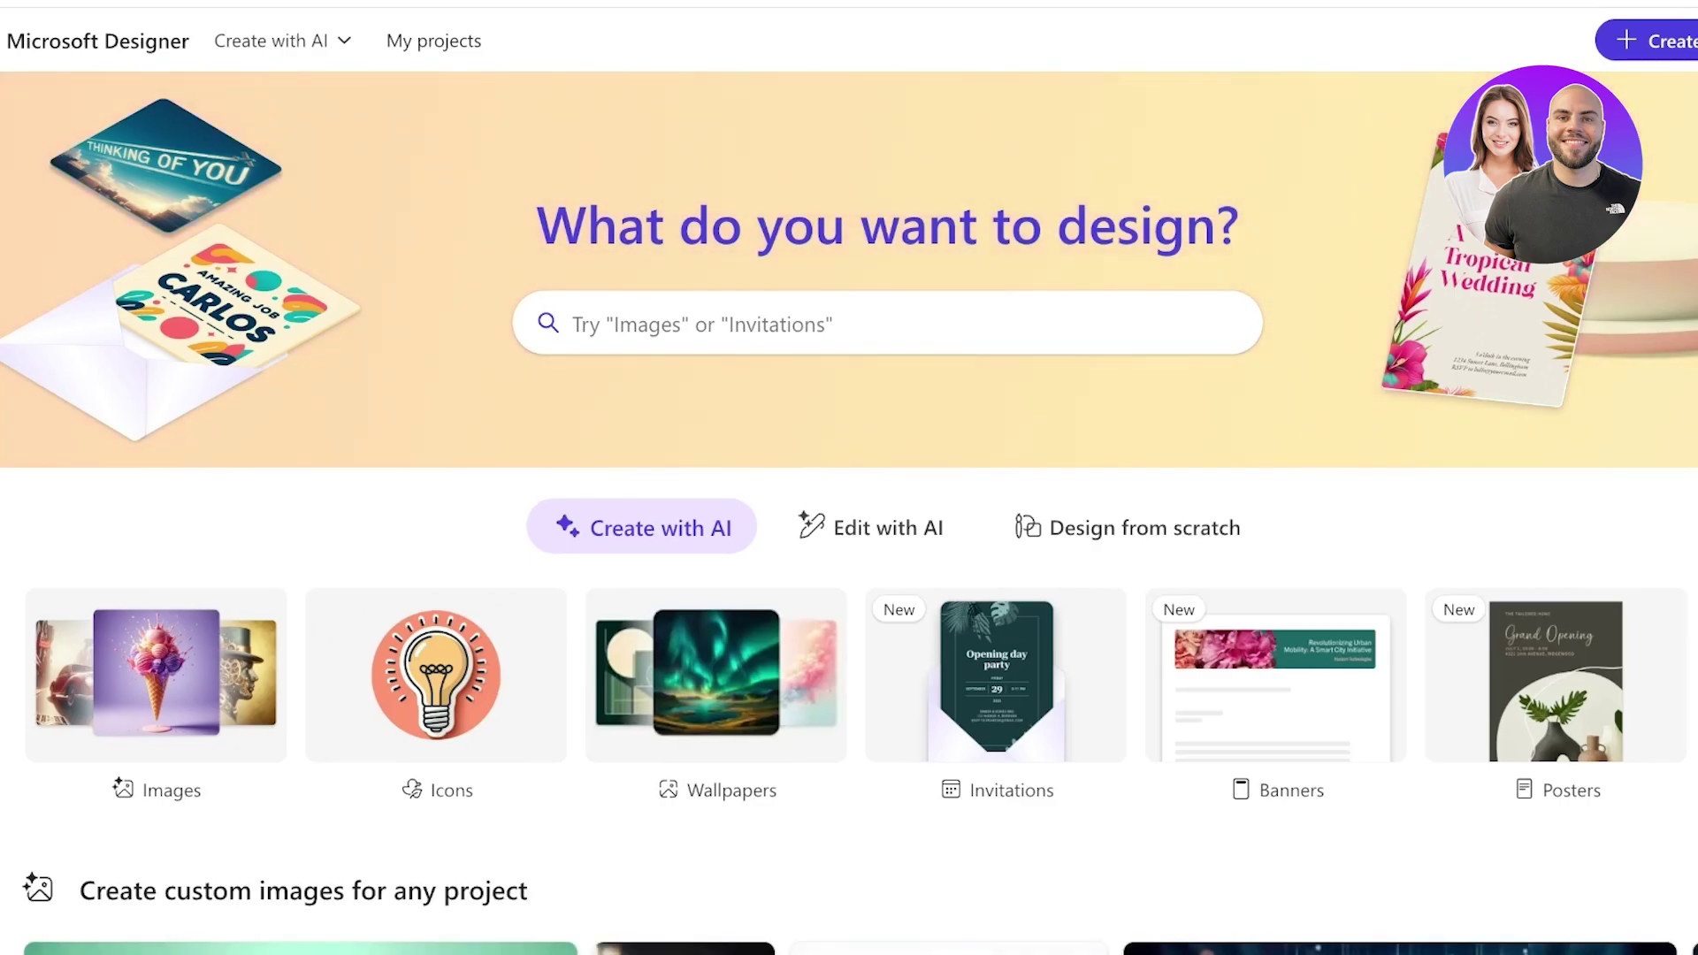
Browse the Design from scratch templates: Productivity, Social media, Print, Paper and Photo.
{"action": "left_click", "coordinate": [1127, 527]}
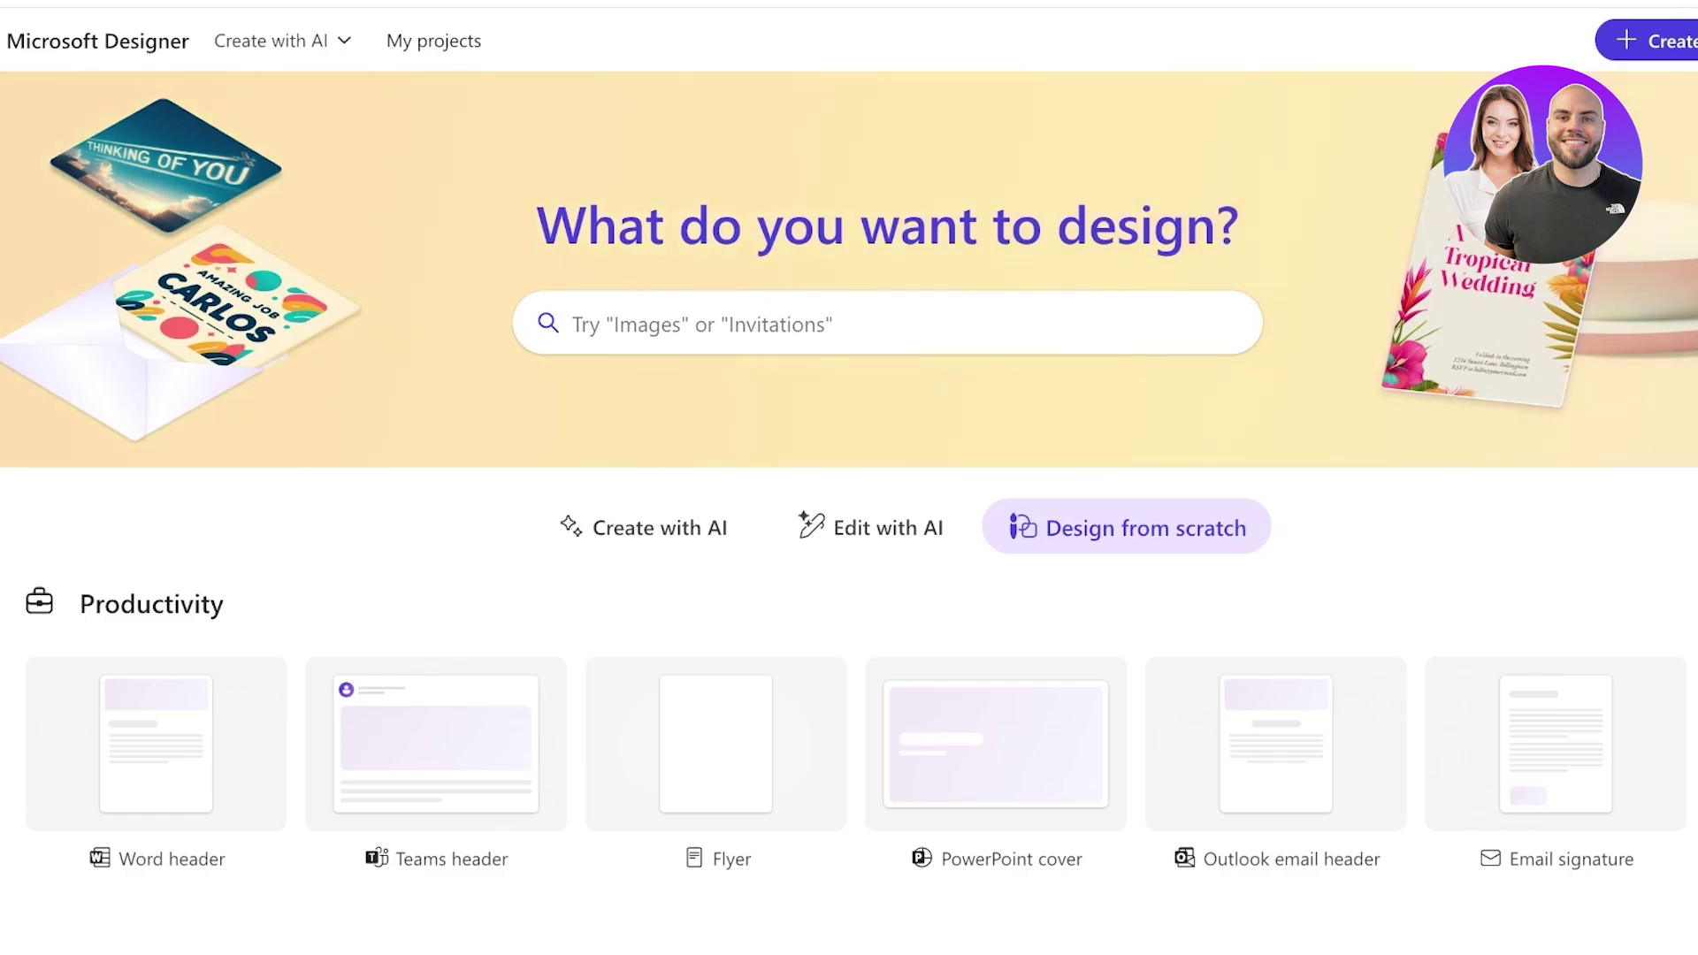
{"action": "scroll", "coordinate": [995, 549], "scroll_direction": "down", "scroll_amount": 3}
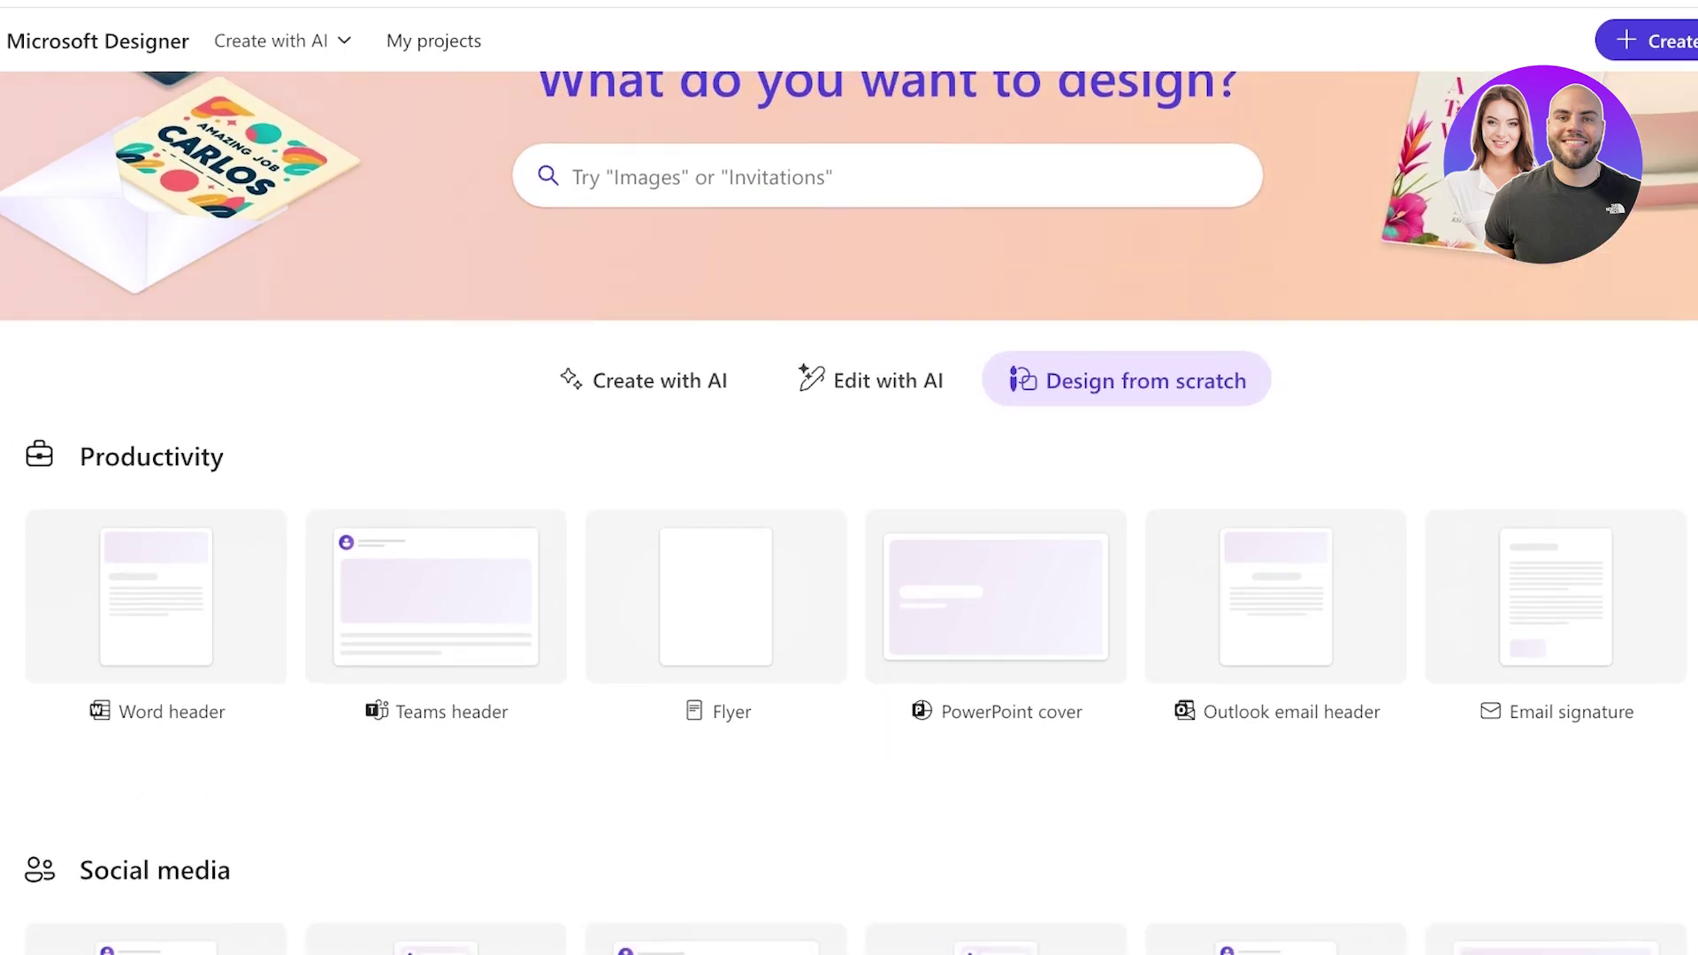
{"action": "scroll", "coordinate": [849, 477], "scroll_direction": "up", "scroll_amount": 1}
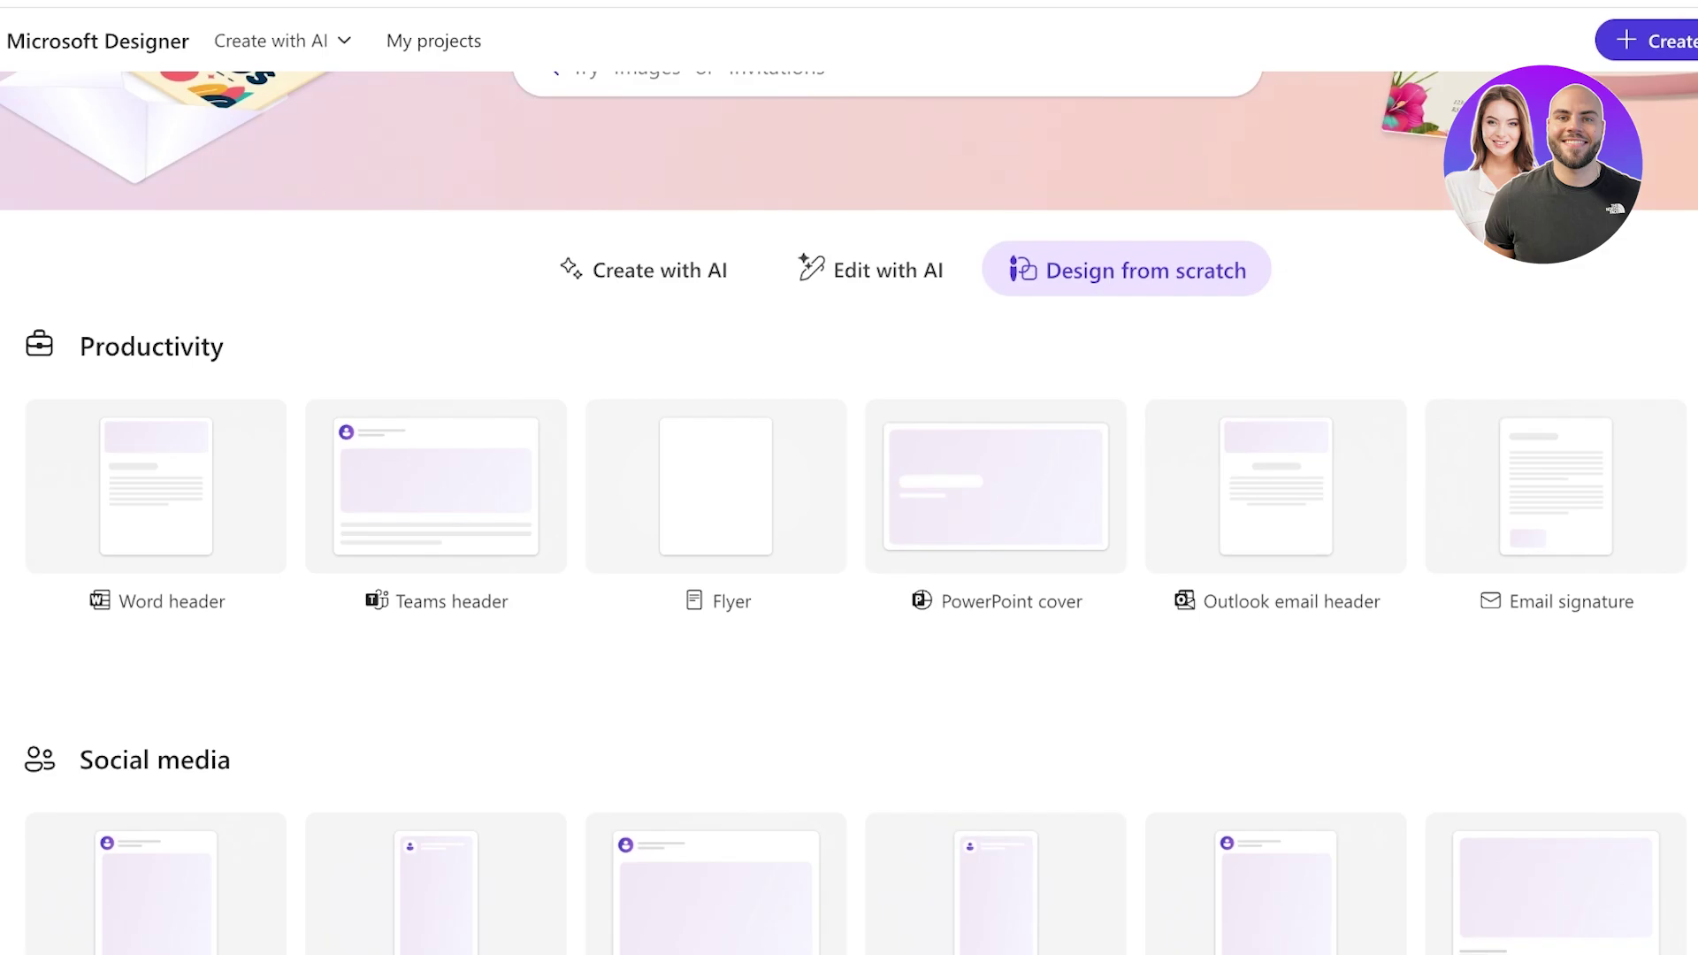
{"action": "scroll", "coordinate": [1276, 636], "scroll_direction": "down", "scroll_amount": 7}
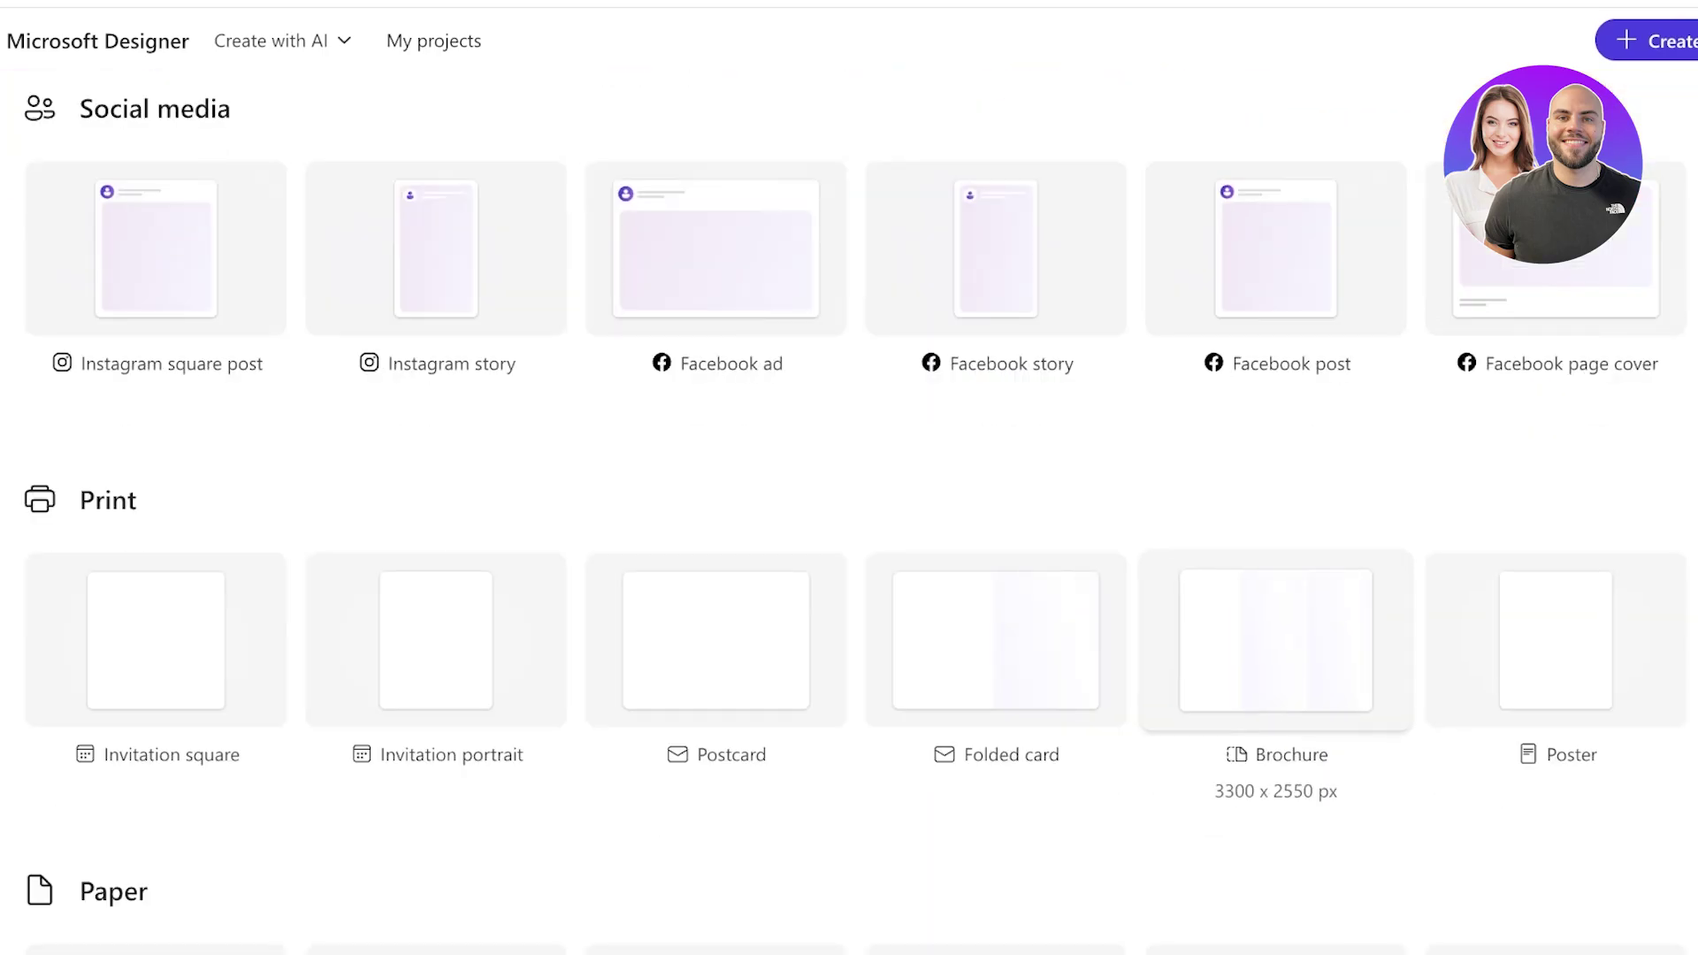
{"action": "scroll", "coordinate": [1276, 637], "scroll_direction": "down", "scroll_amount": 10}
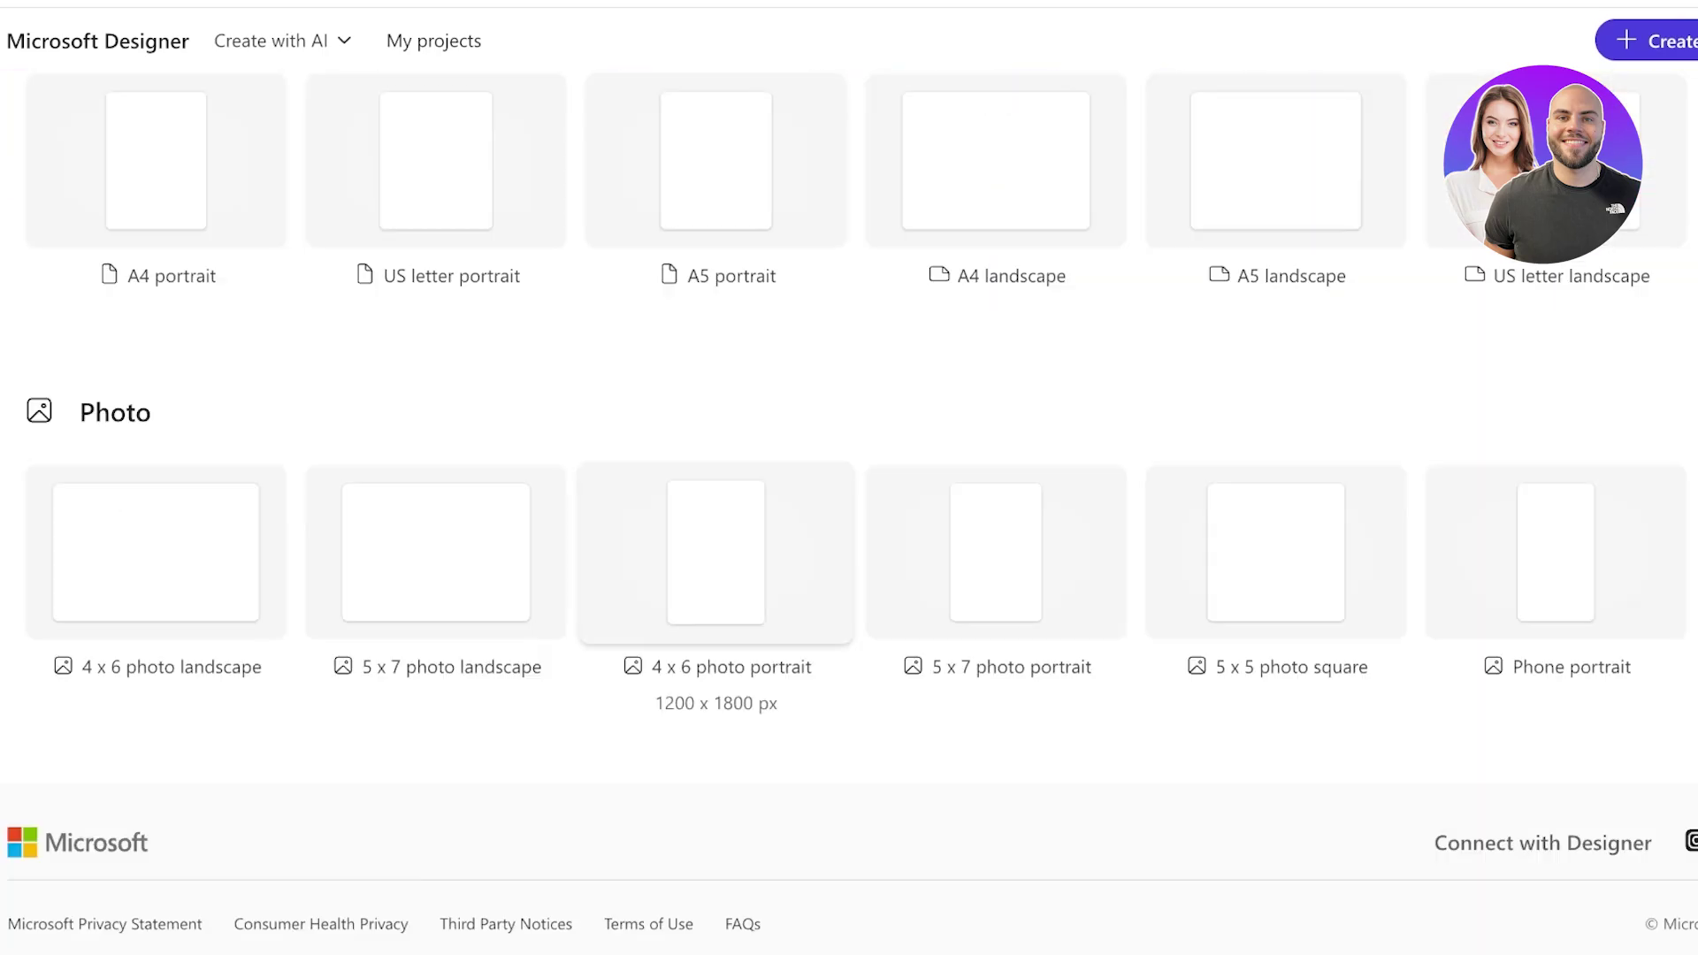
{"action": "scroll", "coordinate": [716, 574], "scroll_direction": "up", "scroll_amount": 17}
{"action": "scroll", "coordinate": [716, 398], "scroll_direction": "down", "scroll_amount": 8}
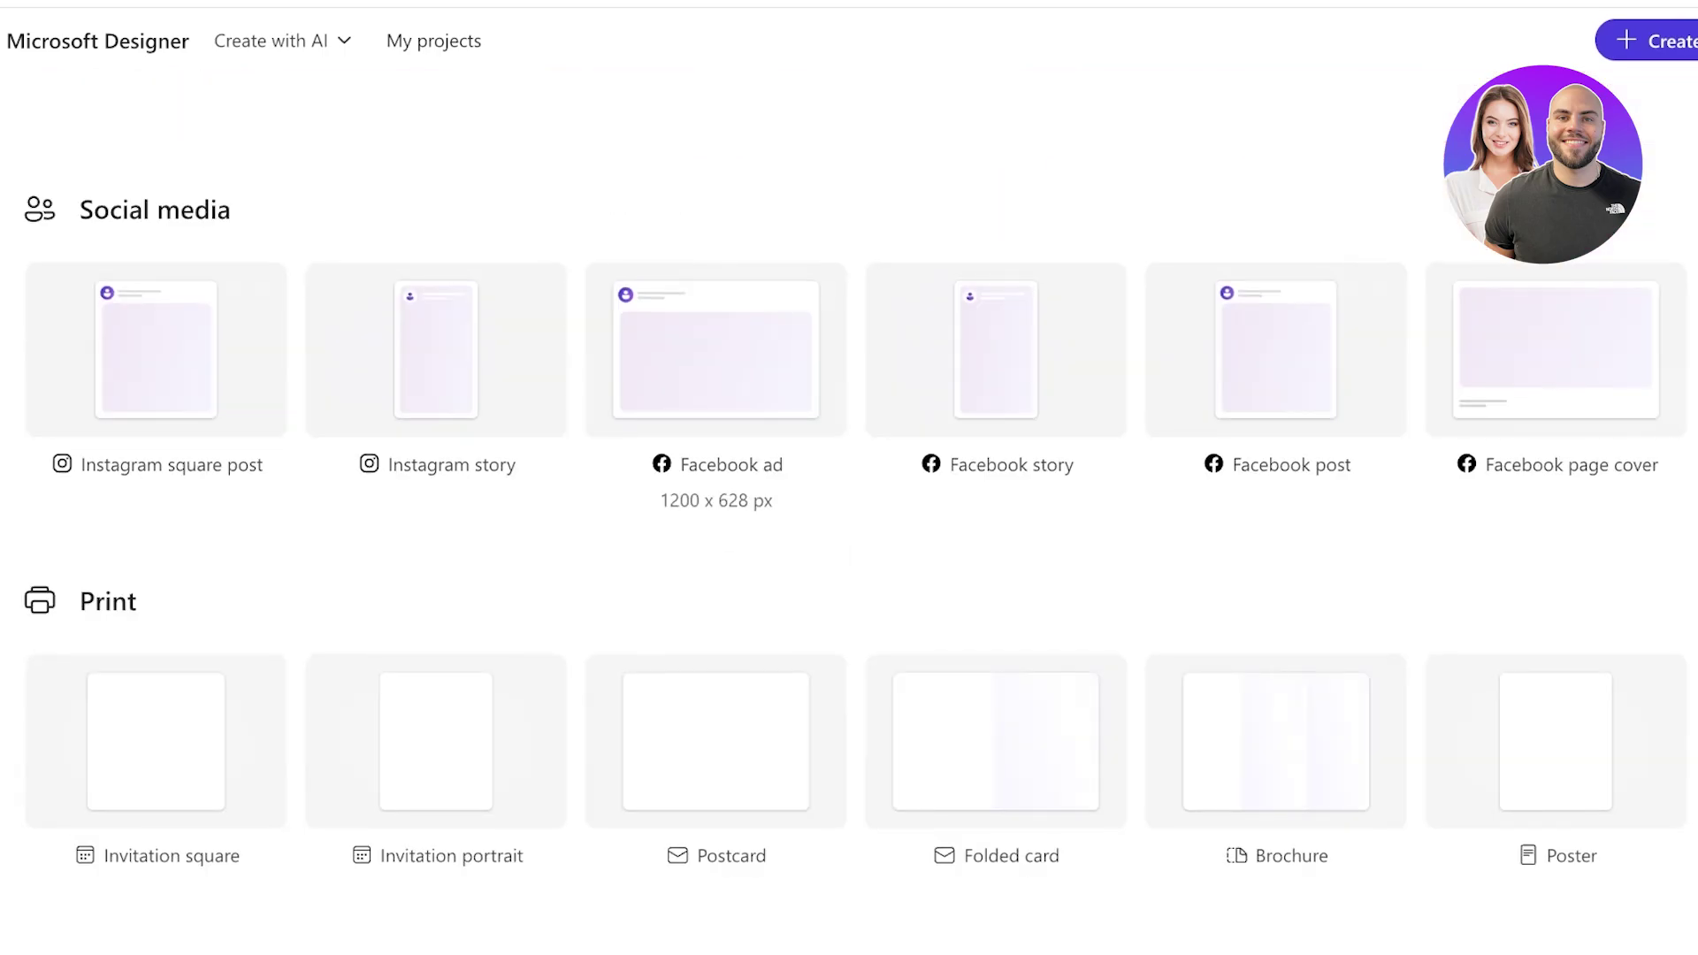
{"action": "scroll", "coordinate": [436, 743], "scroll_direction": "down", "scroll_amount": 3}
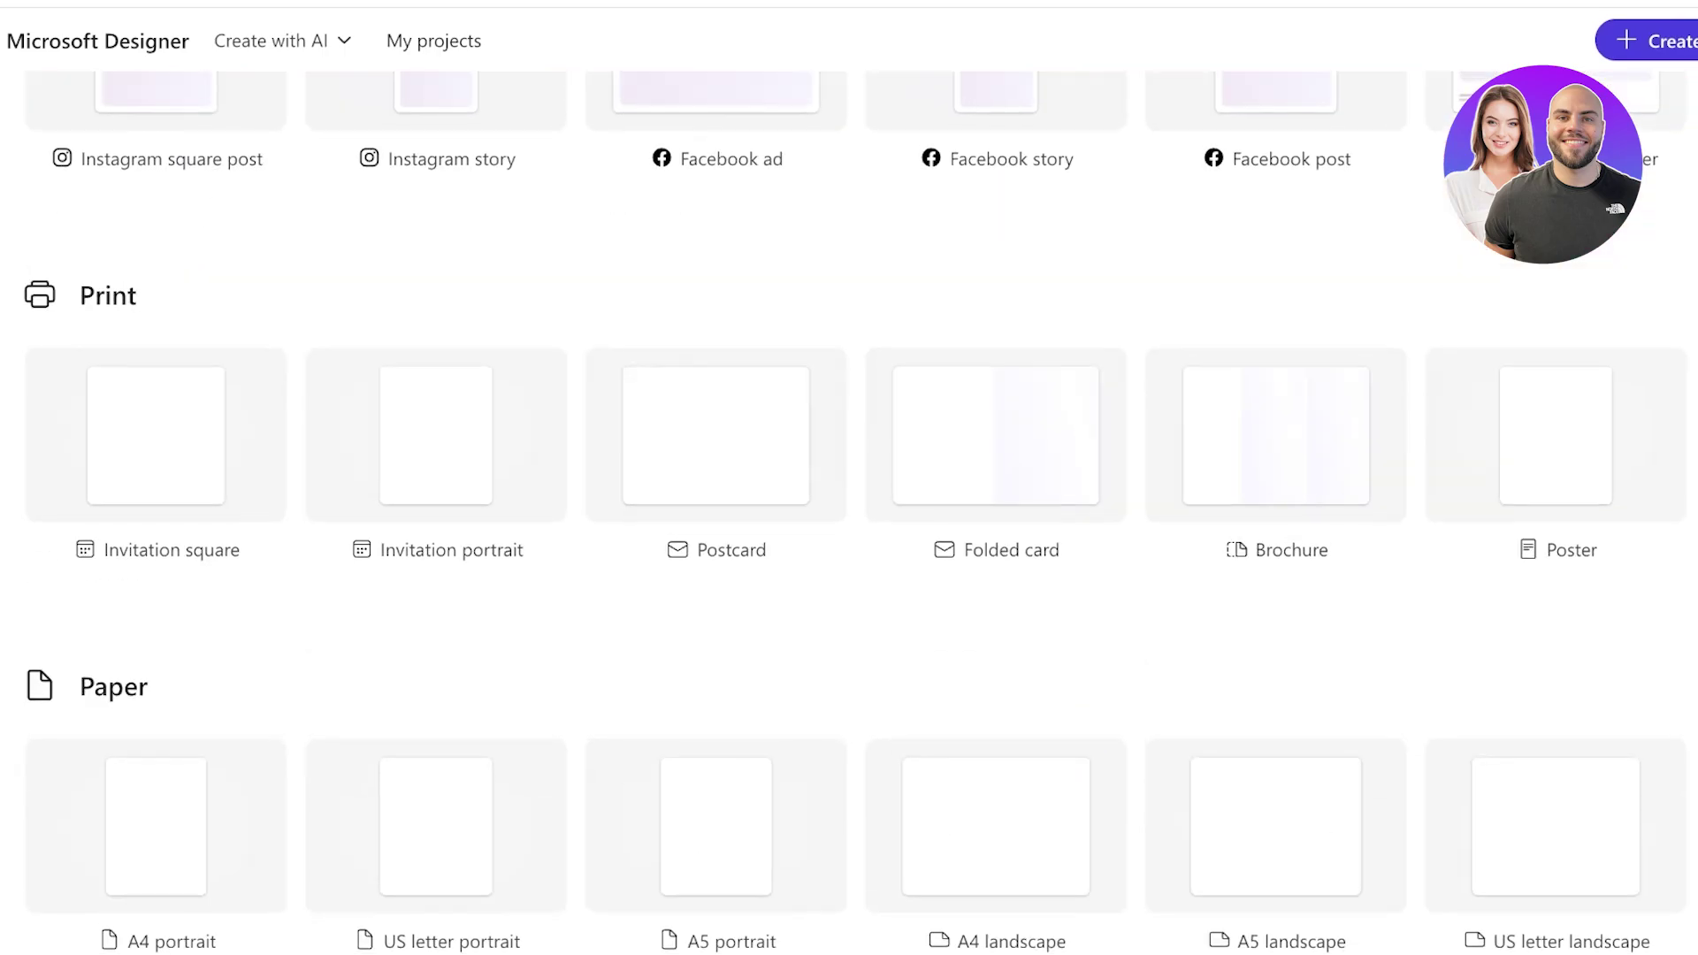
{"action": "scroll", "coordinate": [716, 752], "scroll_direction": "up", "scroll_amount": 3}
{"action": "scroll", "coordinate": [717, 751], "scroll_direction": "up", "scroll_amount": 8}
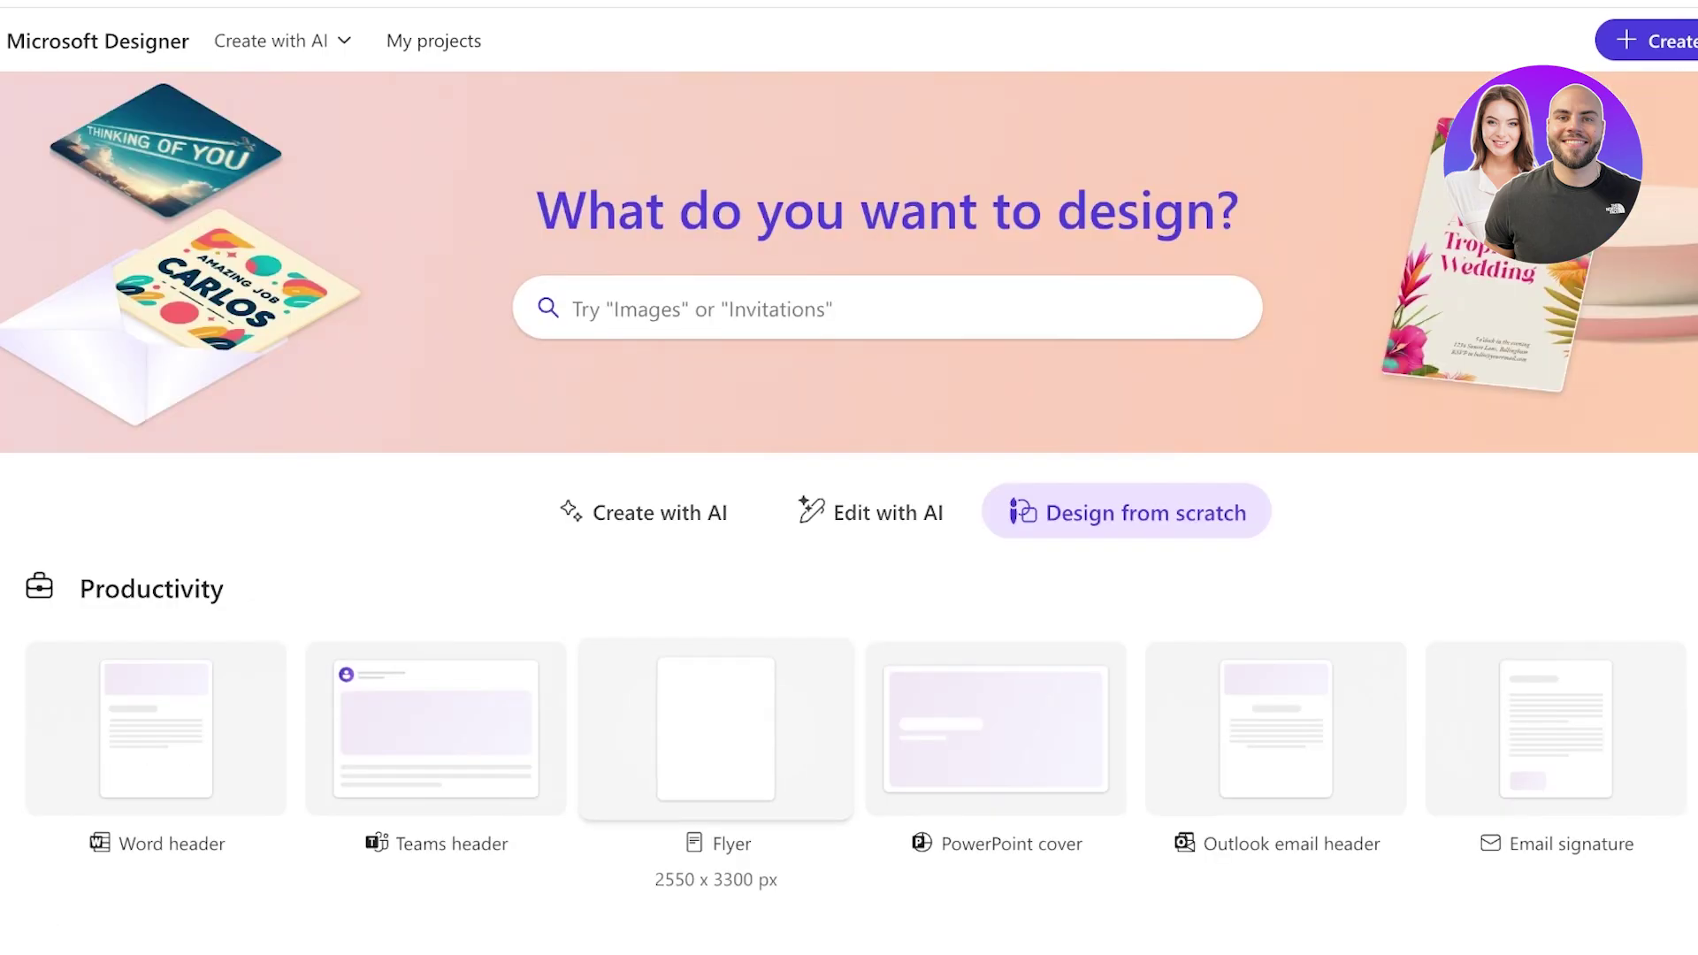
Return to the Create with AI options and scroll through the template gallery.
{"action": "left_click", "coordinate": [641, 513]}
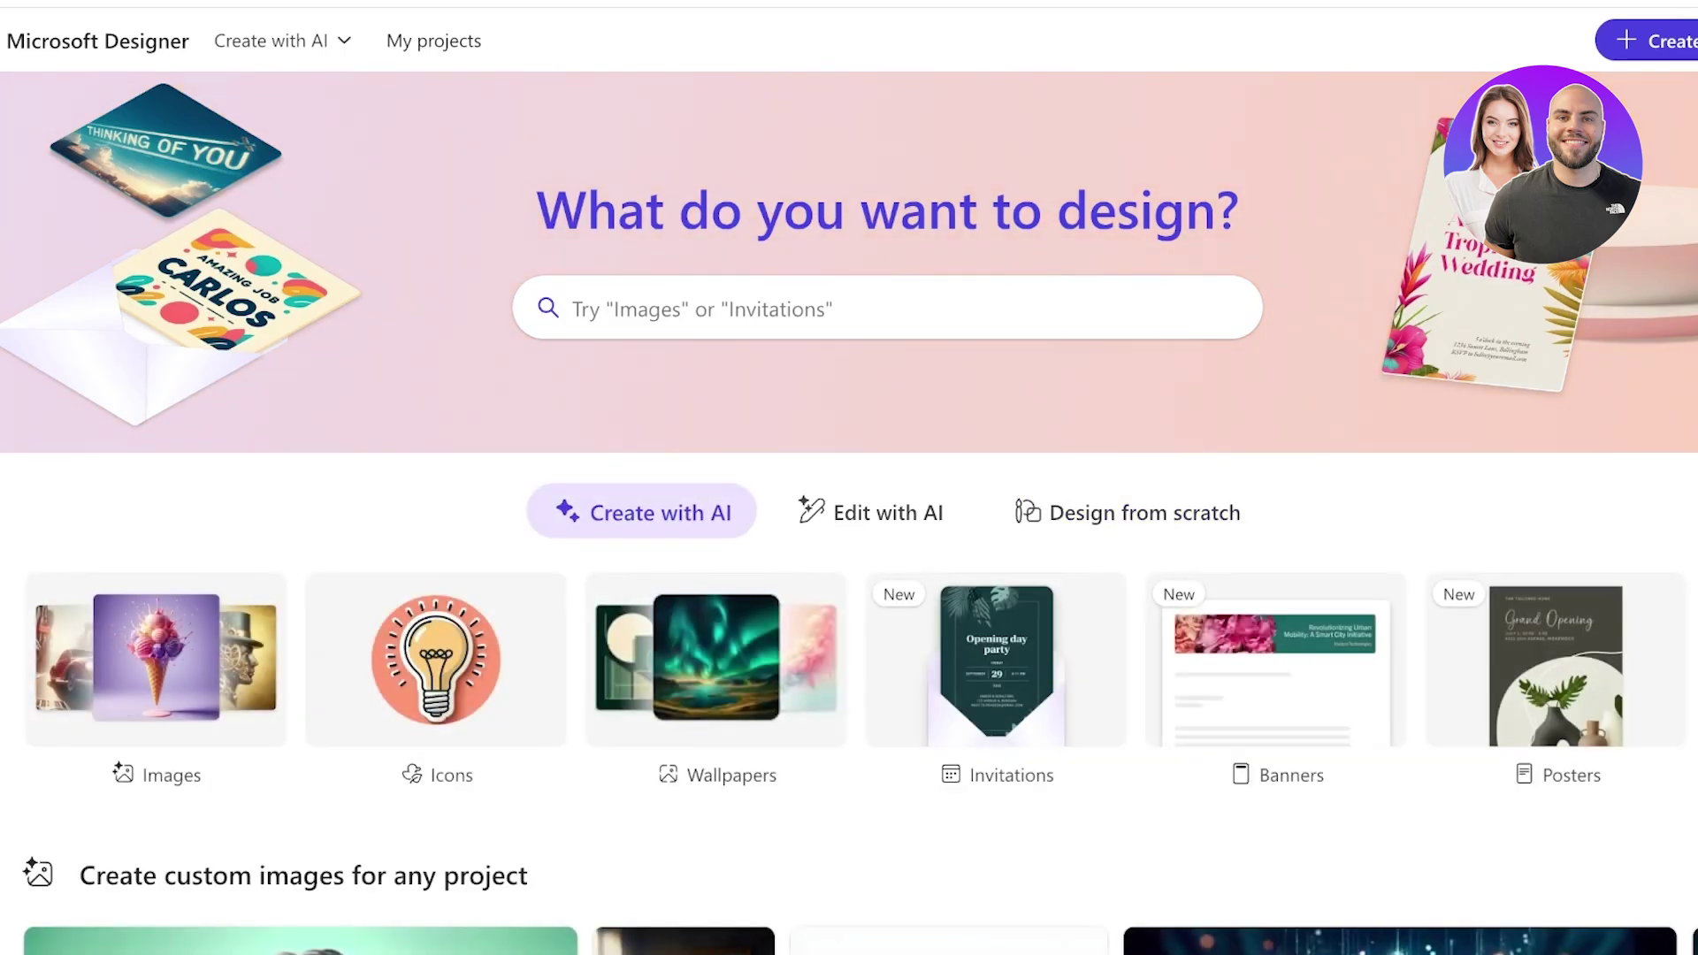
{"action": "scroll", "coordinate": [641, 512], "scroll_direction": "down", "scroll_amount": 10}
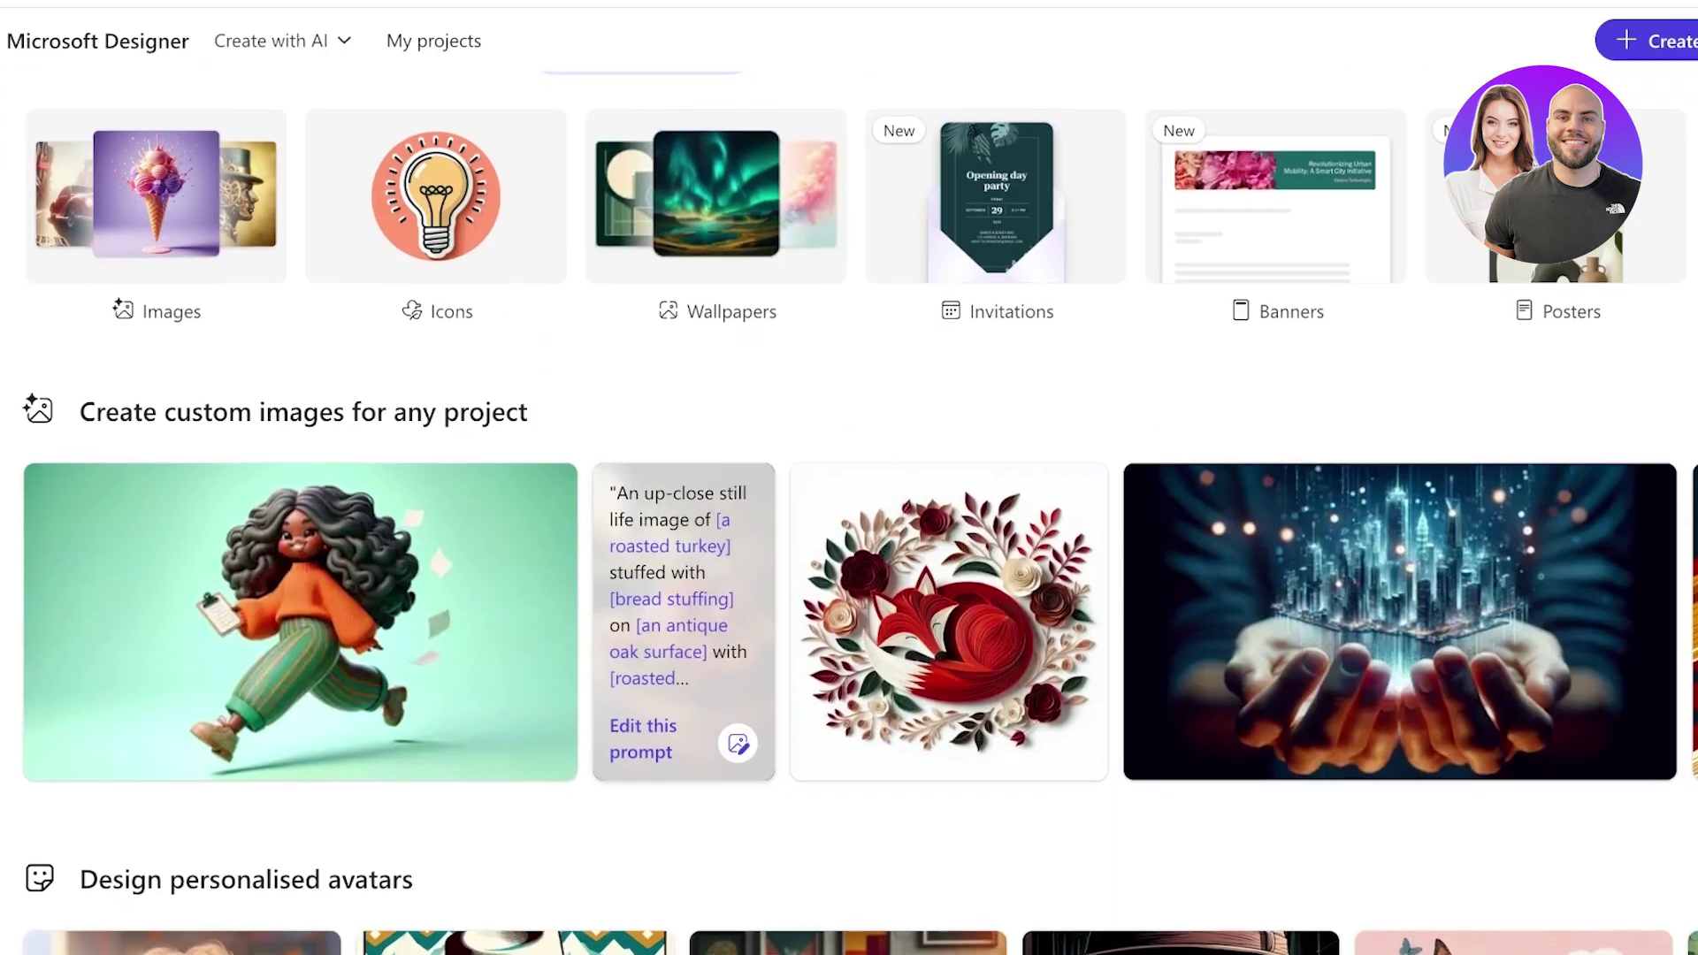
{"action": "scroll", "coordinate": [848, 513], "scroll_direction": "down", "scroll_amount": 1}
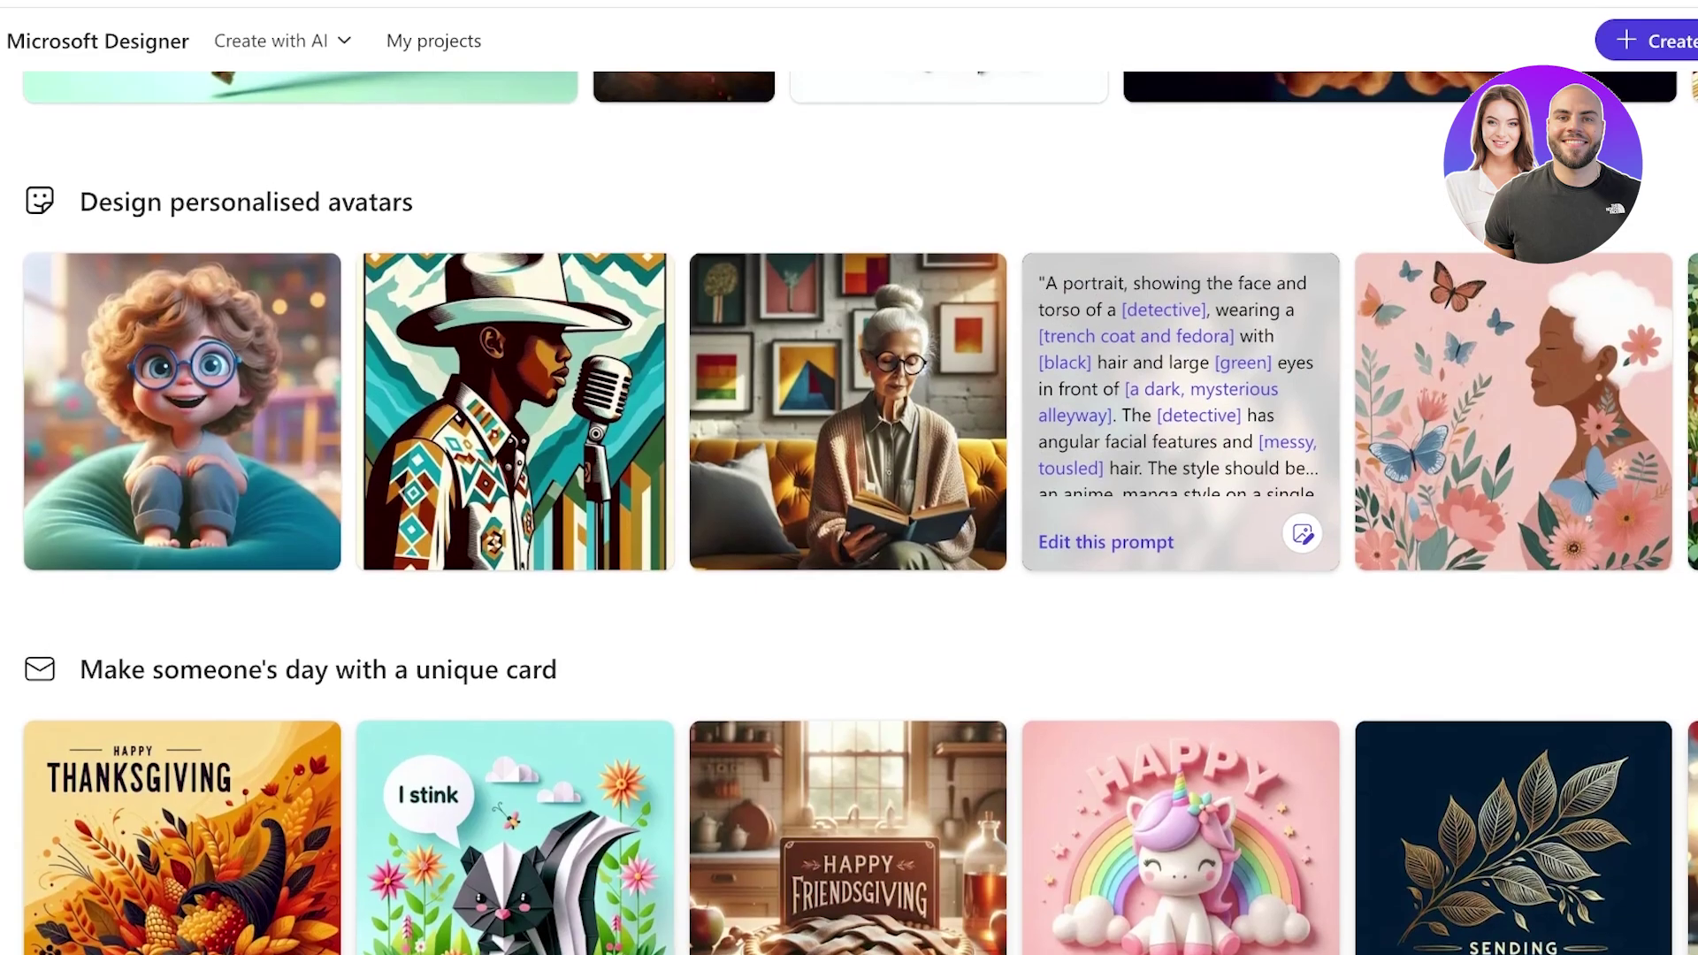
{"action": "scroll", "coordinate": [619, 663], "scroll_direction": "down", "scroll_amount": 8}
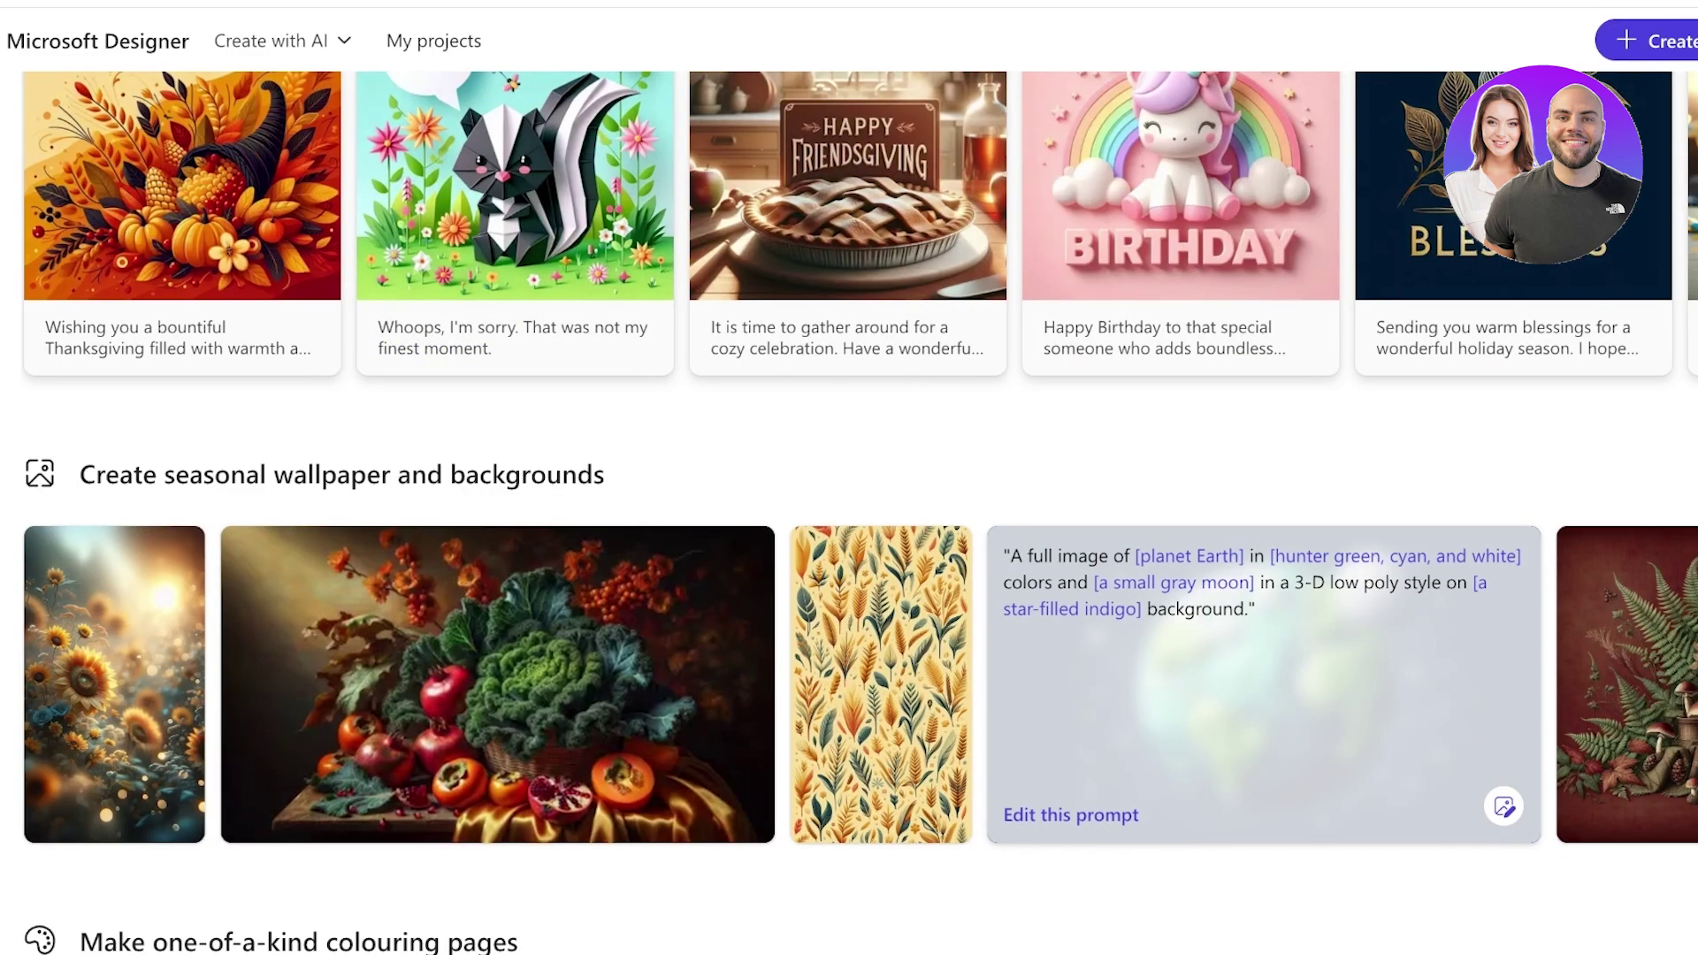
{"action": "scroll", "coordinate": [1238, 549], "scroll_direction": "up", "scroll_amount": 3}
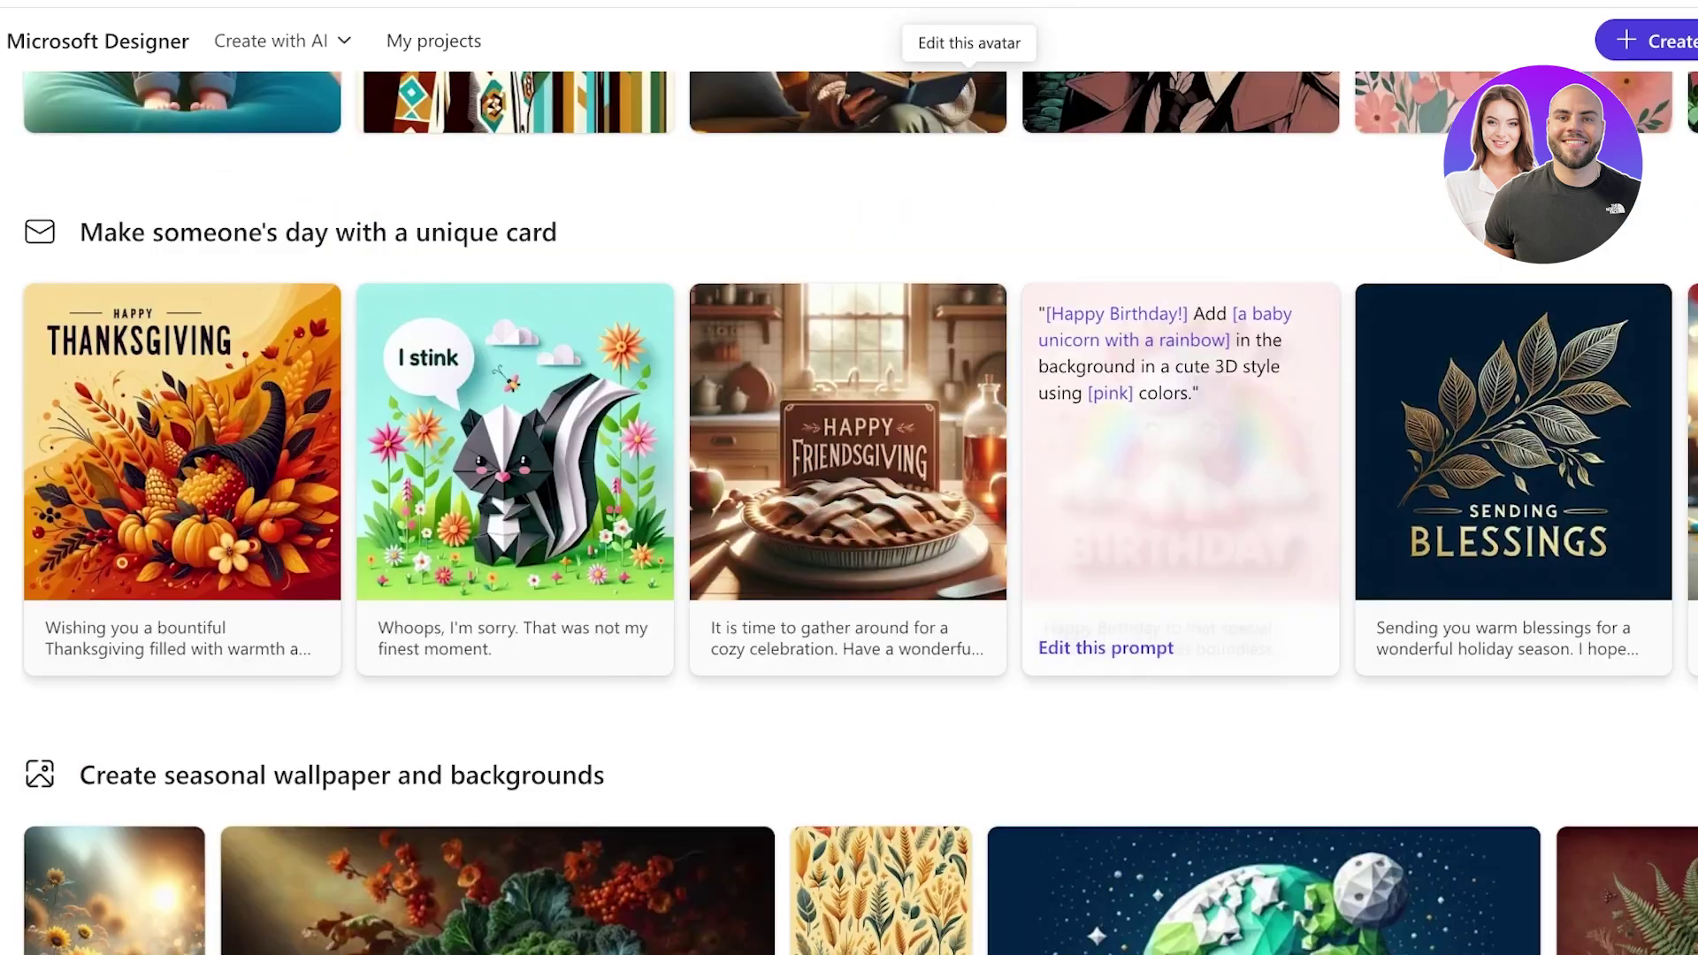
{"action": "scroll", "coordinate": [513, 478], "scroll_direction": "up", "scroll_amount": 8}
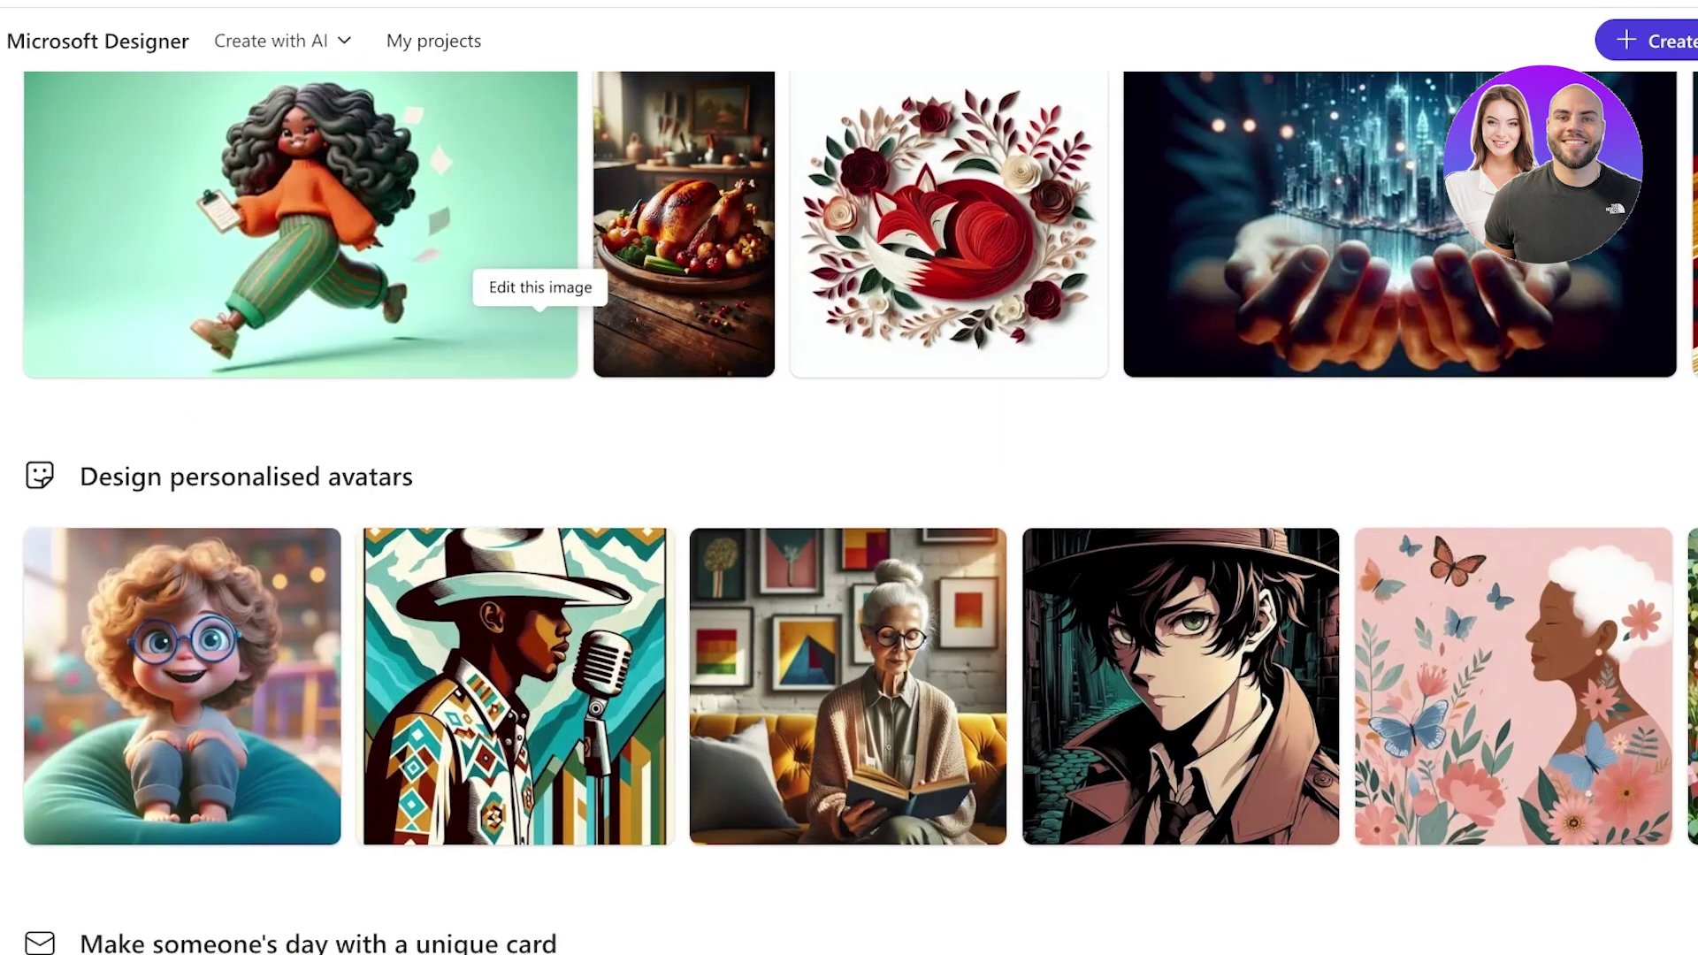
{"action": "scroll", "coordinate": [972, 619], "scroll_direction": "down", "scroll_amount": 14}
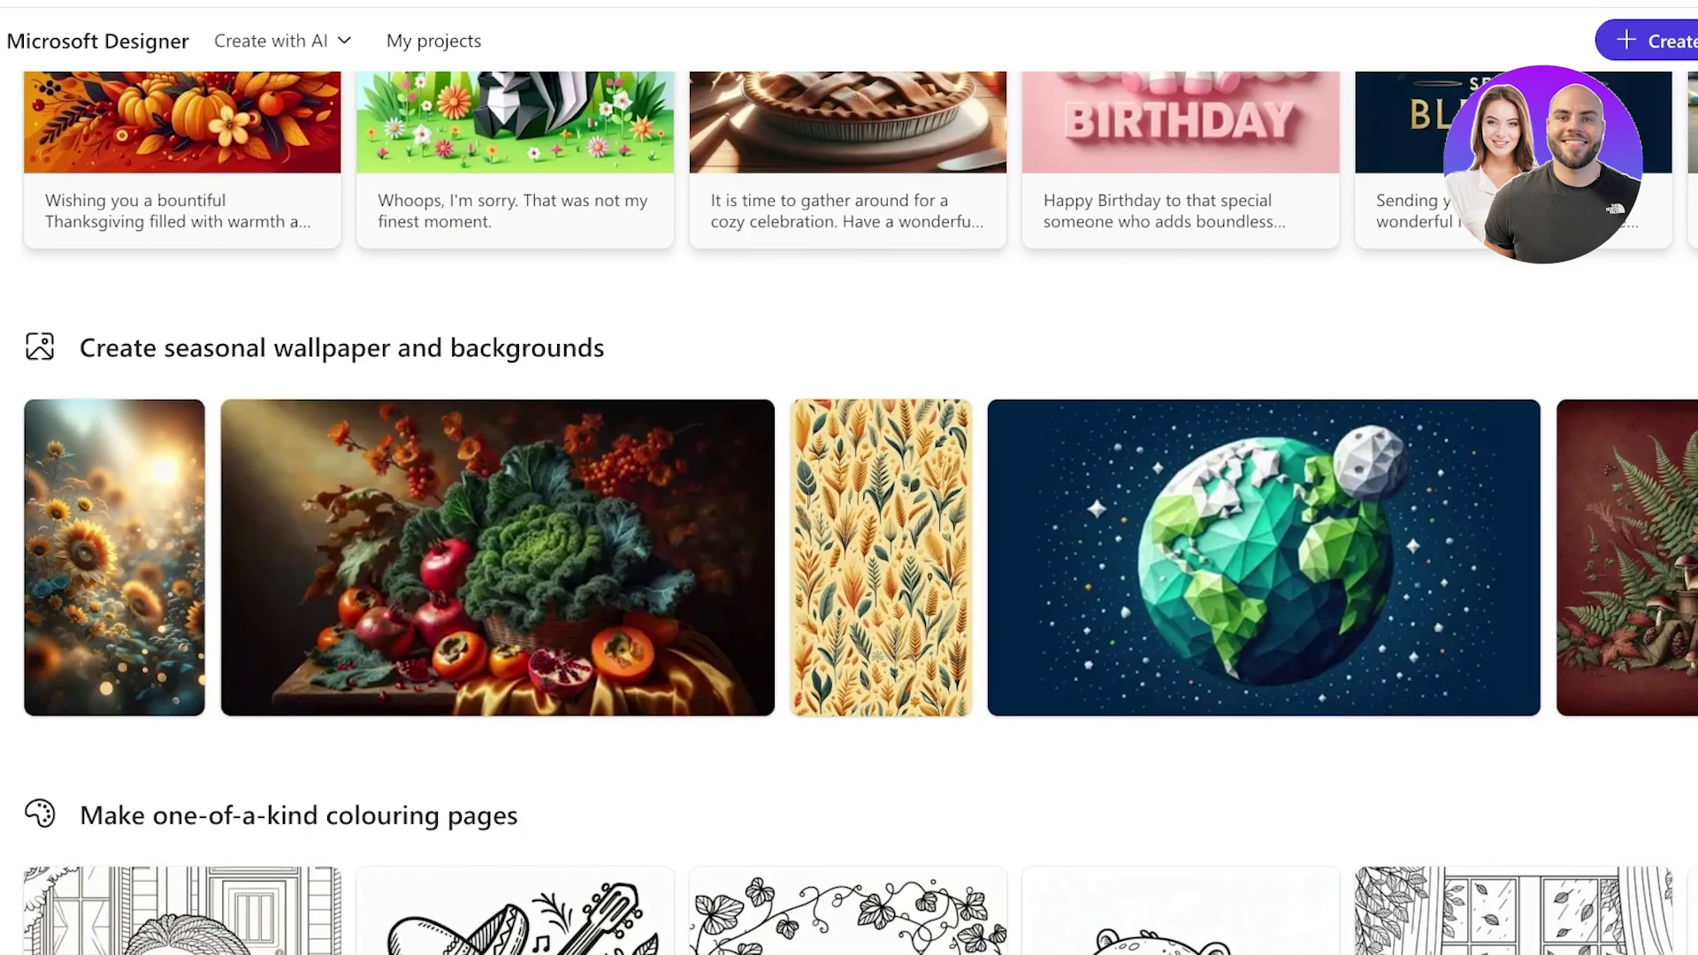
{"action": "scroll", "coordinate": [1264, 549], "scroll_direction": "up", "scroll_amount": 3}
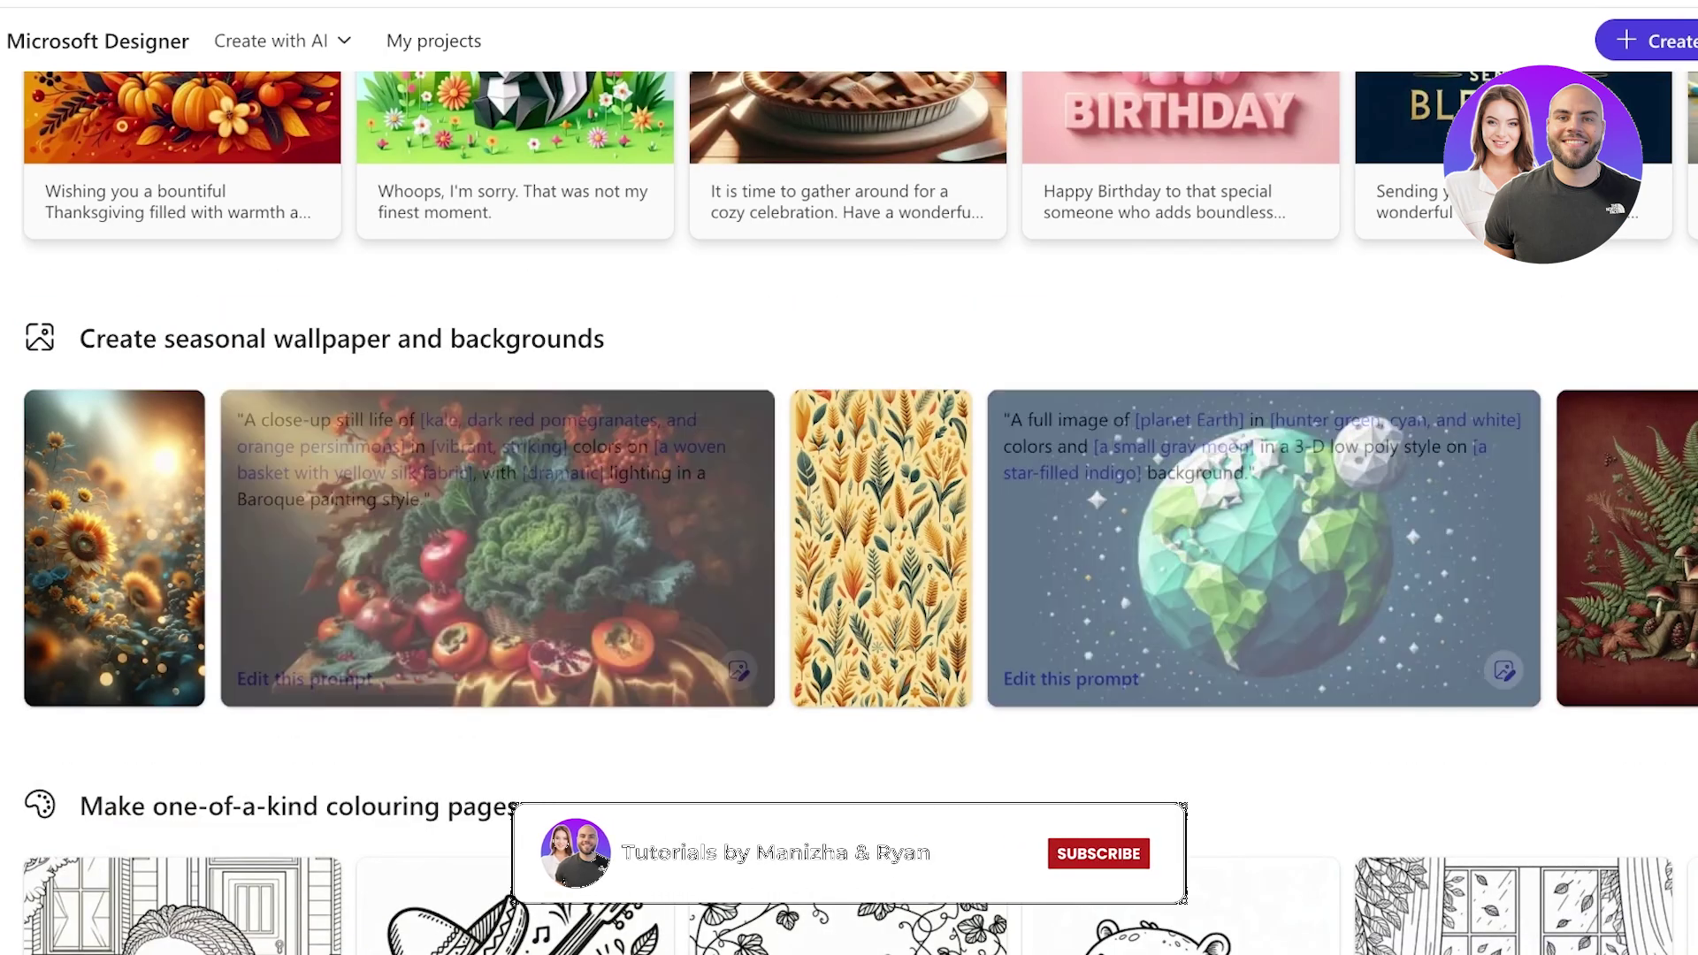
{"action": "scroll", "coordinate": [1194, 619], "scroll_direction": "down", "scroll_amount": 4}
{"action": "scroll", "coordinate": [177, 619], "scroll_direction": "down", "scroll_amount": 1}
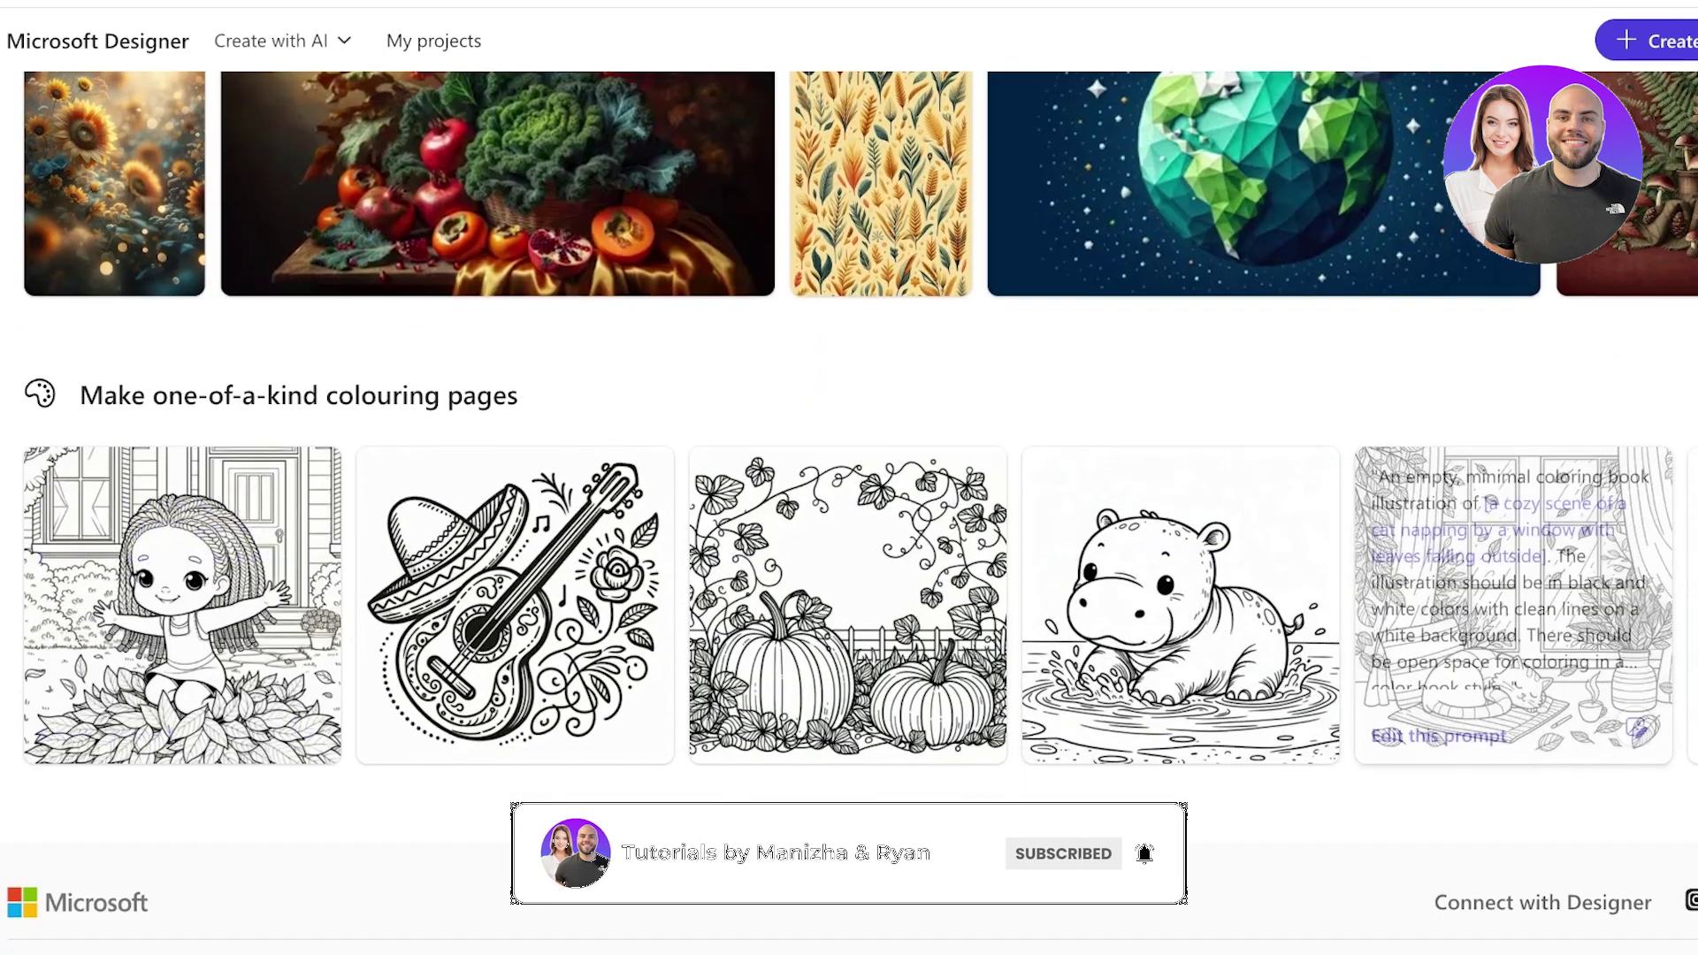
{"action": "scroll", "coordinate": [1512, 566], "scroll_direction": "down", "scroll_amount": 1}
{"action": "scroll", "coordinate": [1512, 566], "scroll_direction": "up", "scroll_amount": 10}
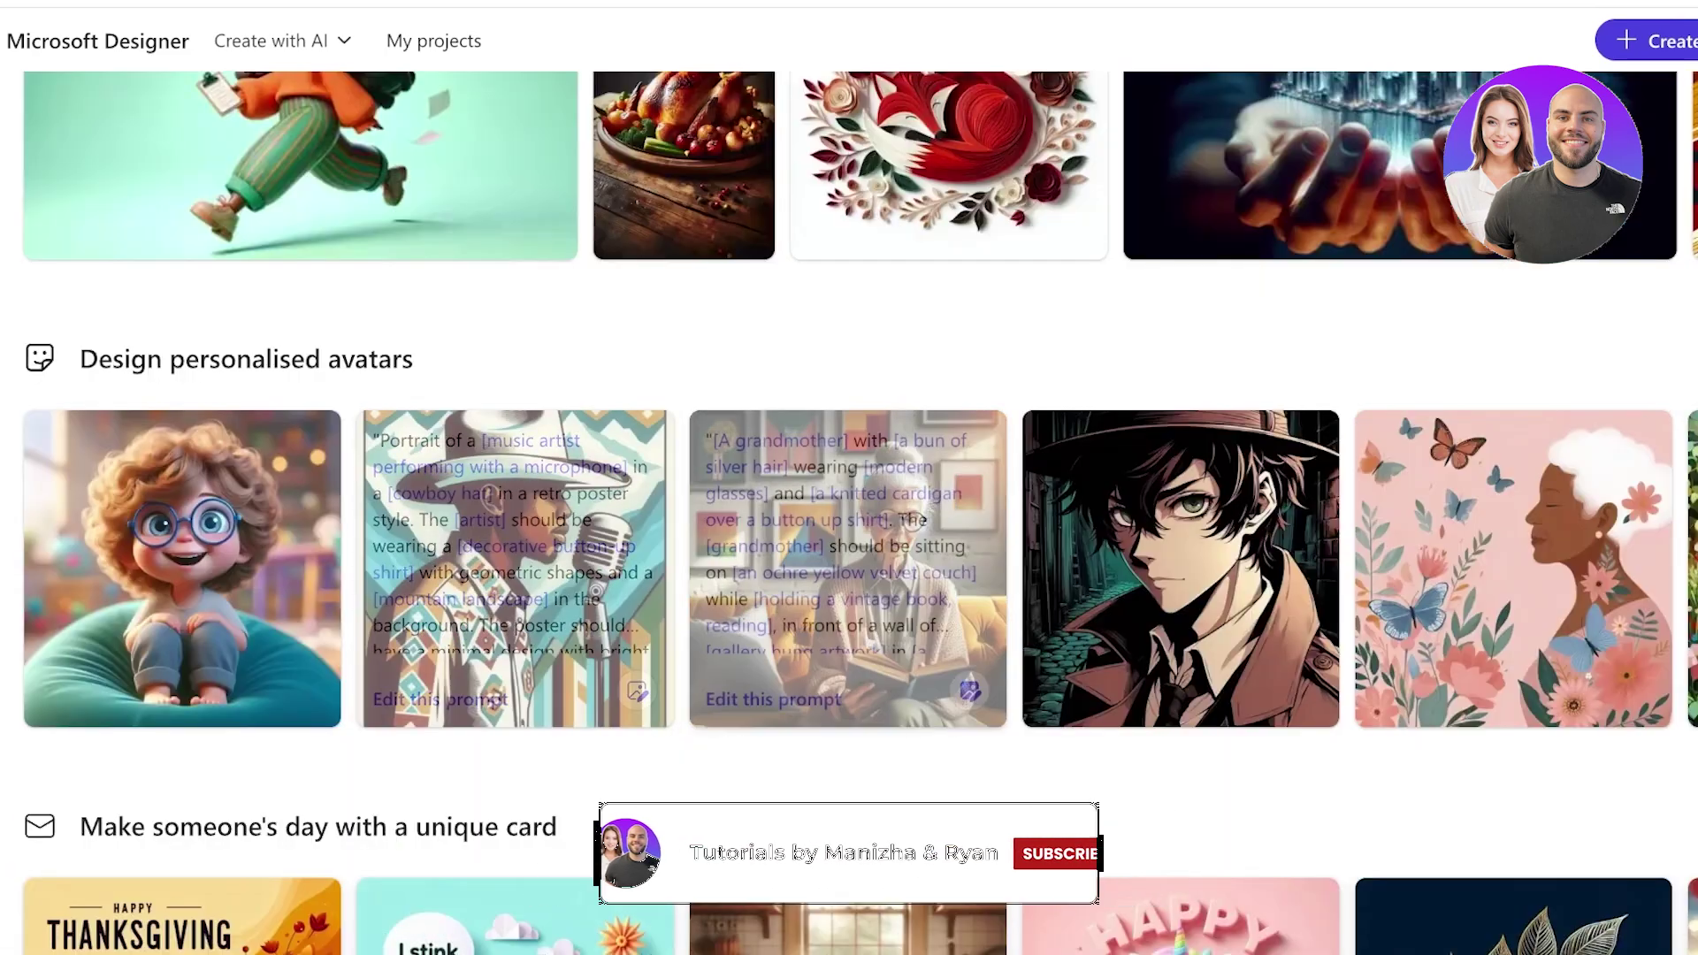
{"action": "scroll", "coordinate": [301, 738], "scroll_direction": "up", "scroll_amount": 7}
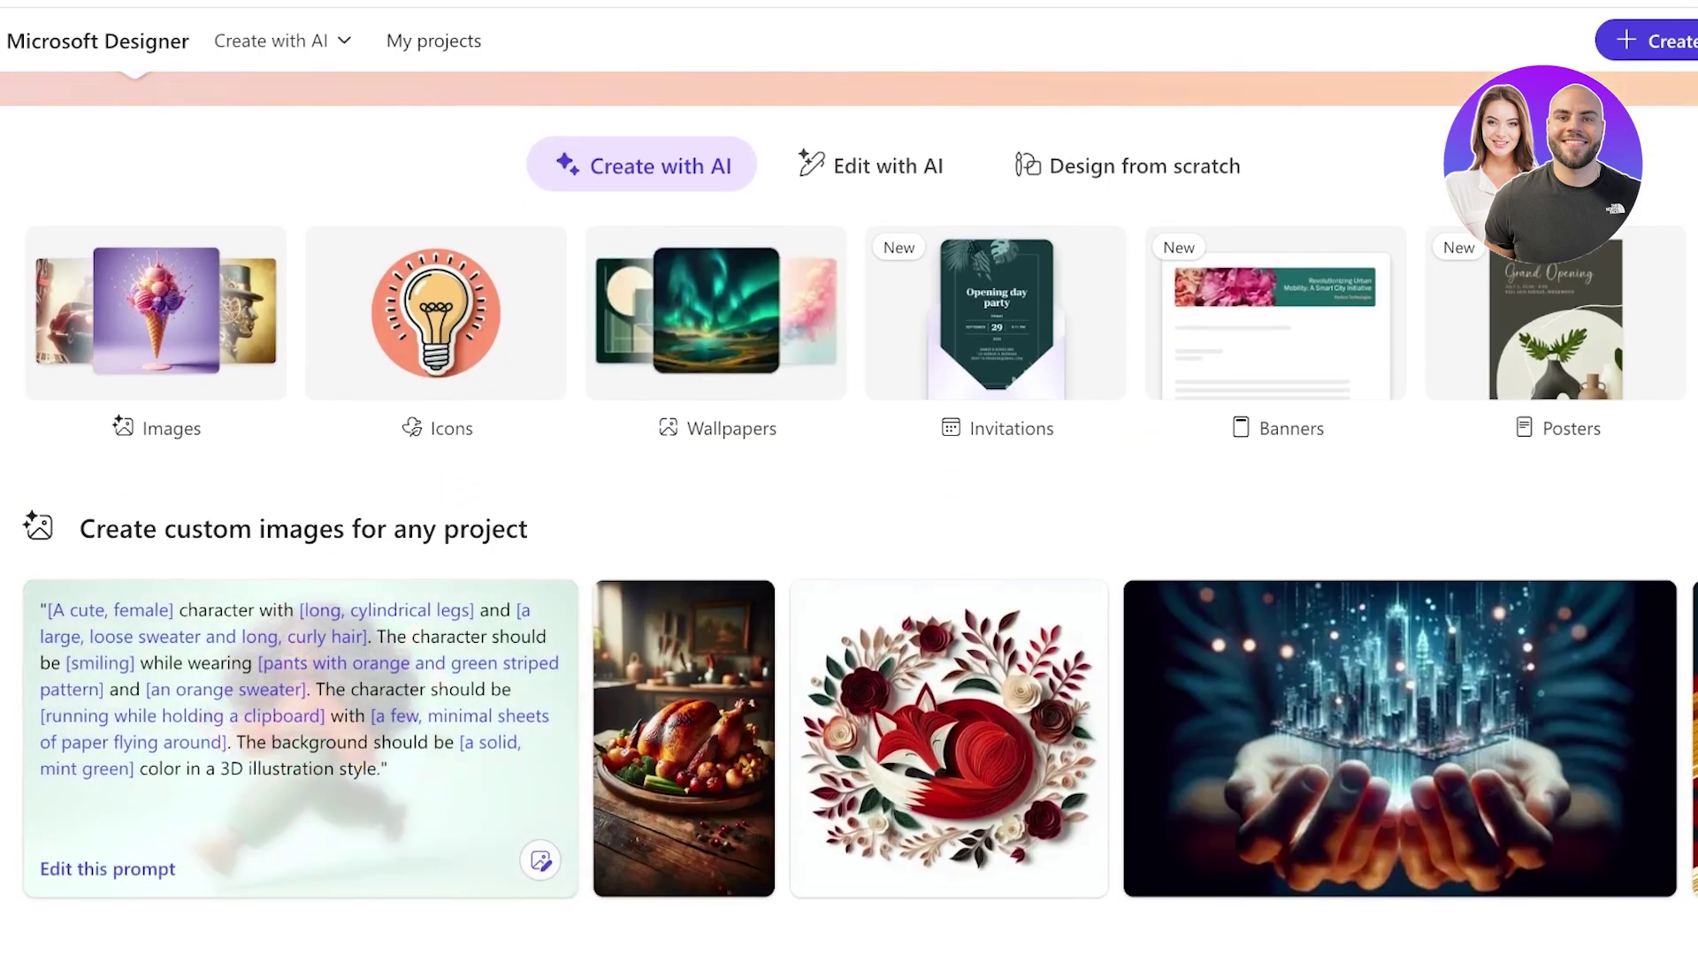
Page through the personalised avatars carousel to the elderly-man avatar card.
{"action": "scroll", "coordinate": [849, 739], "scroll_direction": "right", "scroll_amount": 5}
{"action": "scroll", "coordinate": [1235, 738], "scroll_direction": "right", "scroll_amount": 5}
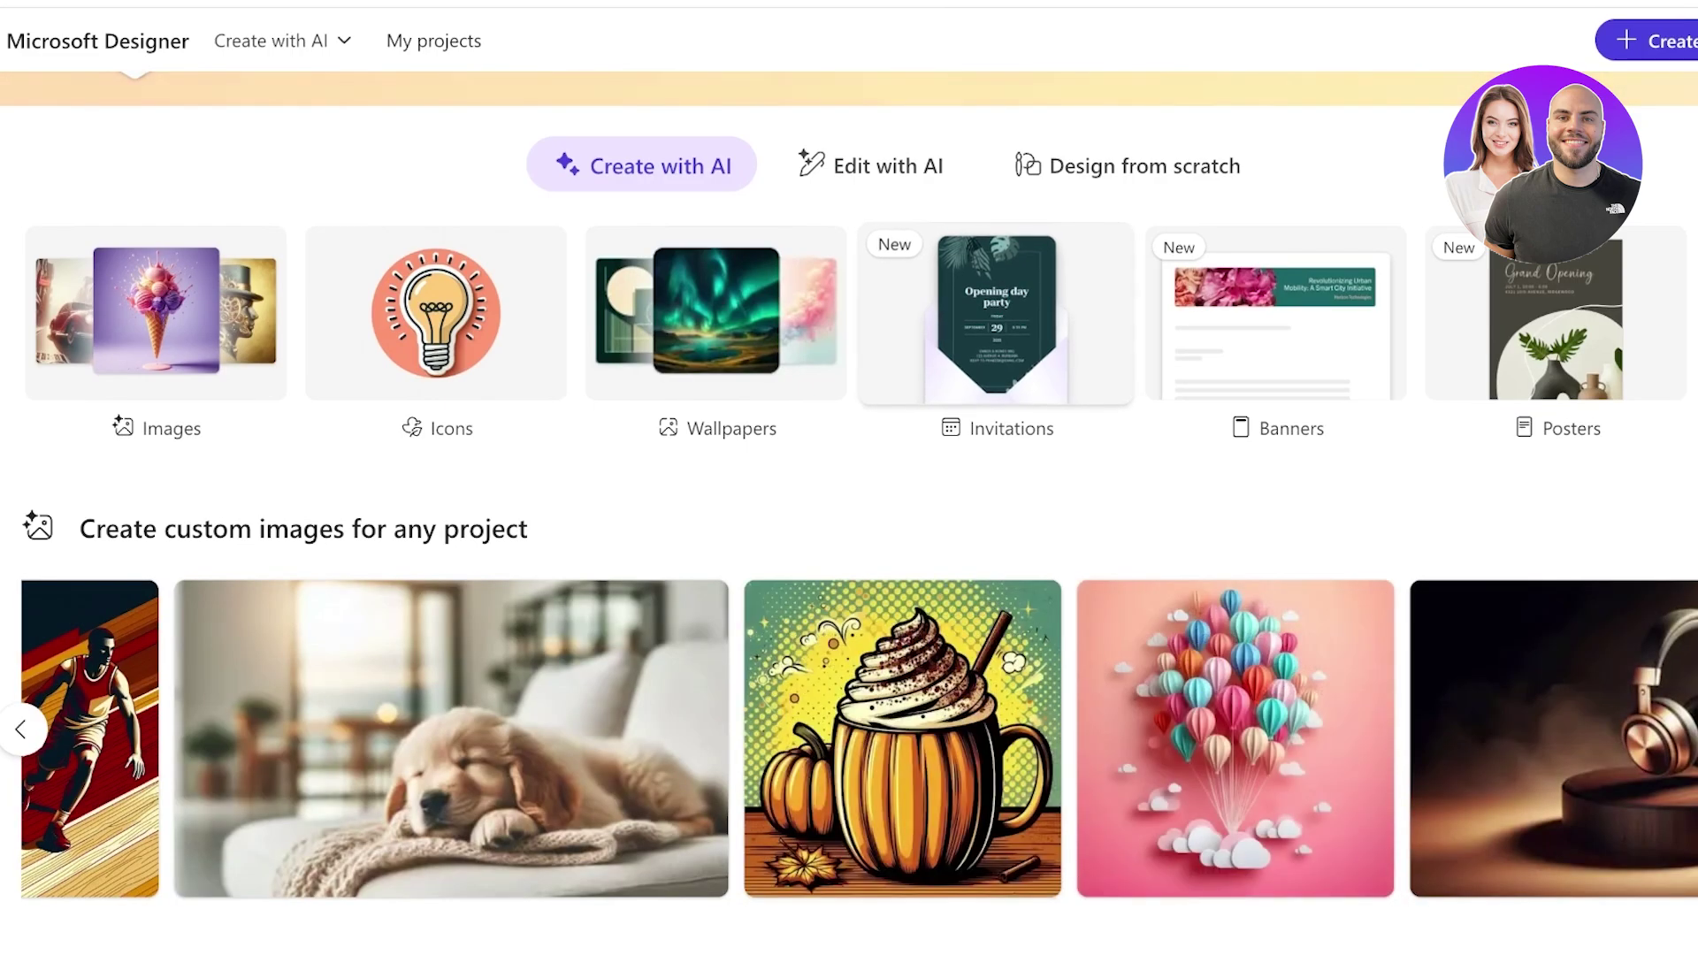
{"action": "scroll", "coordinate": [849, 513], "scroll_direction": "down", "scroll_amount": 10}
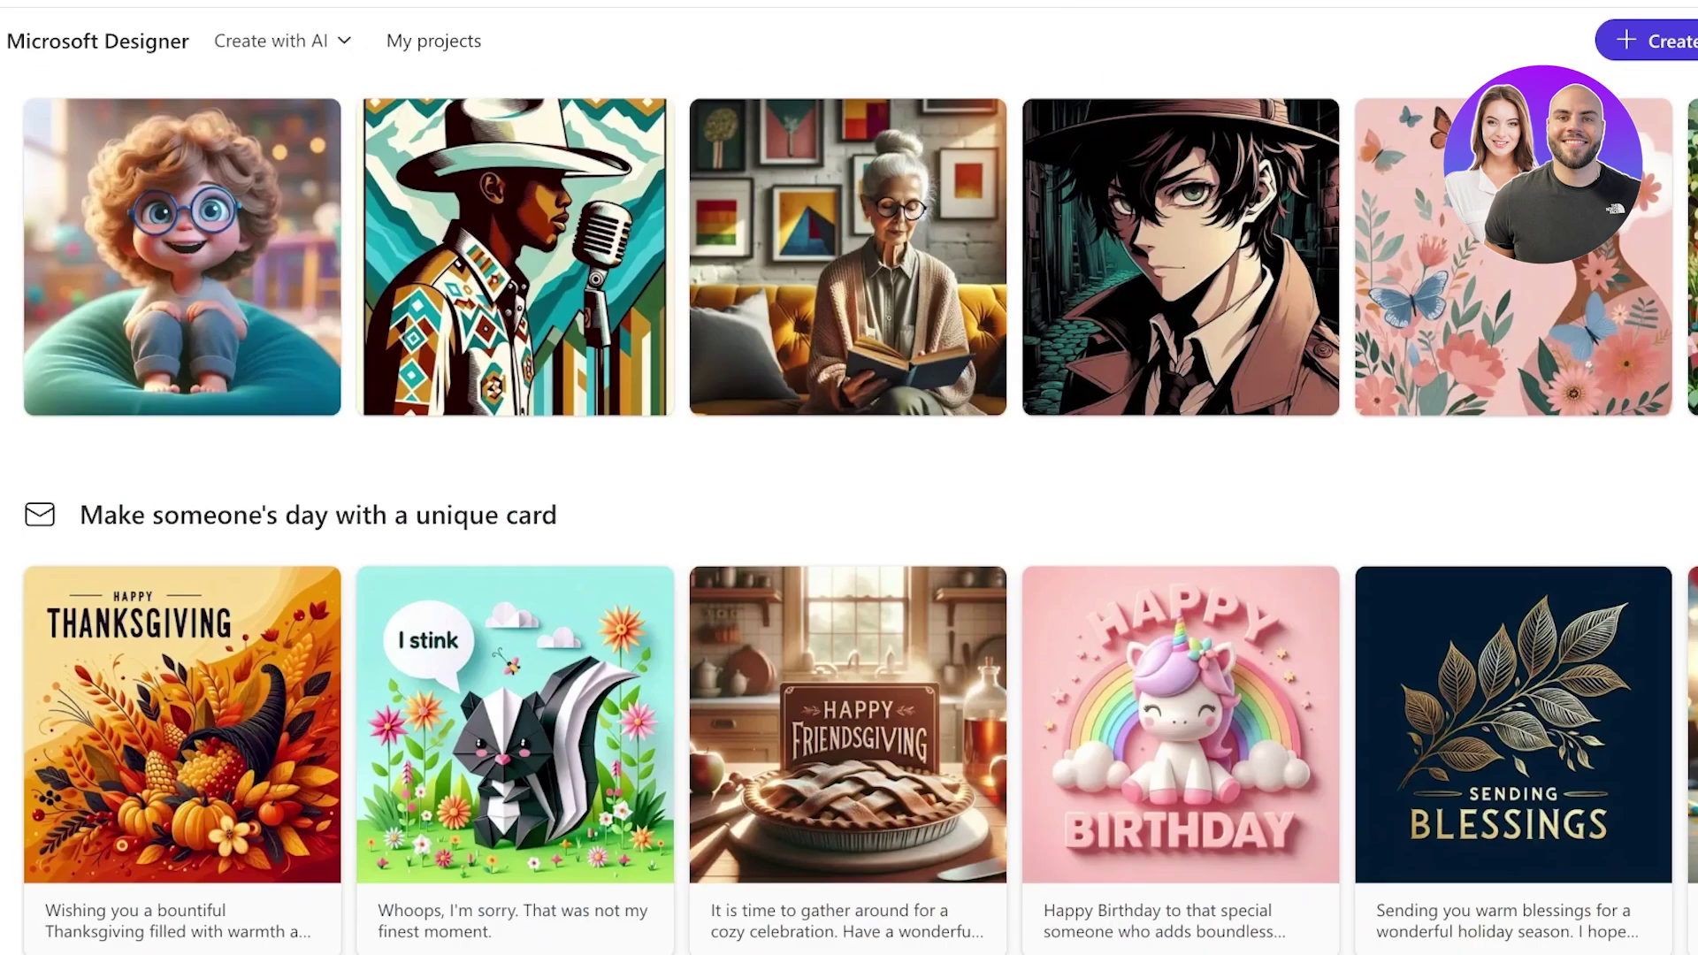
{"action": "scroll", "coordinate": [849, 513], "scroll_direction": "up", "scroll_amount": 3}
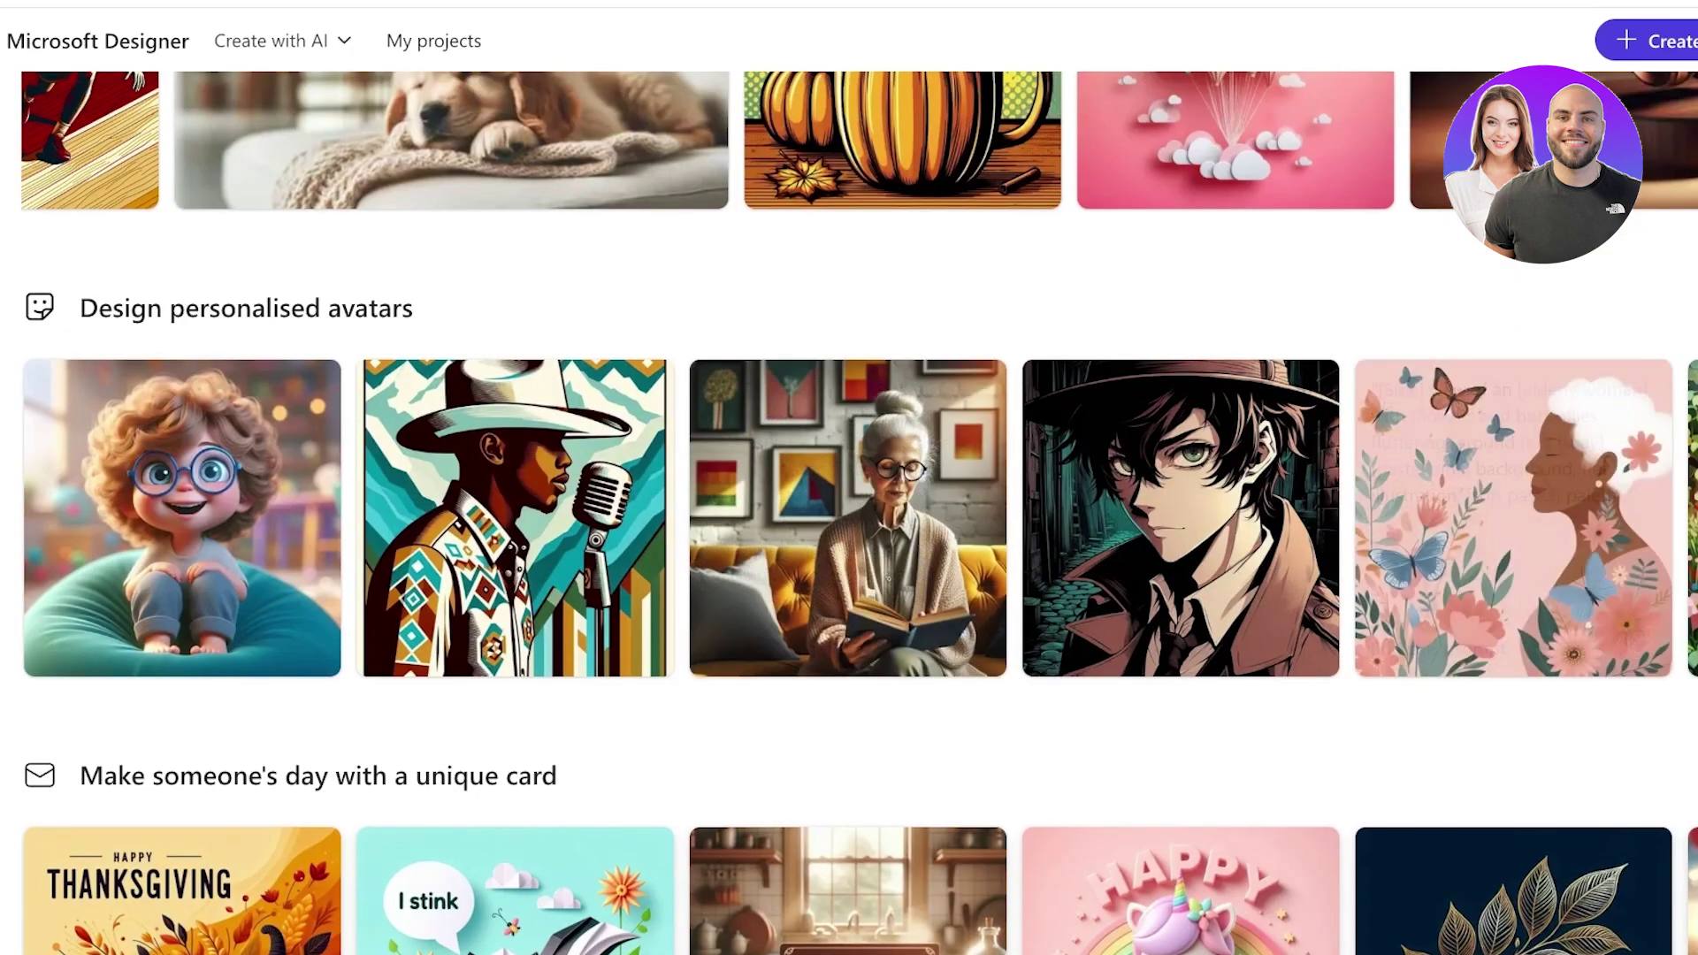
{"action": "scroll", "coordinate": [849, 518], "scroll_direction": "right", "scroll_amount": 15}
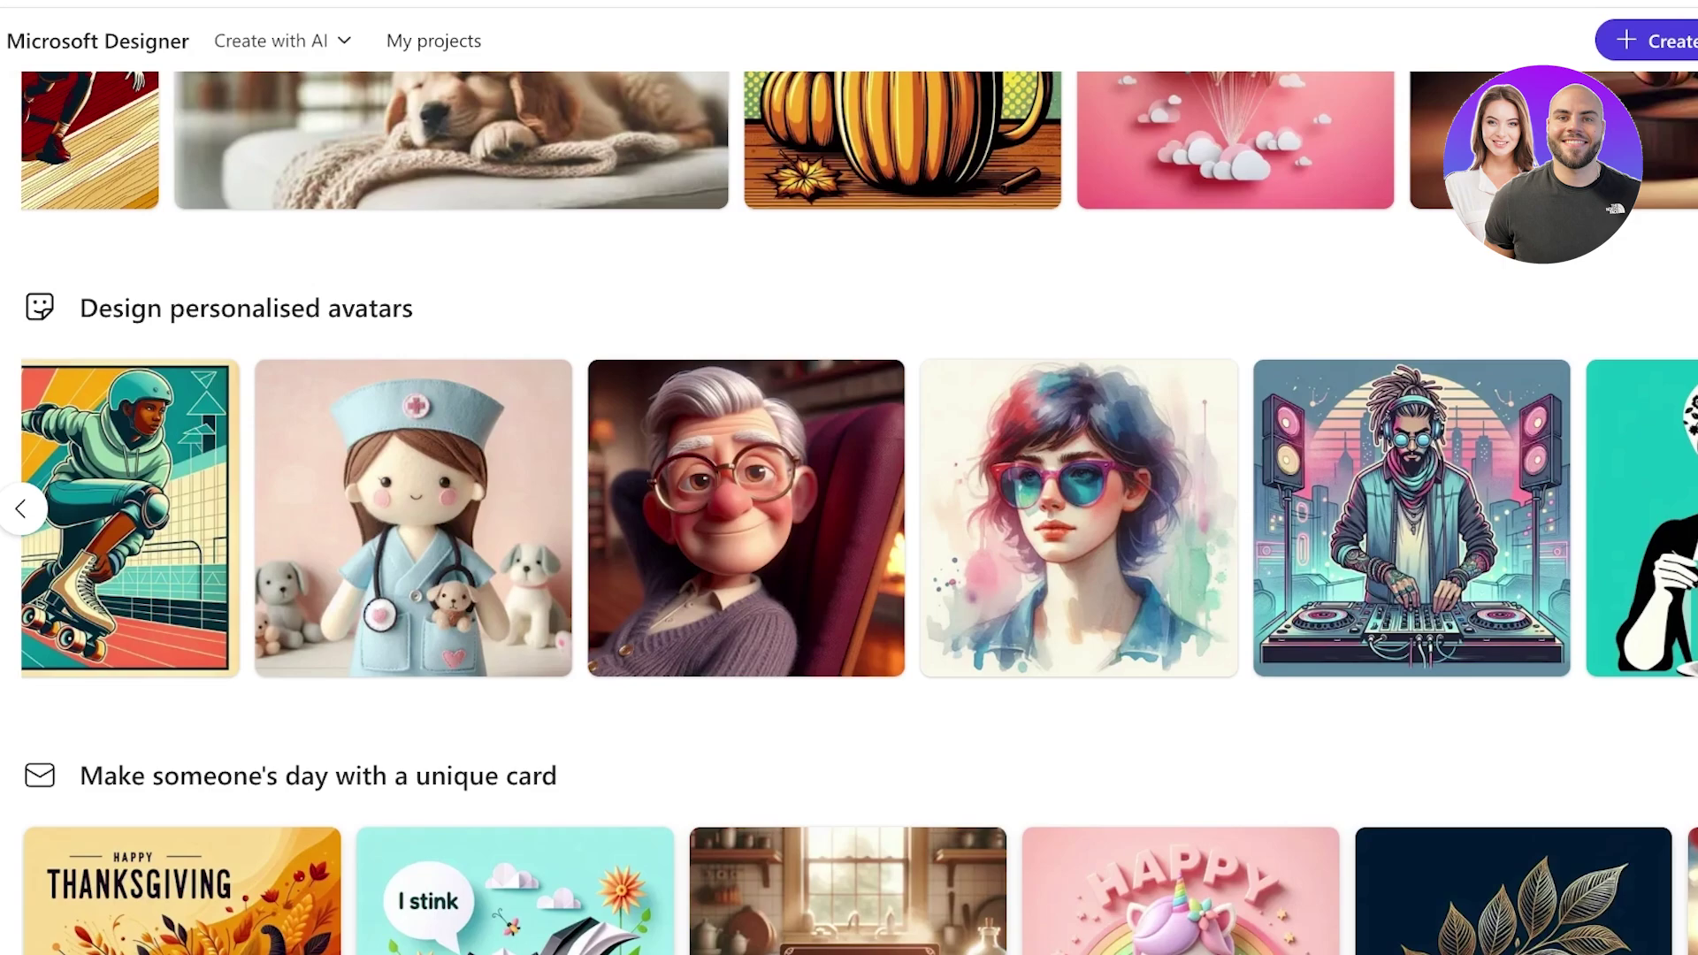
{"action": "mouse_move", "coordinate": [746, 518]}
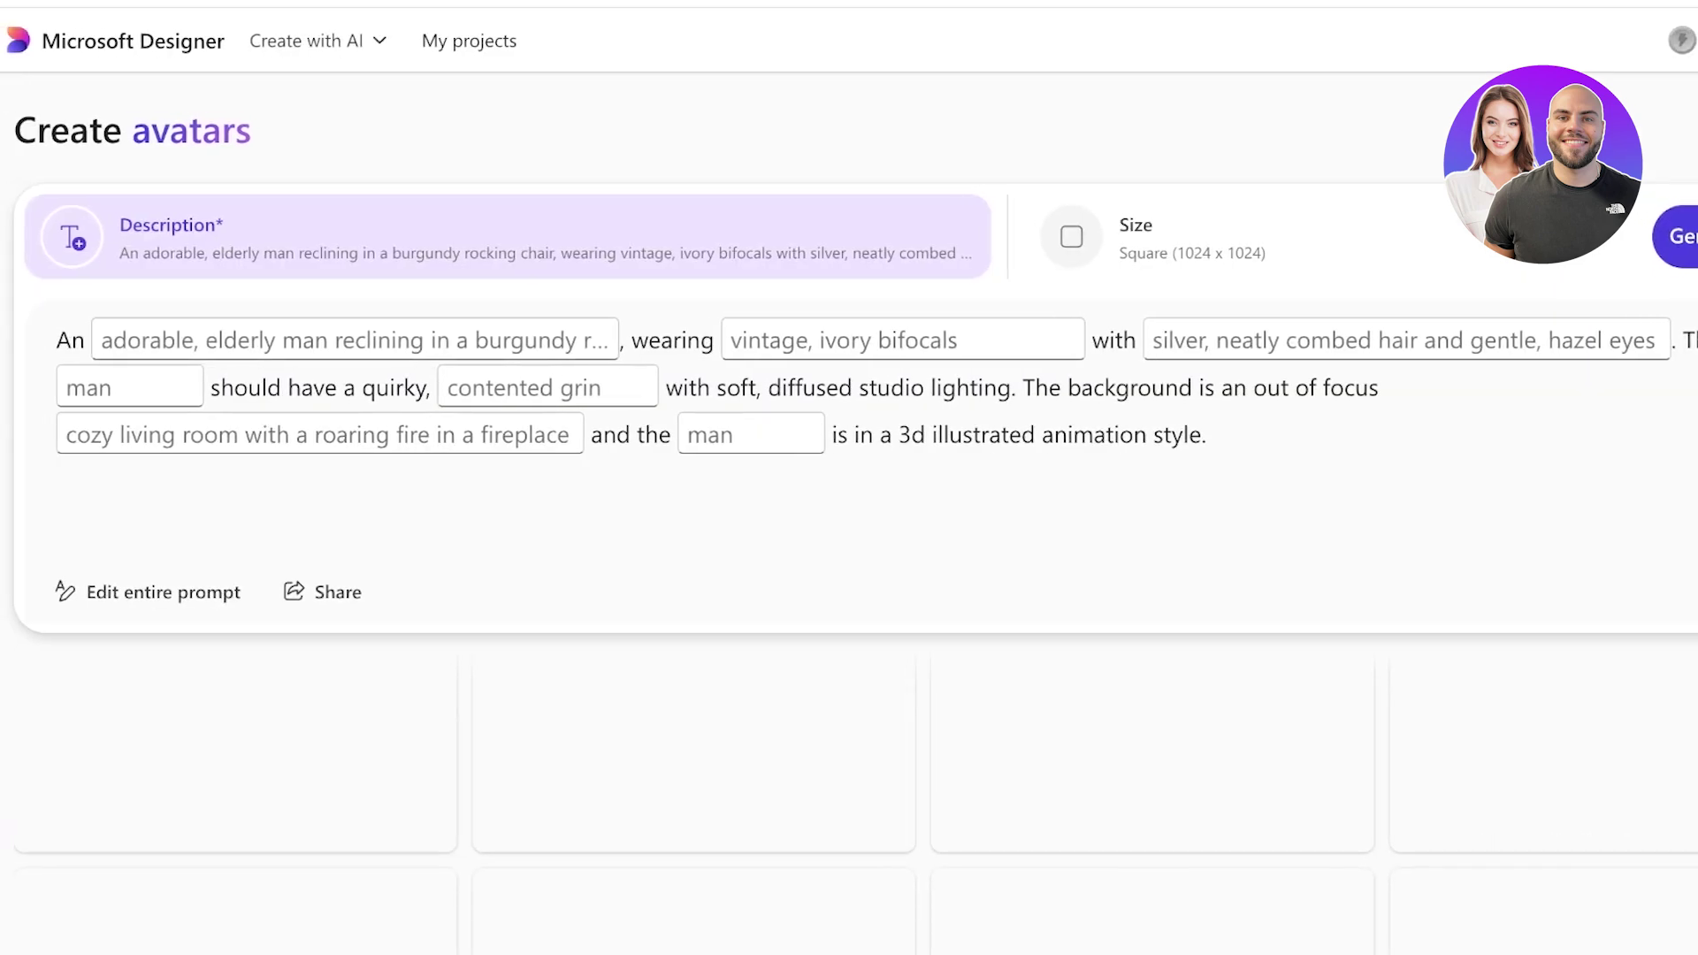
Describe an adorable young girl playing with a red super hero, wearing 'a flow-y white dress'.
{"action": "left_click", "coordinate": [100, 340]}
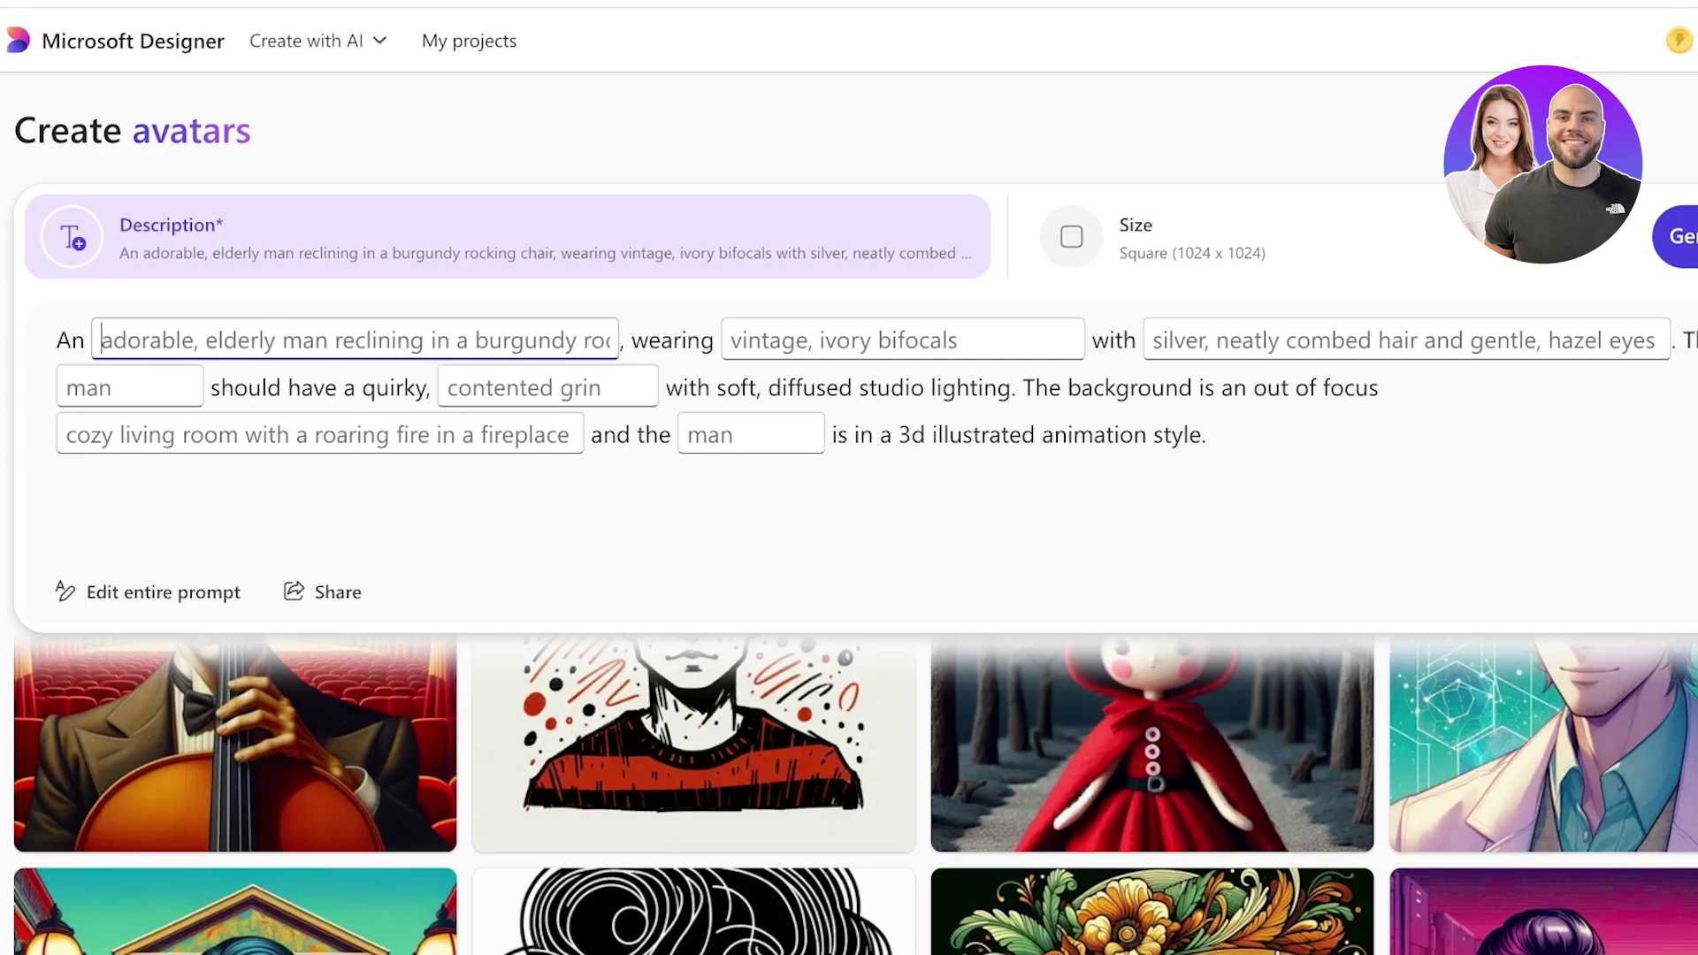
{"action": "key", "text": "ctrl+a"}
{"action": "type", "text": "a"}
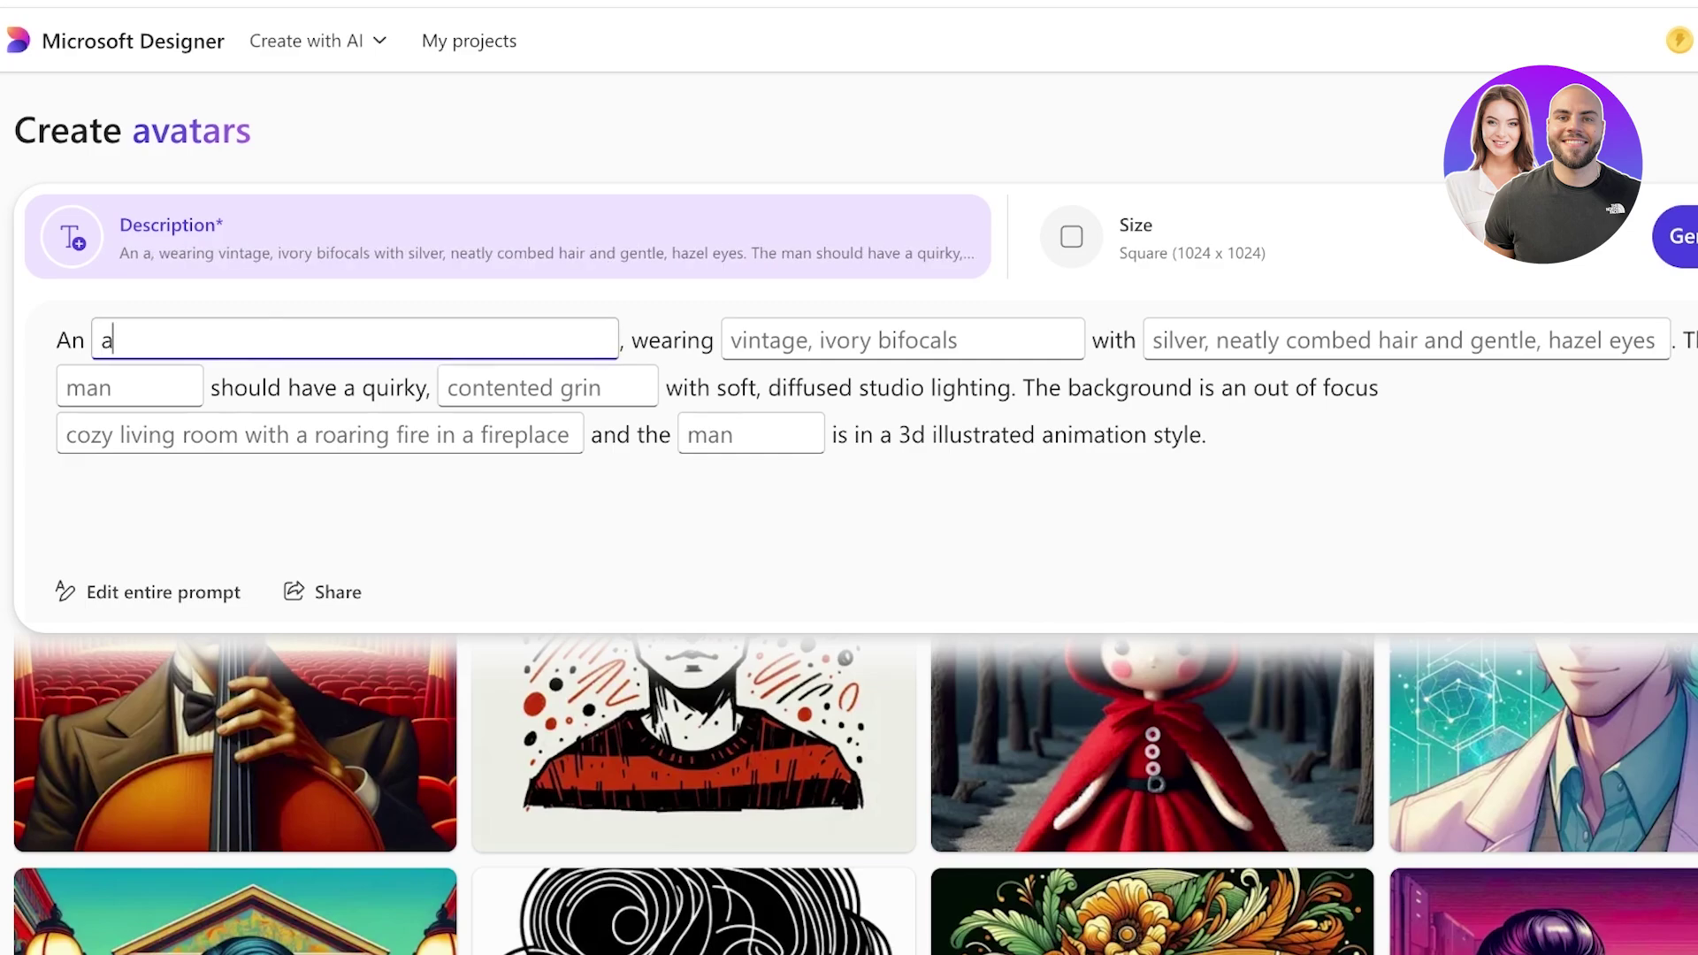
{"action": "type", "text": "dorable young girl playing with a red"}
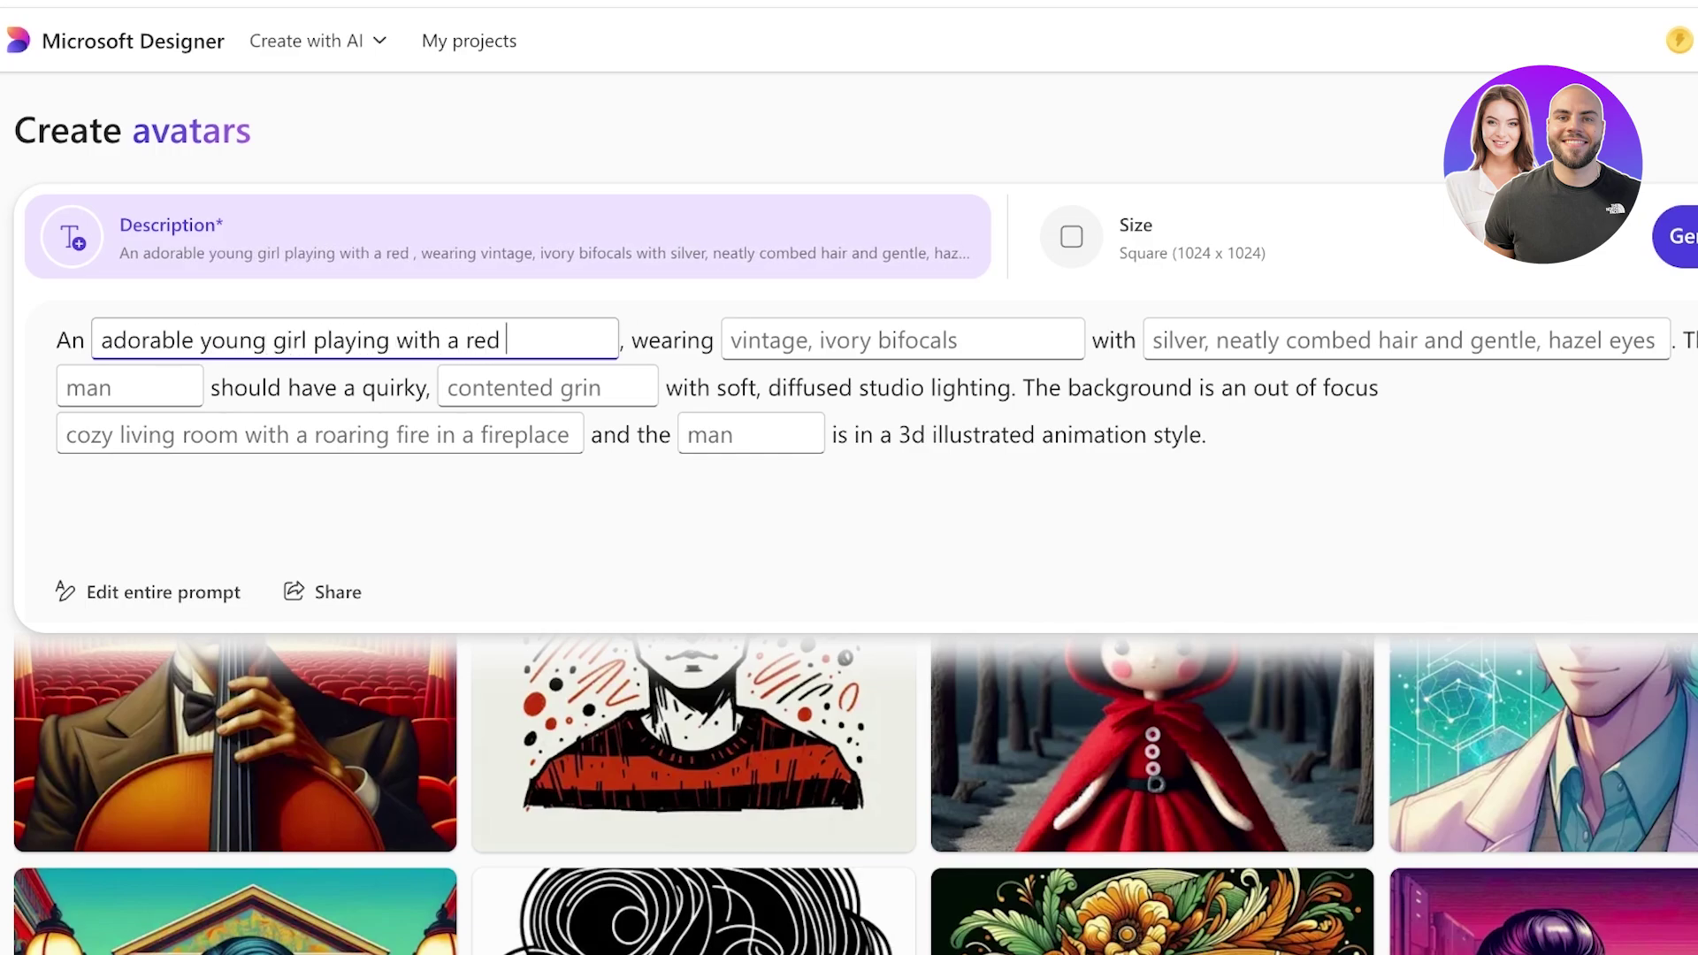
{"action": "type", "text": " super he"}
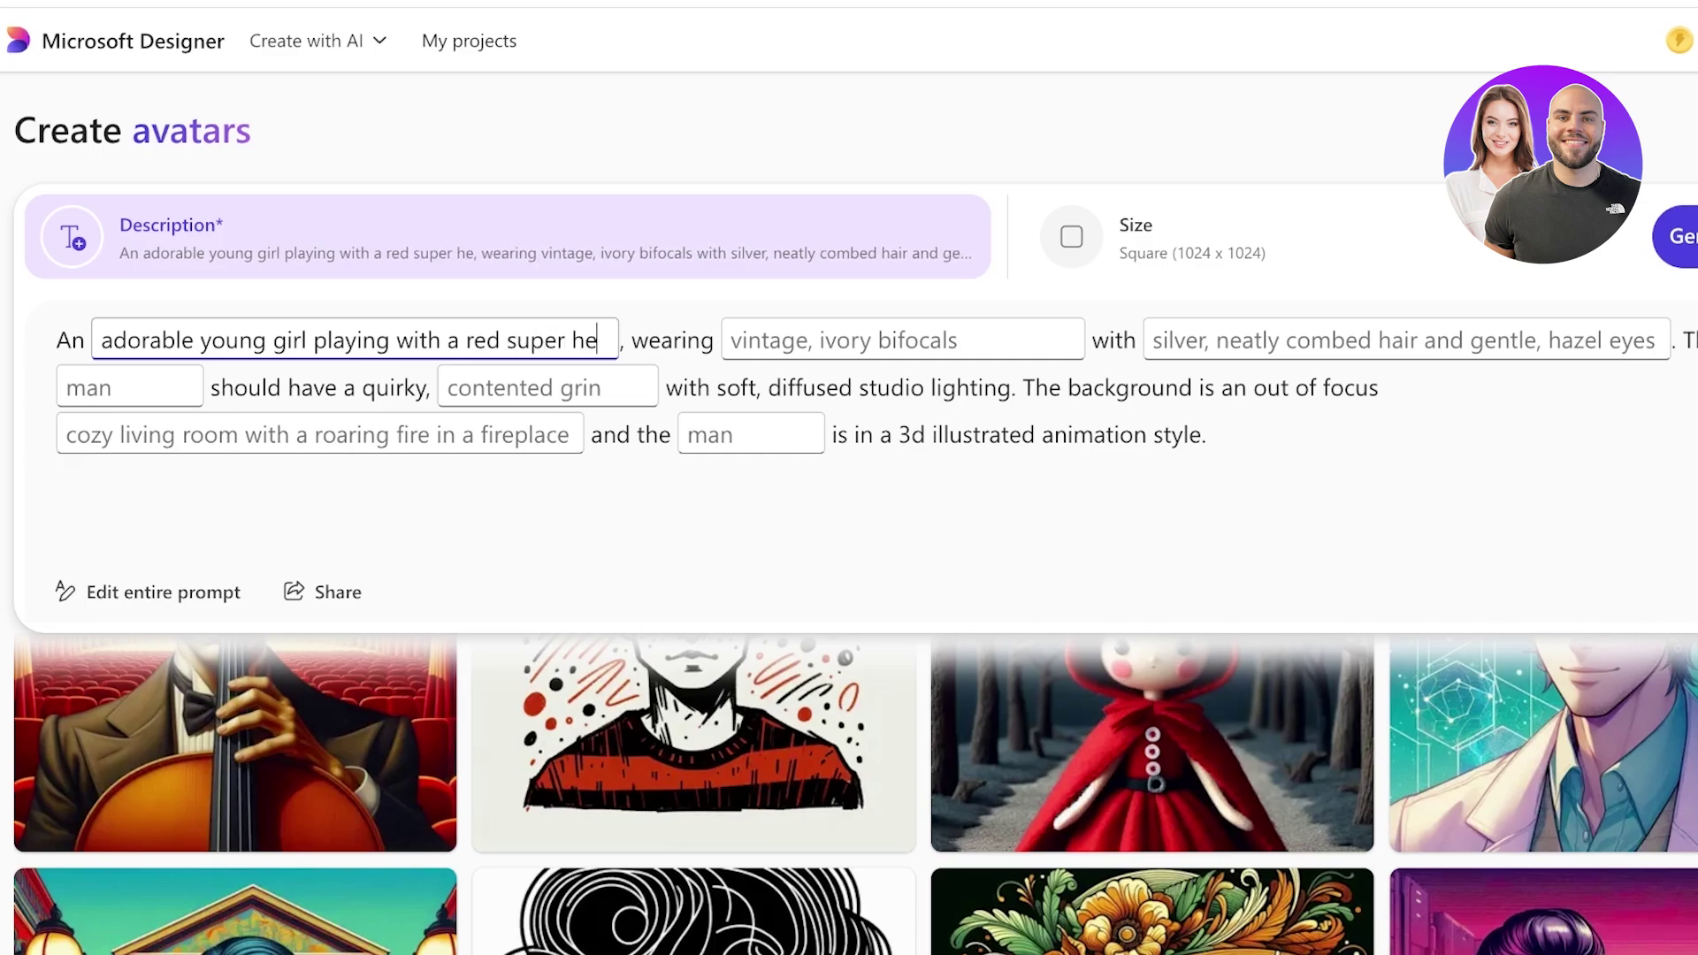
{"action": "type", "text": "ro in a living ro"}
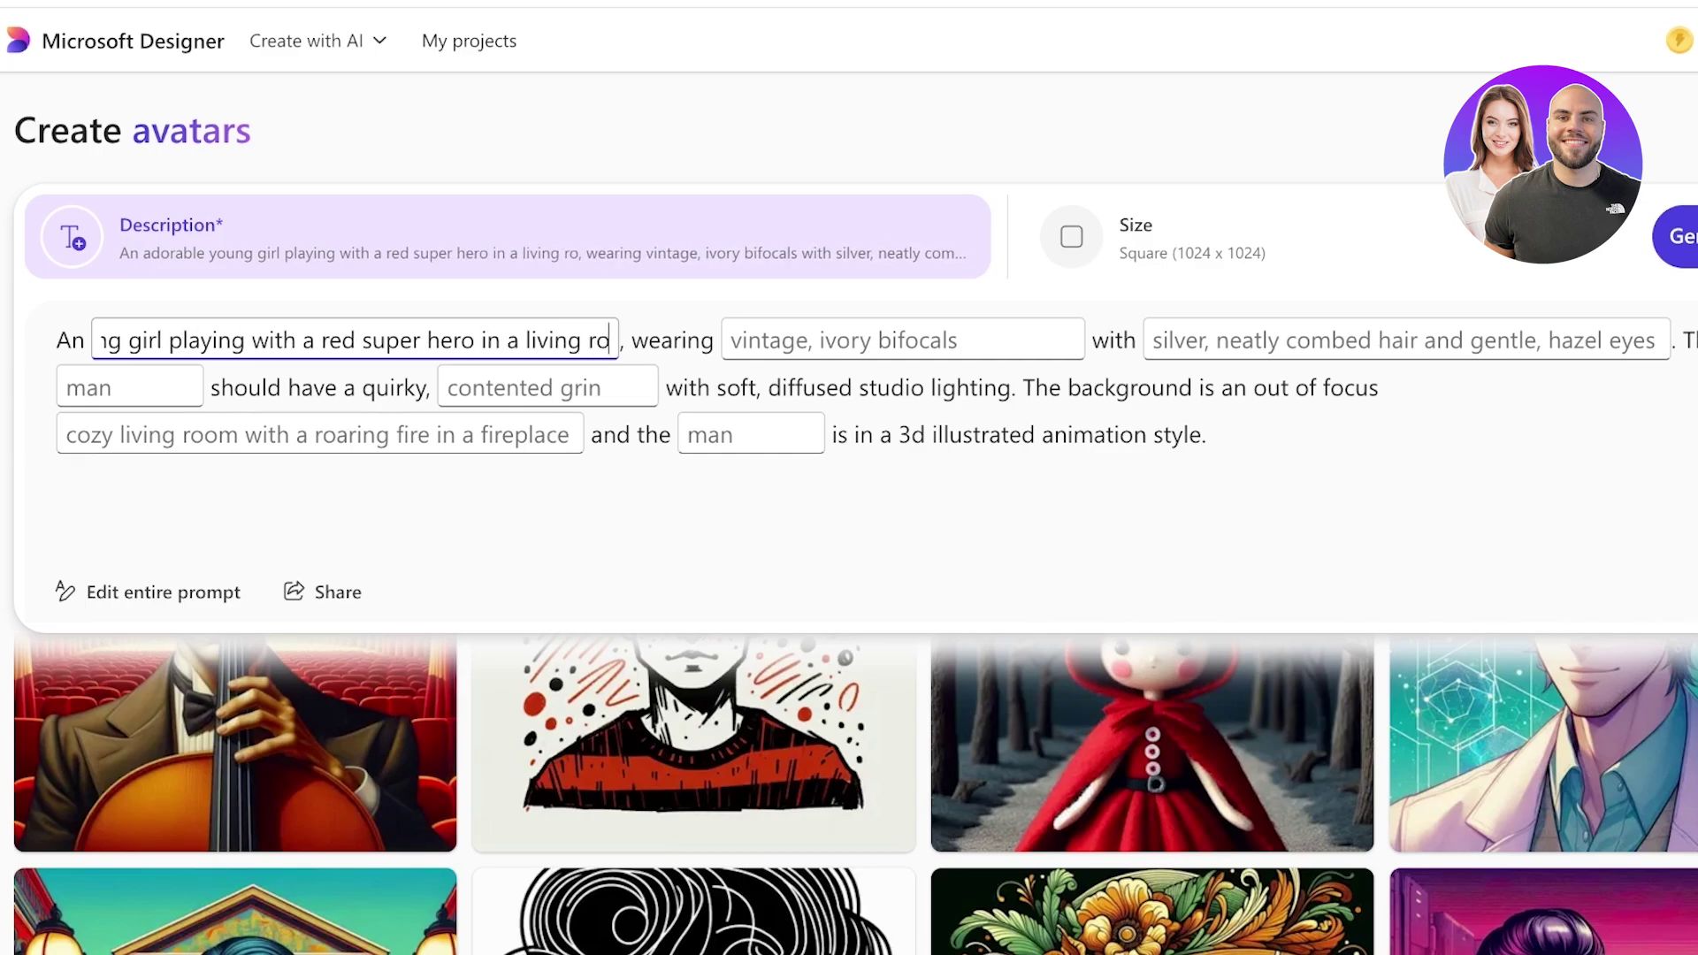
{"action": "type", "text": "om with"}
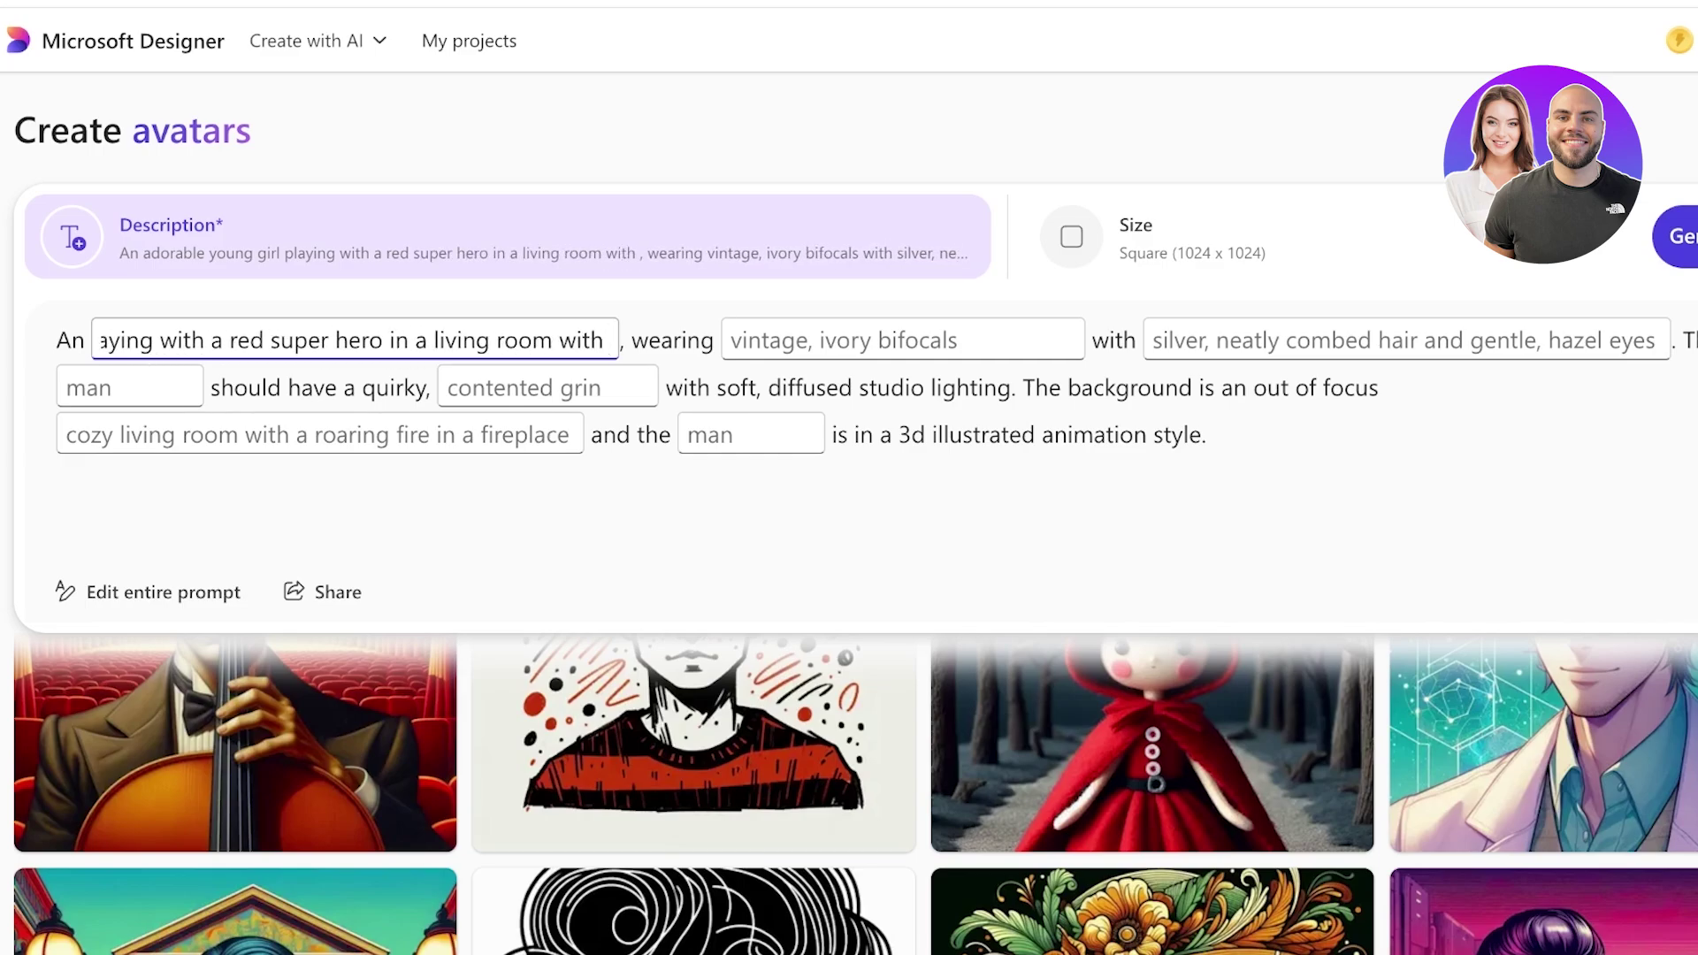
{"action": "type", "text": " soft warm lights"}
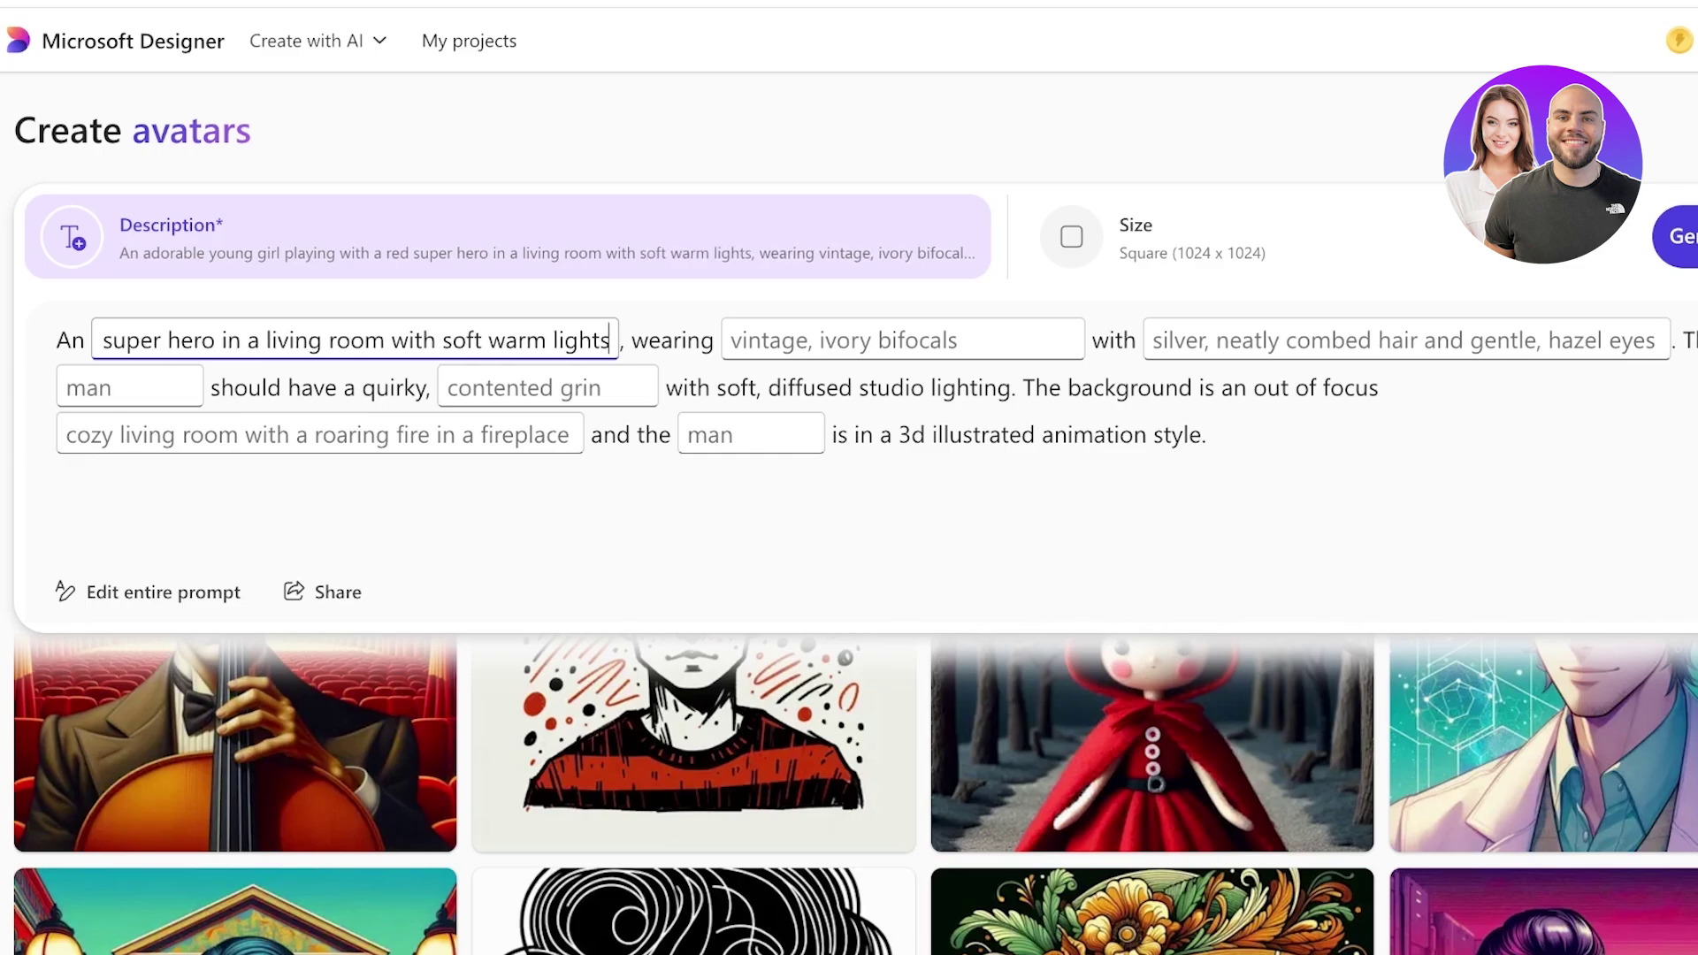
{"action": "left_click", "coordinate": [730, 340]}
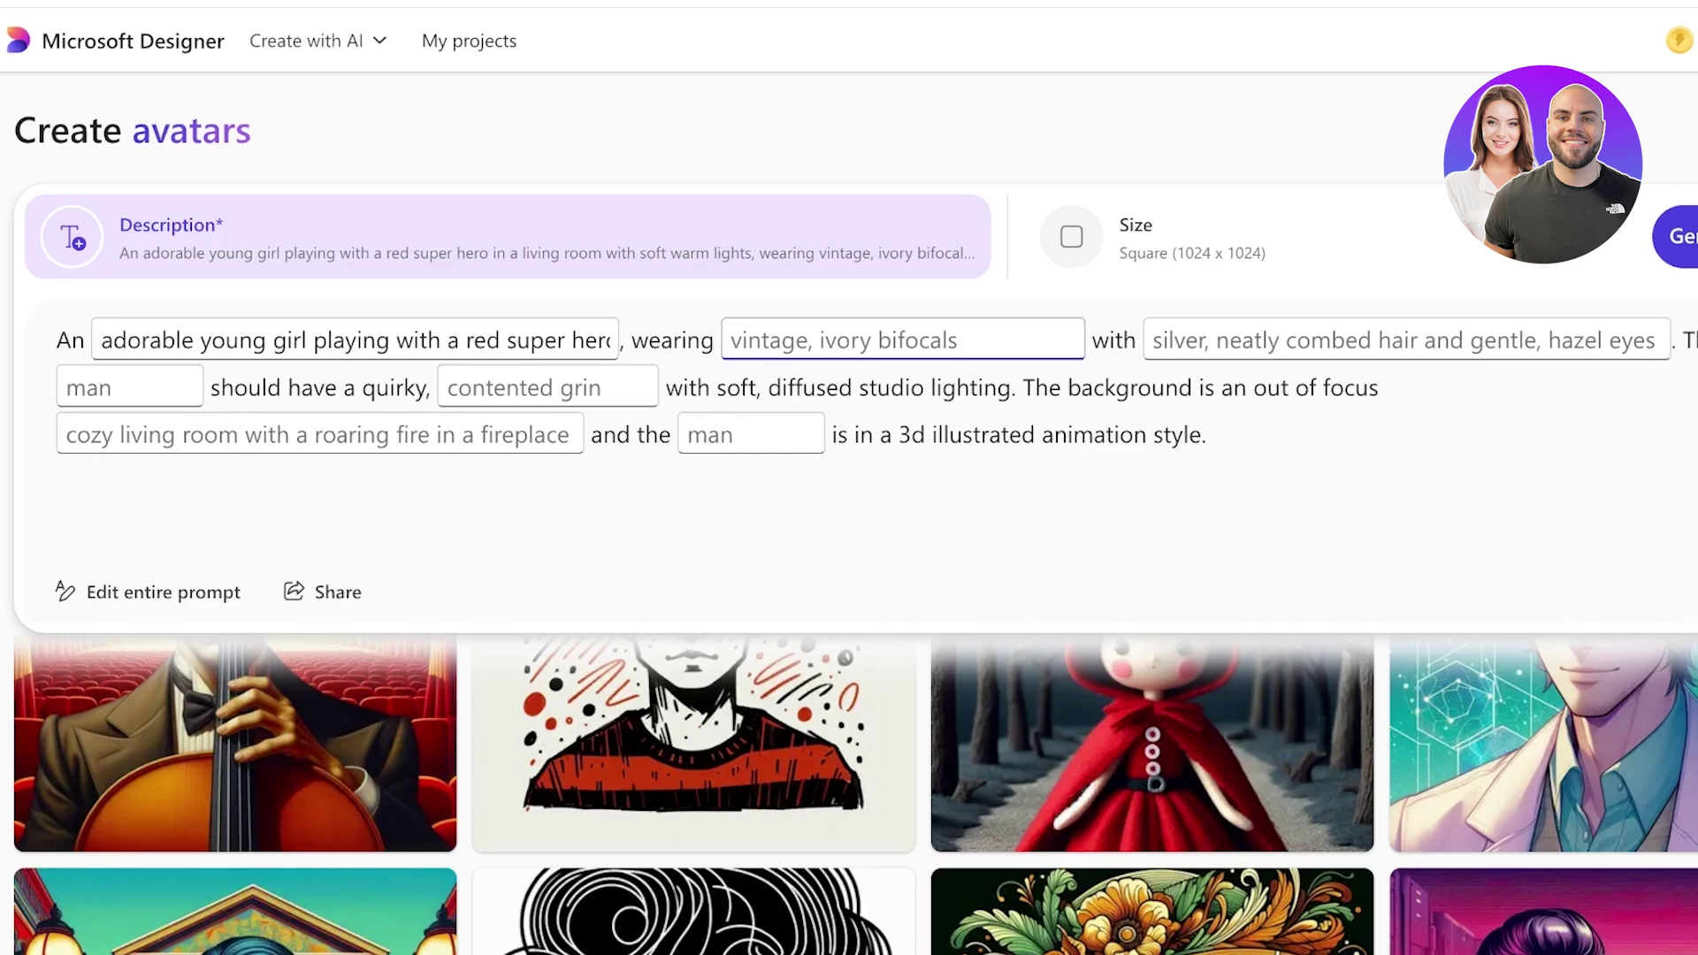
{"action": "type", "text": "flow-y white dress"}
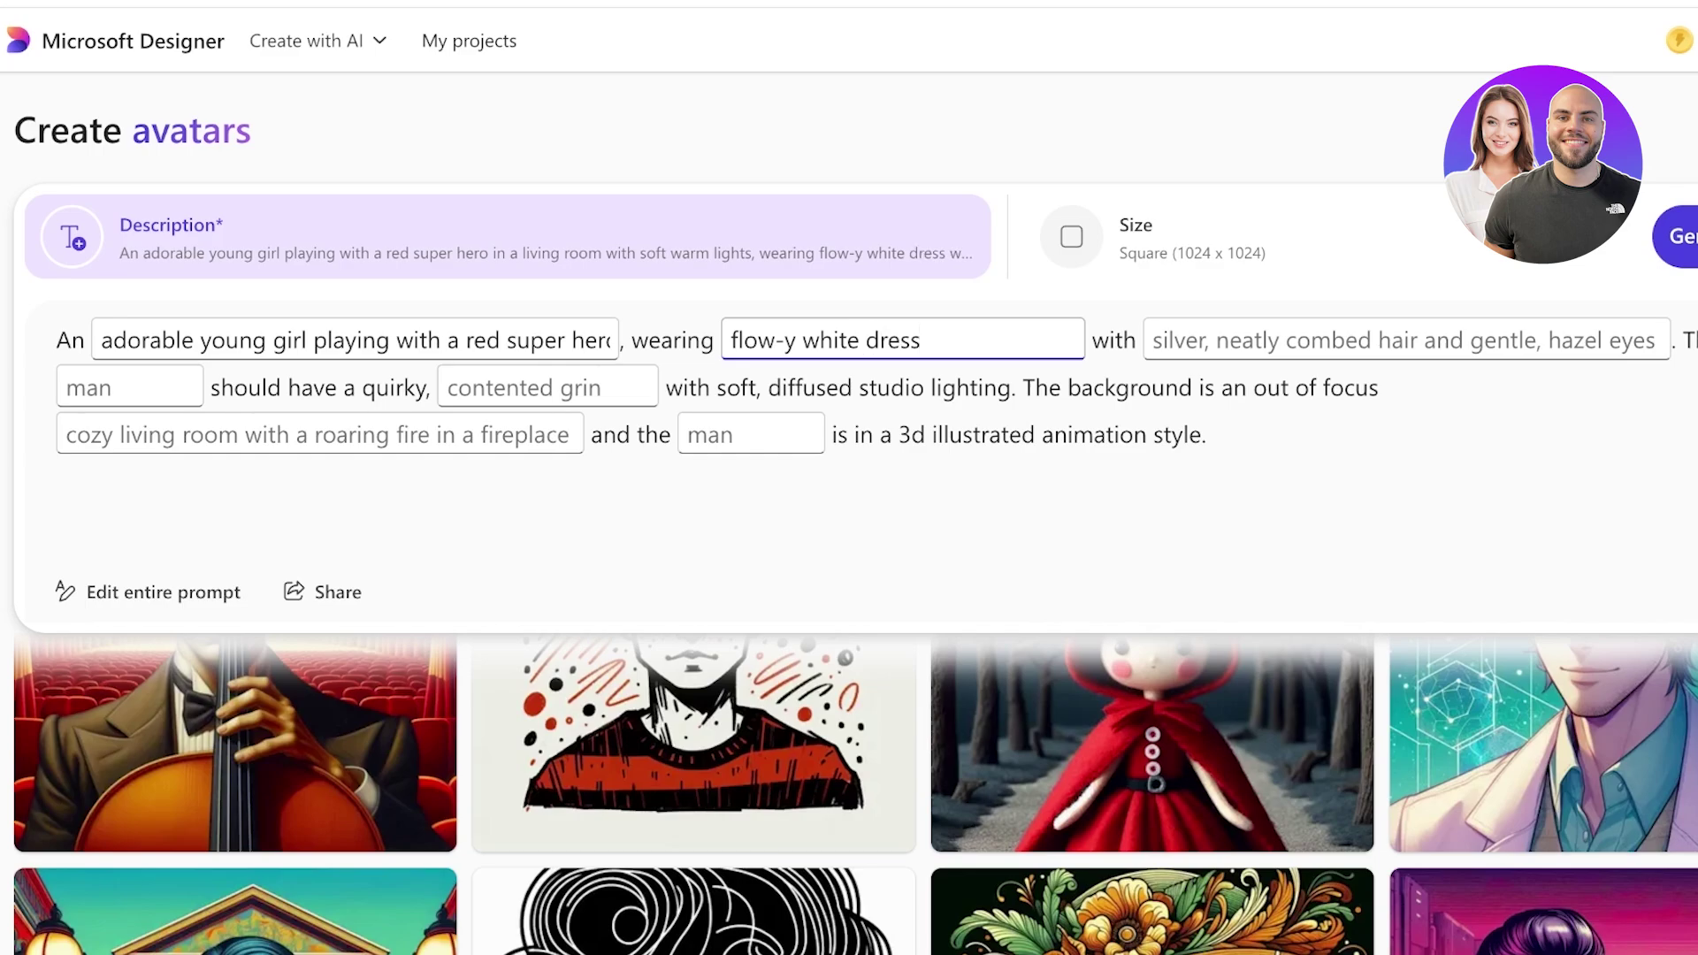
{"action": "left_click", "coordinate": [730, 341]}
{"action": "type", "text": "a"}
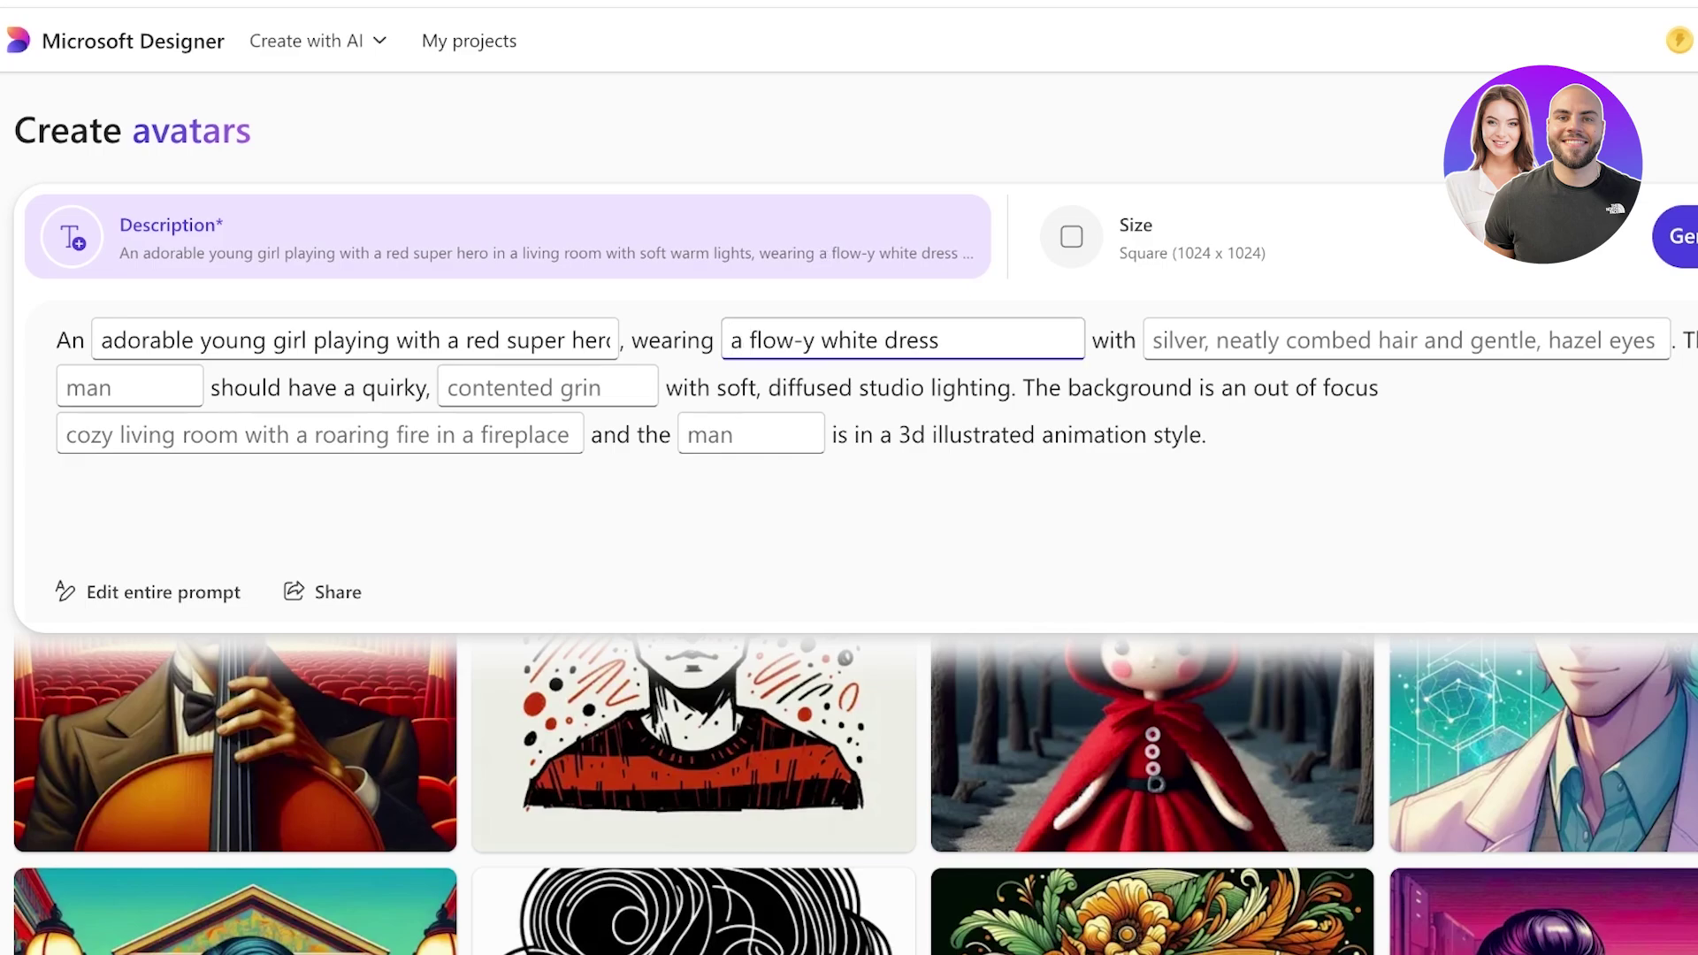
Set the hair to black frizzy hair and the facial expression to 'grin'.
{"action": "left_click", "coordinate": [1154, 340]}
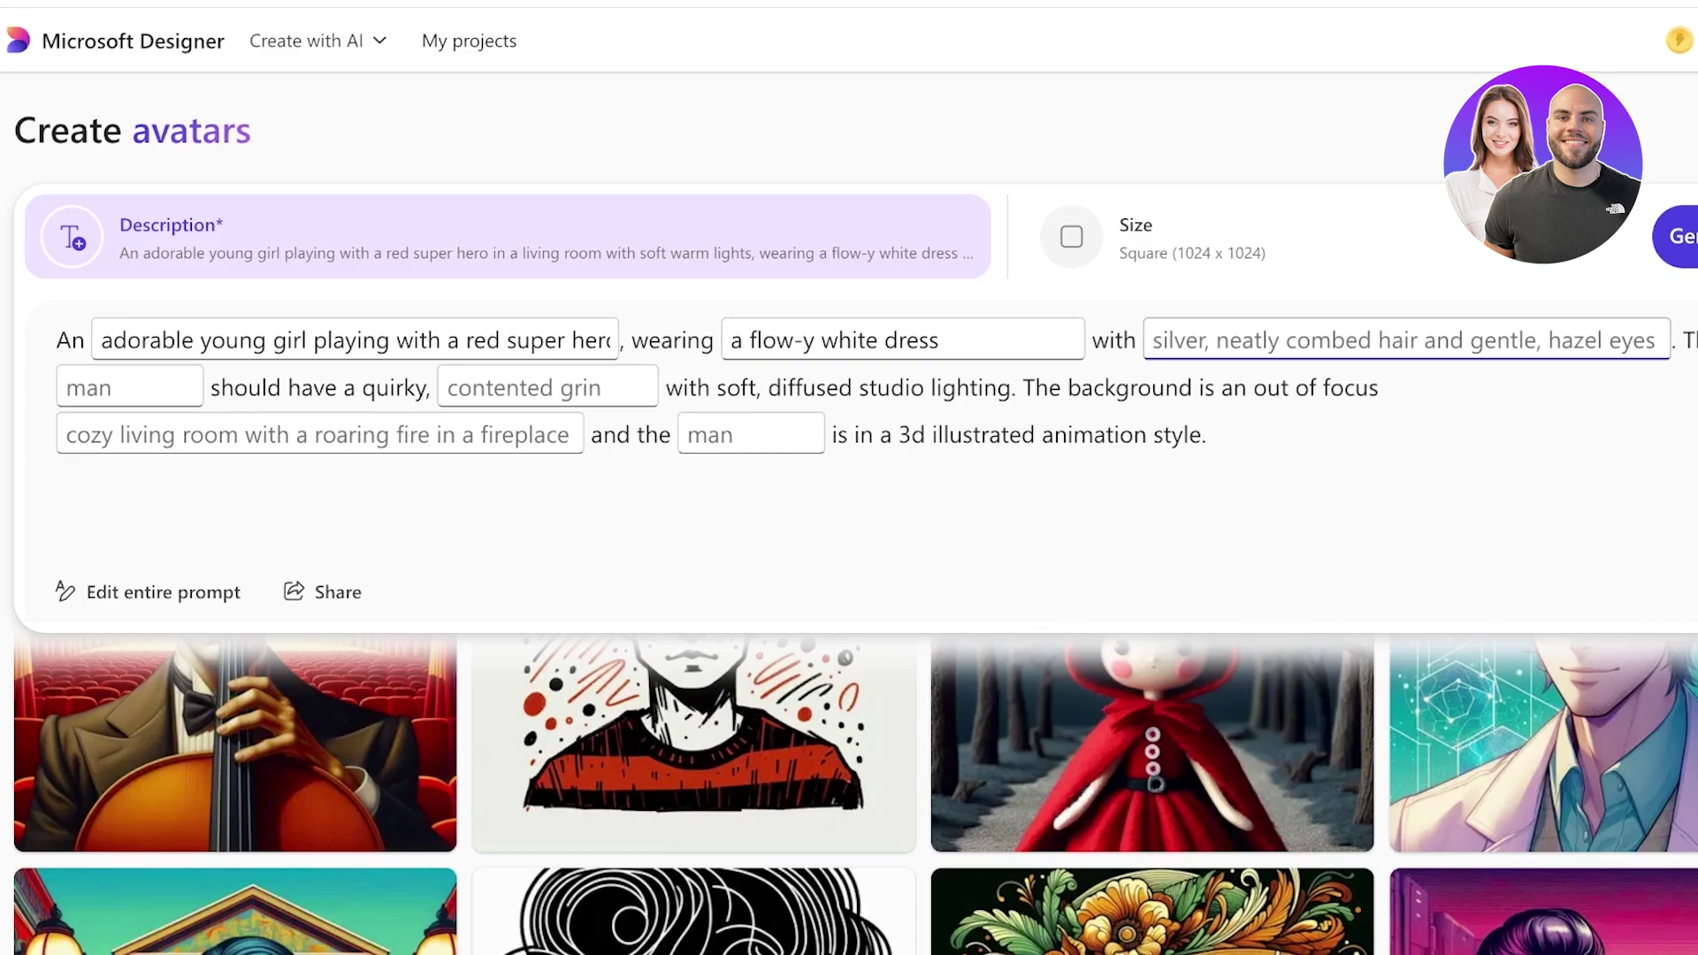
{"action": "type", "text": "wit"}
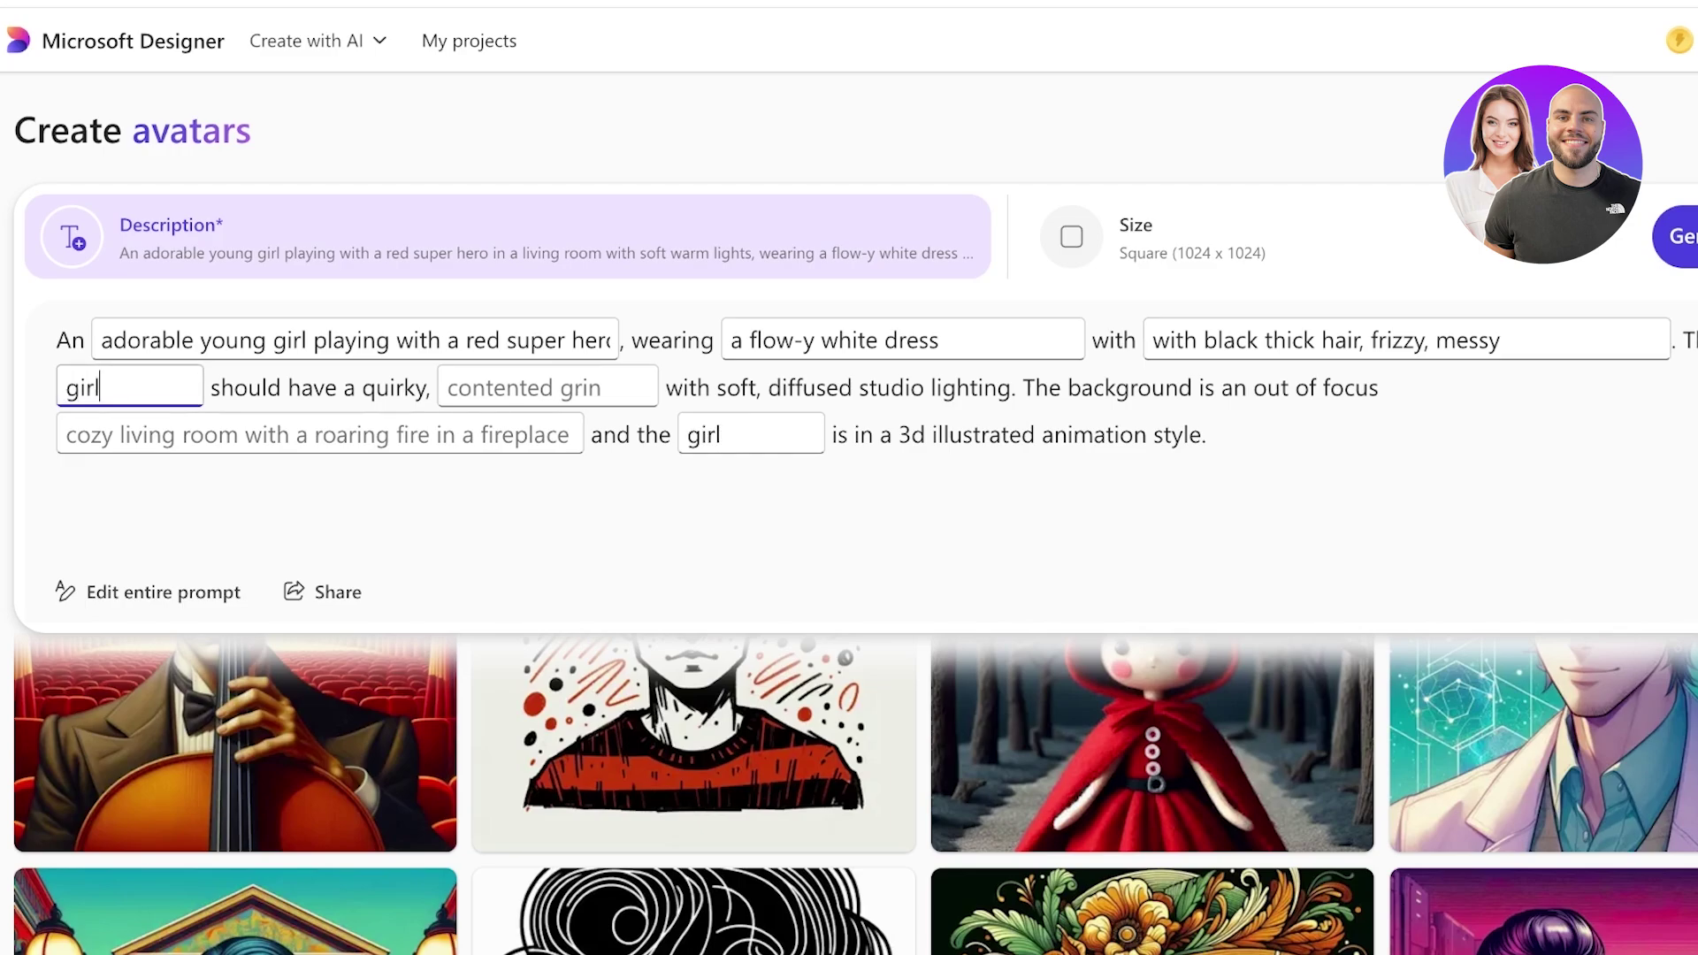
{"action": "left_click", "coordinate": [448, 387]}
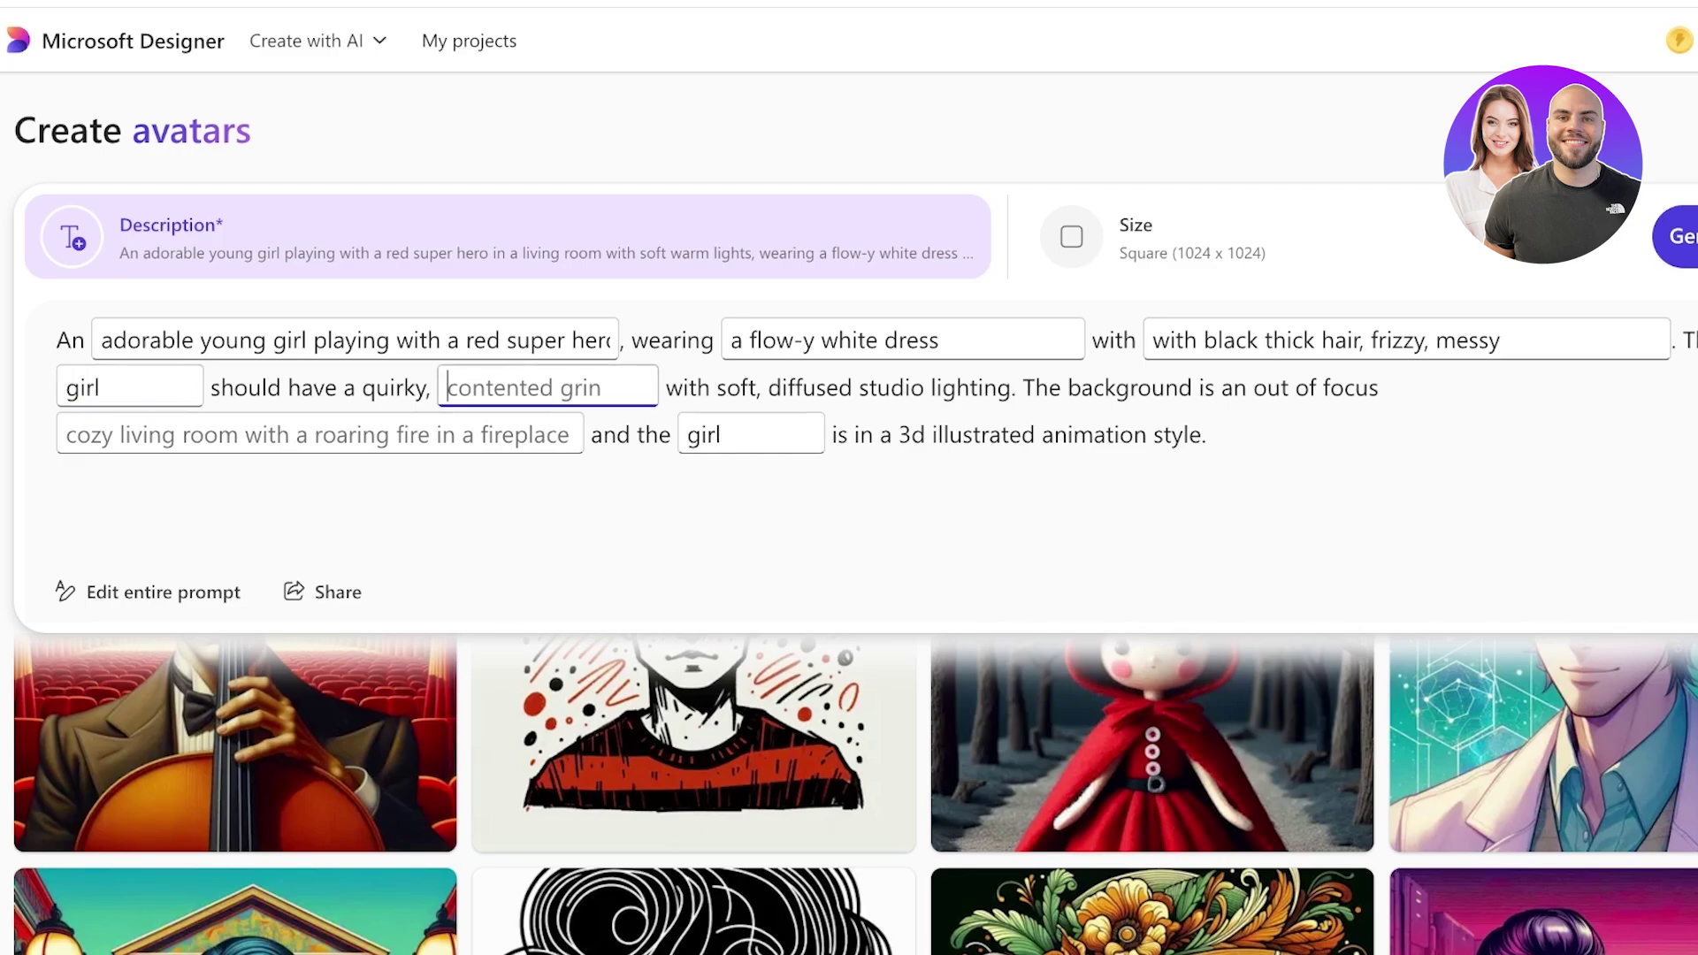
{"action": "type", "text": "grin"}
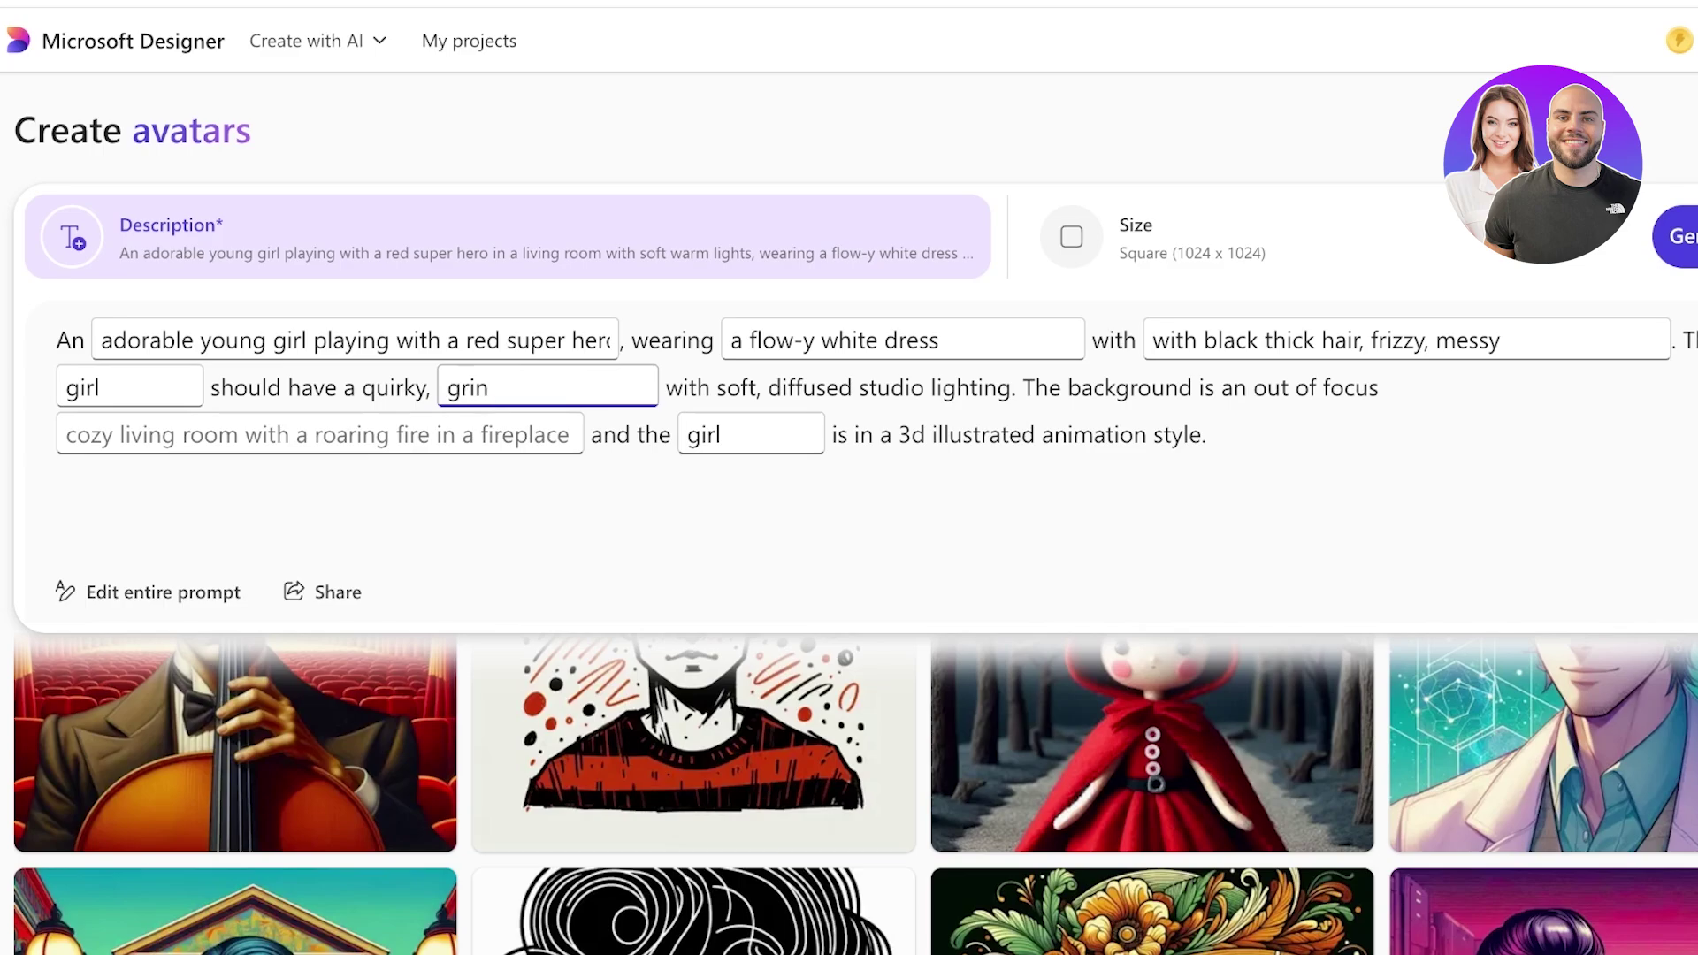
{"action": "key", "text": "Tab"}
{"action": "key", "text": "Tab"}
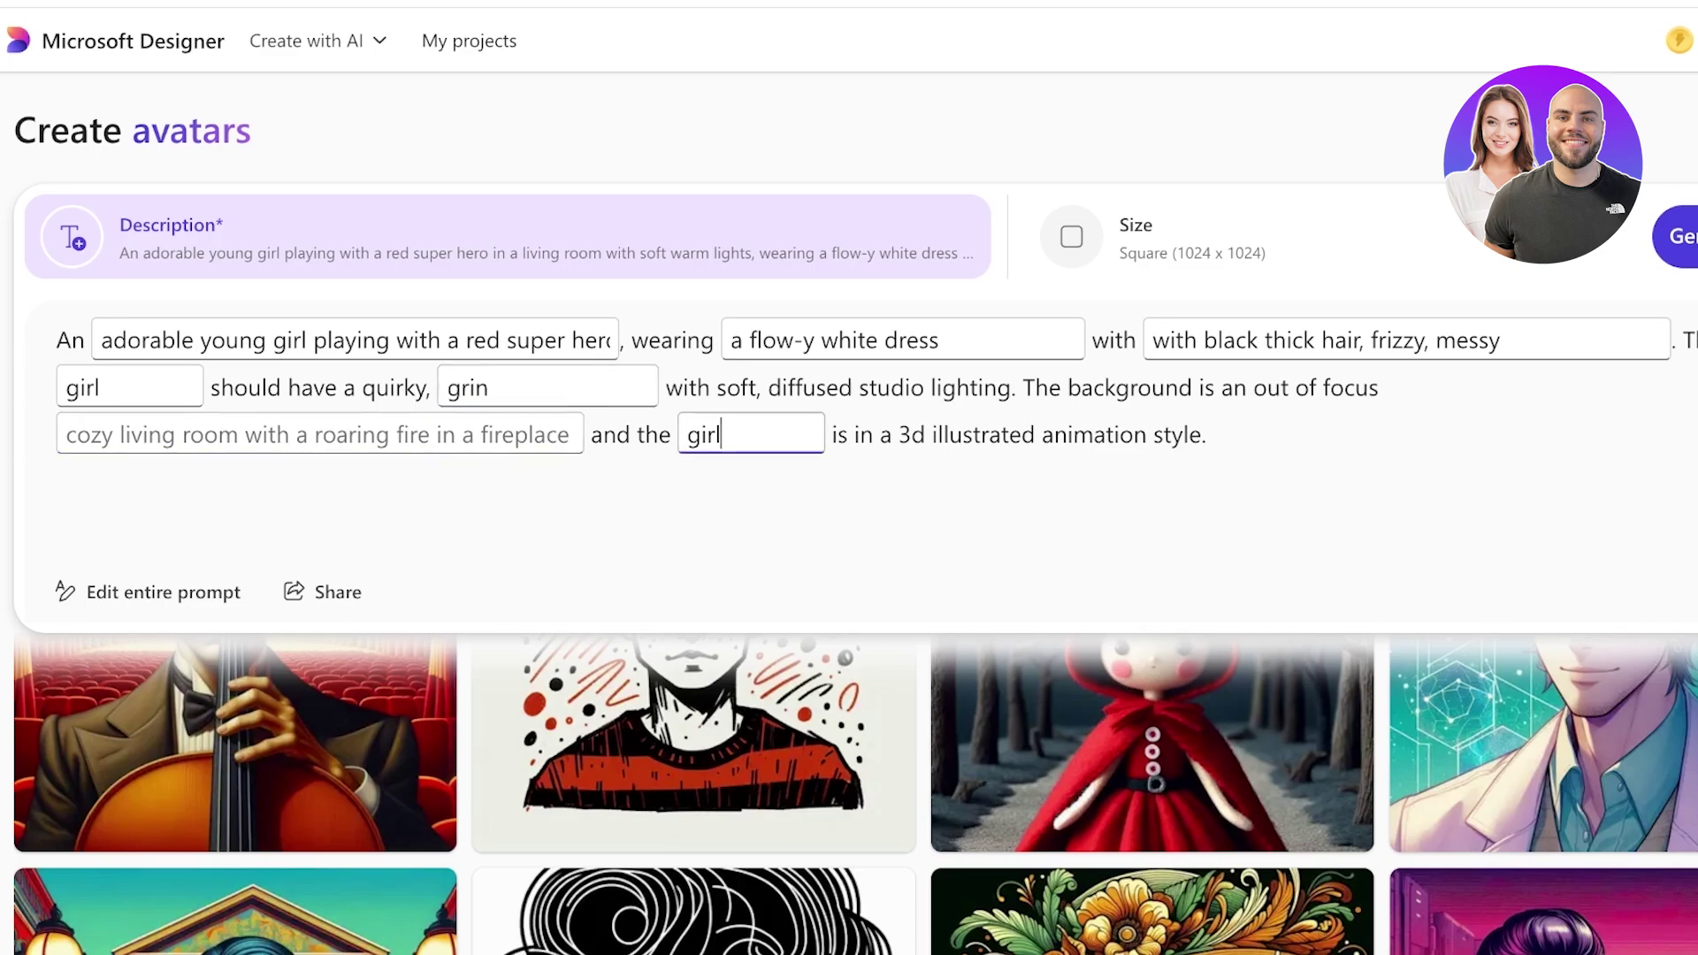
{"action": "key", "text": "Tab"}
{"action": "key", "text": "Tab"}
{"action": "key", "text": "shift+Tab"}
{"action": "key", "text": "shift+Tab"}
{"action": "key", "text": "Tab"}
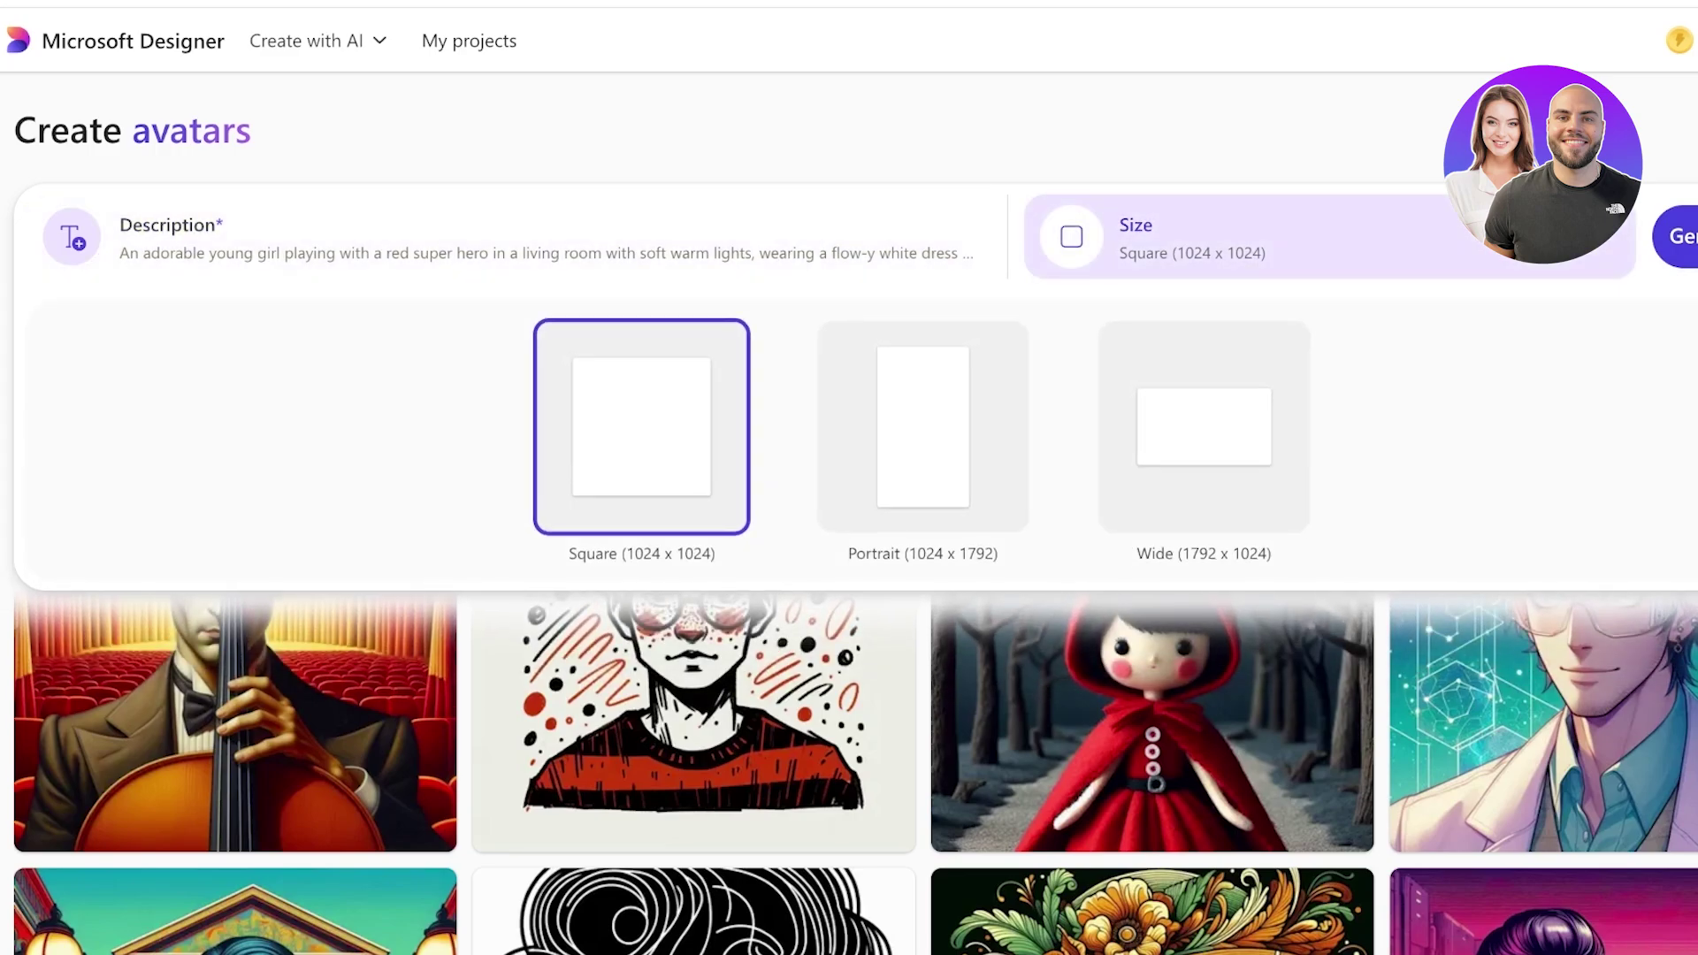
Generate the avatars from the edited prompt and scroll through the four results in My creations.
{"action": "key", "text": "Tab"}
{"action": "key", "text": "Return"}
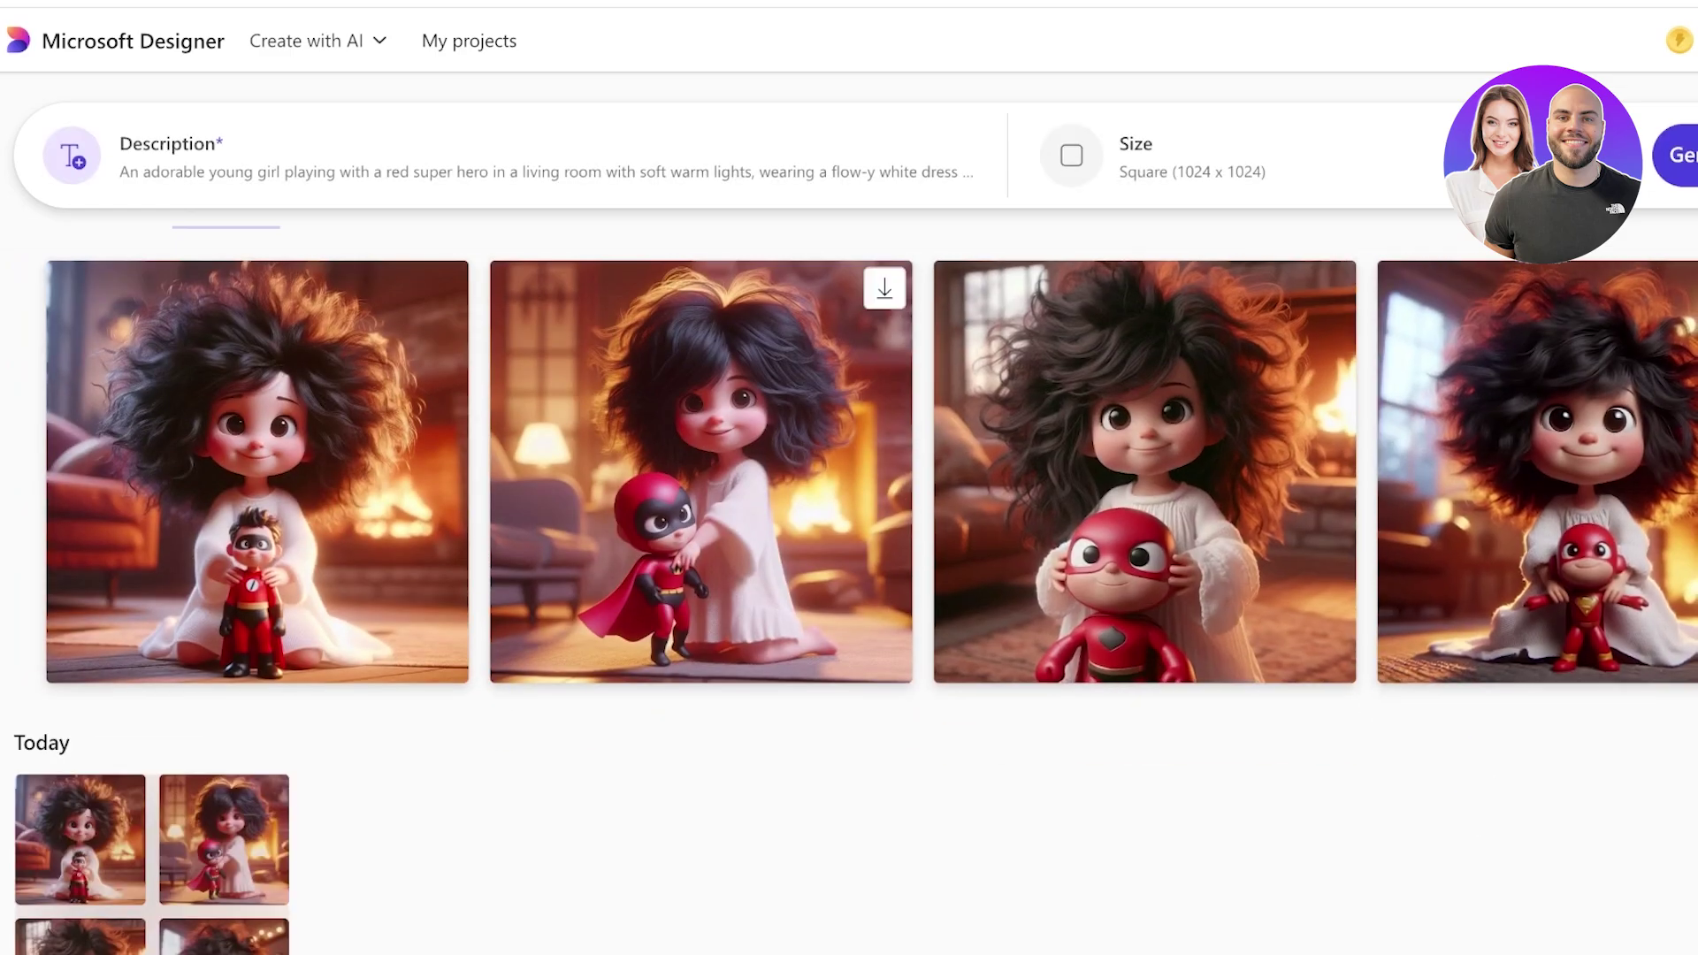
{"action": "scroll", "coordinate": [256, 487], "scroll_direction": "down", "scroll_amount": 4}
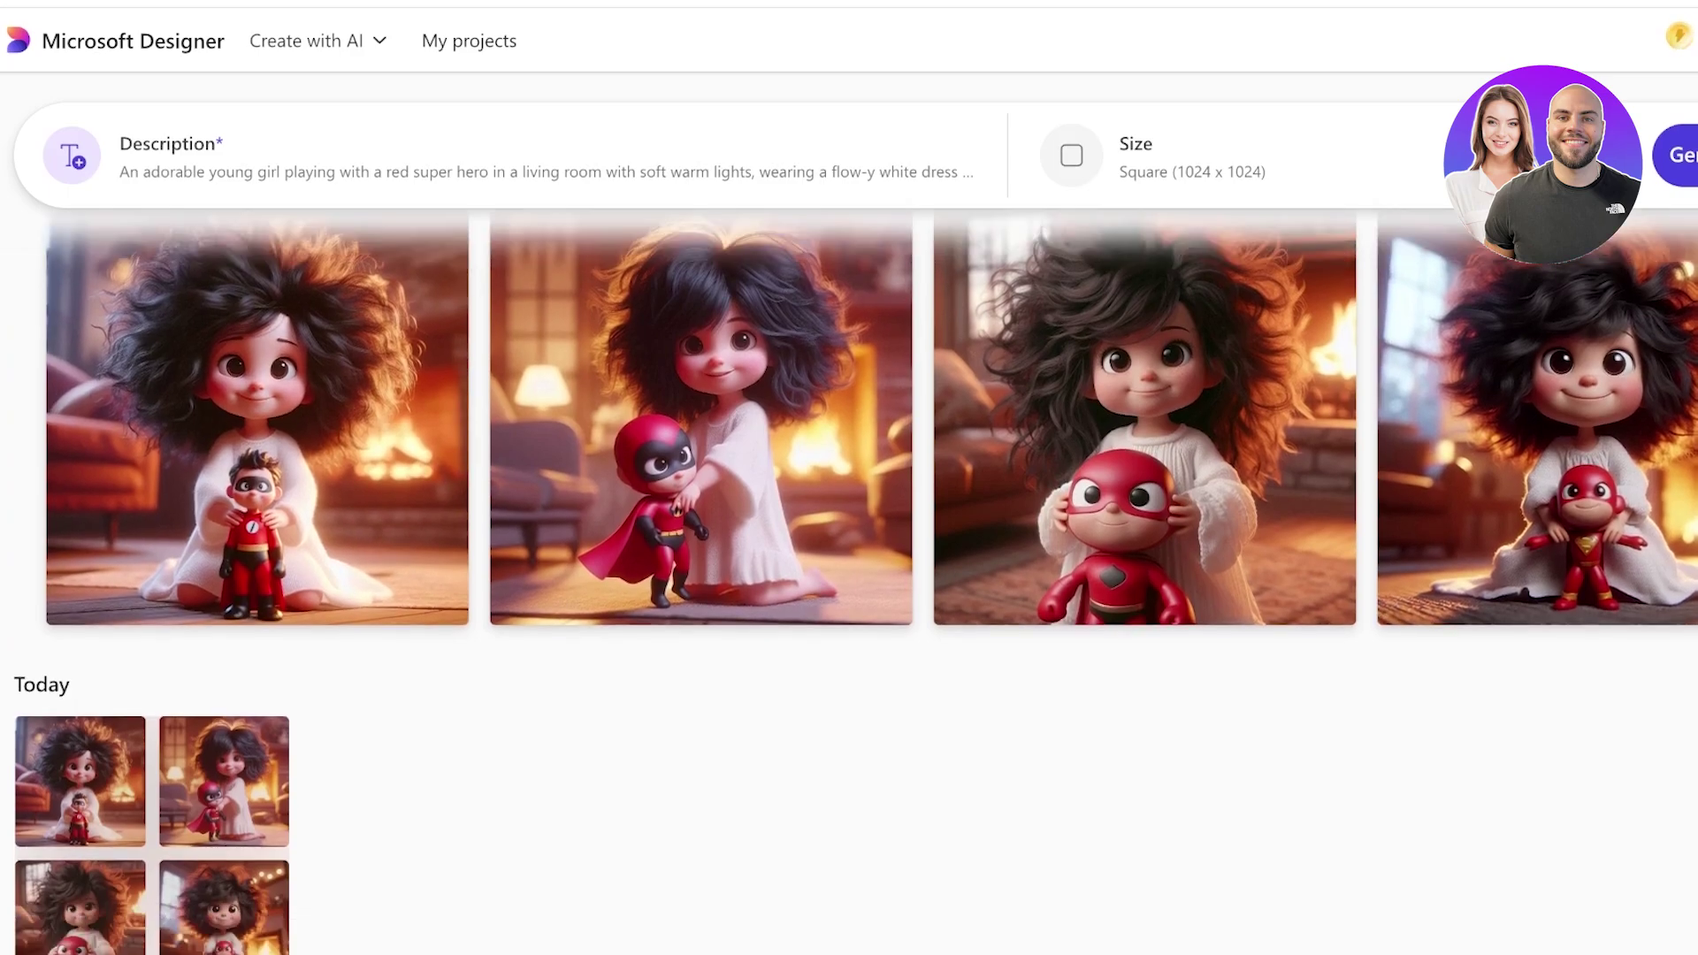
{"action": "scroll", "coordinate": [256, 486], "scroll_direction": "up", "scroll_amount": 3}
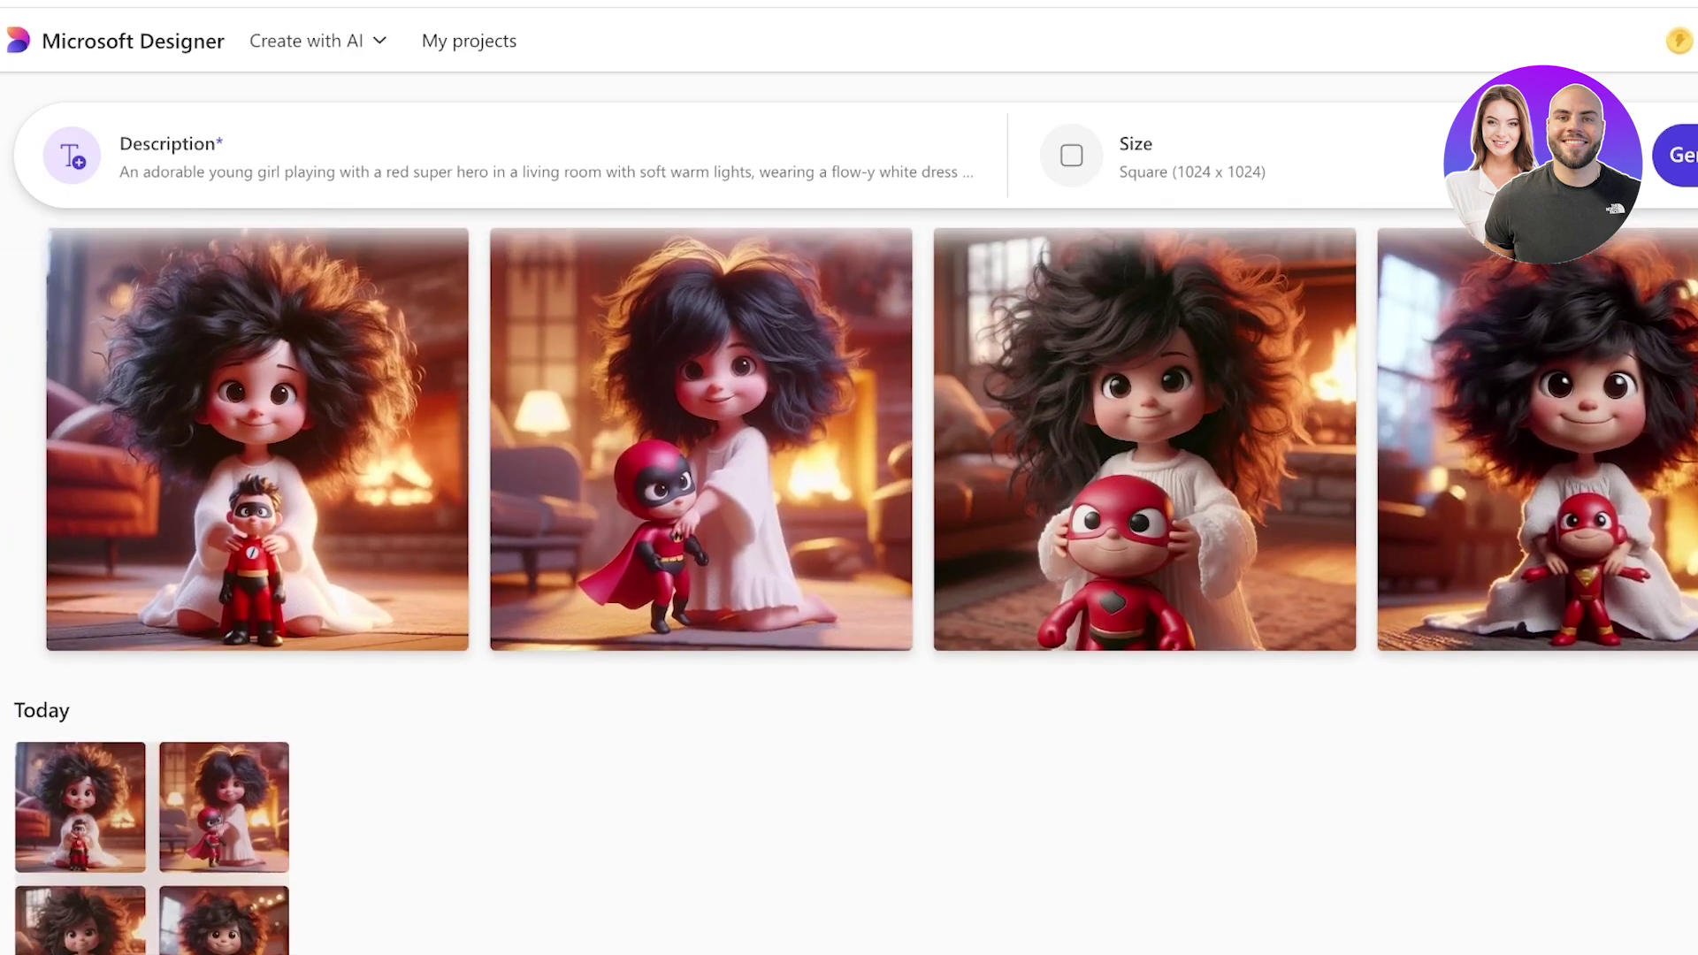
{"action": "scroll", "coordinate": [849, 531], "scroll_direction": "up", "scroll_amount": 2}
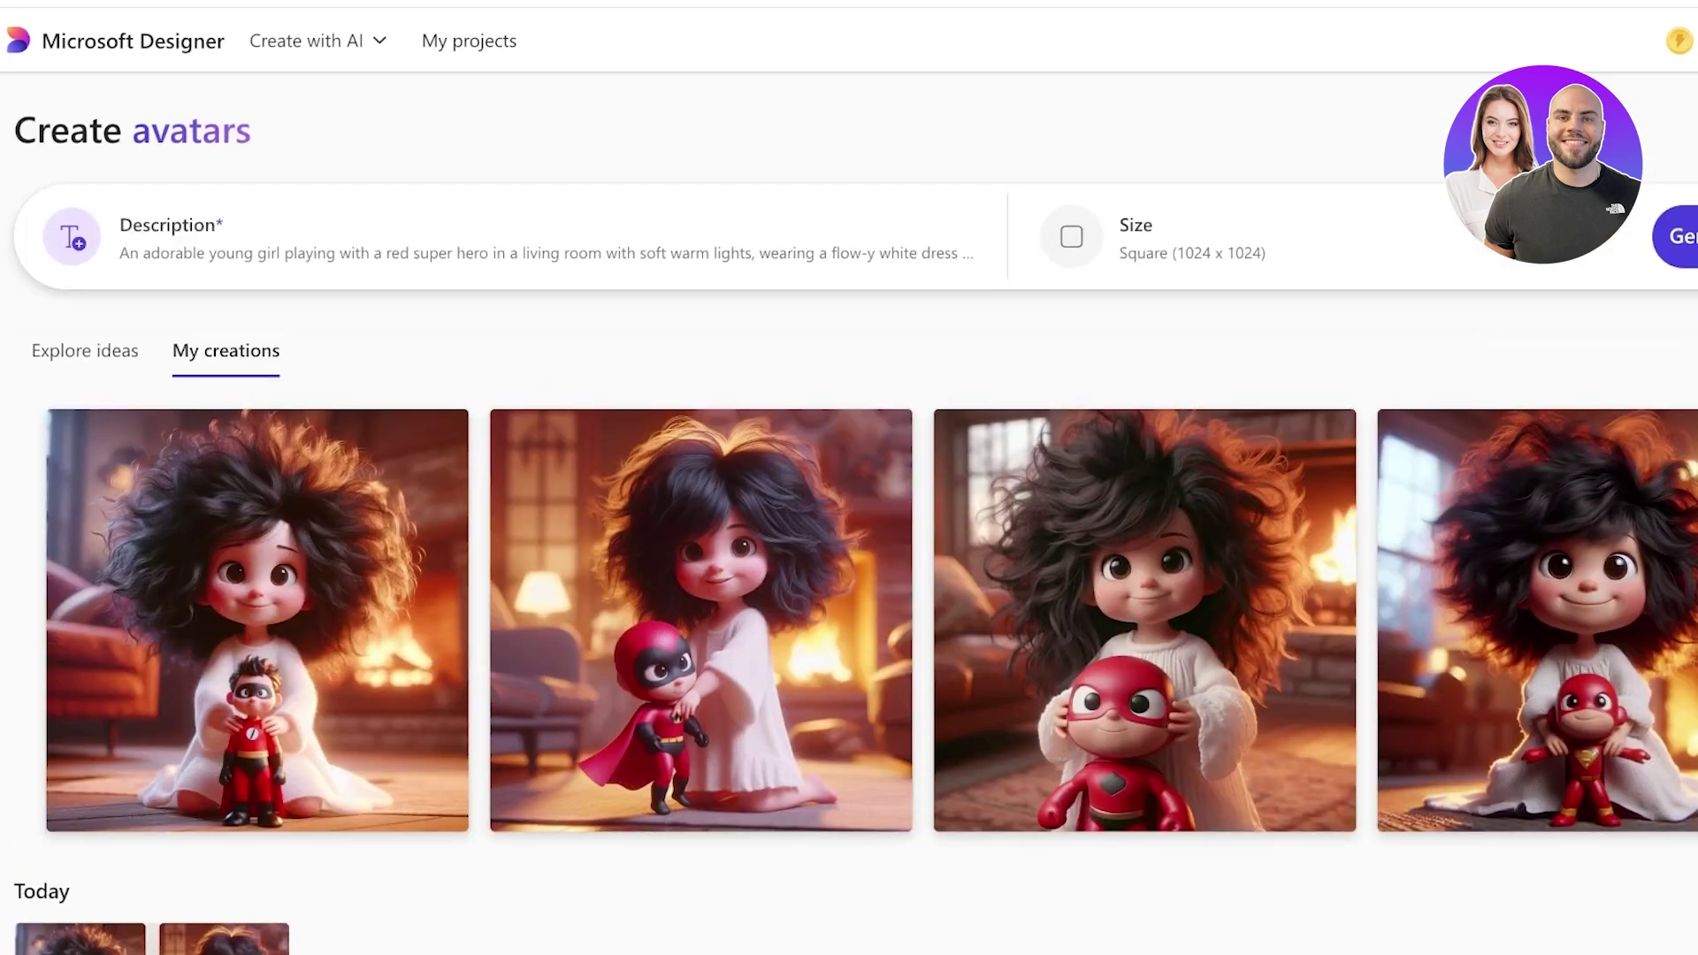
{"action": "scroll", "coordinate": [849, 530], "scroll_direction": "down", "scroll_amount": 3}
{"action": "scroll", "coordinate": [849, 583], "scroll_direction": "up", "scroll_amount": 1}
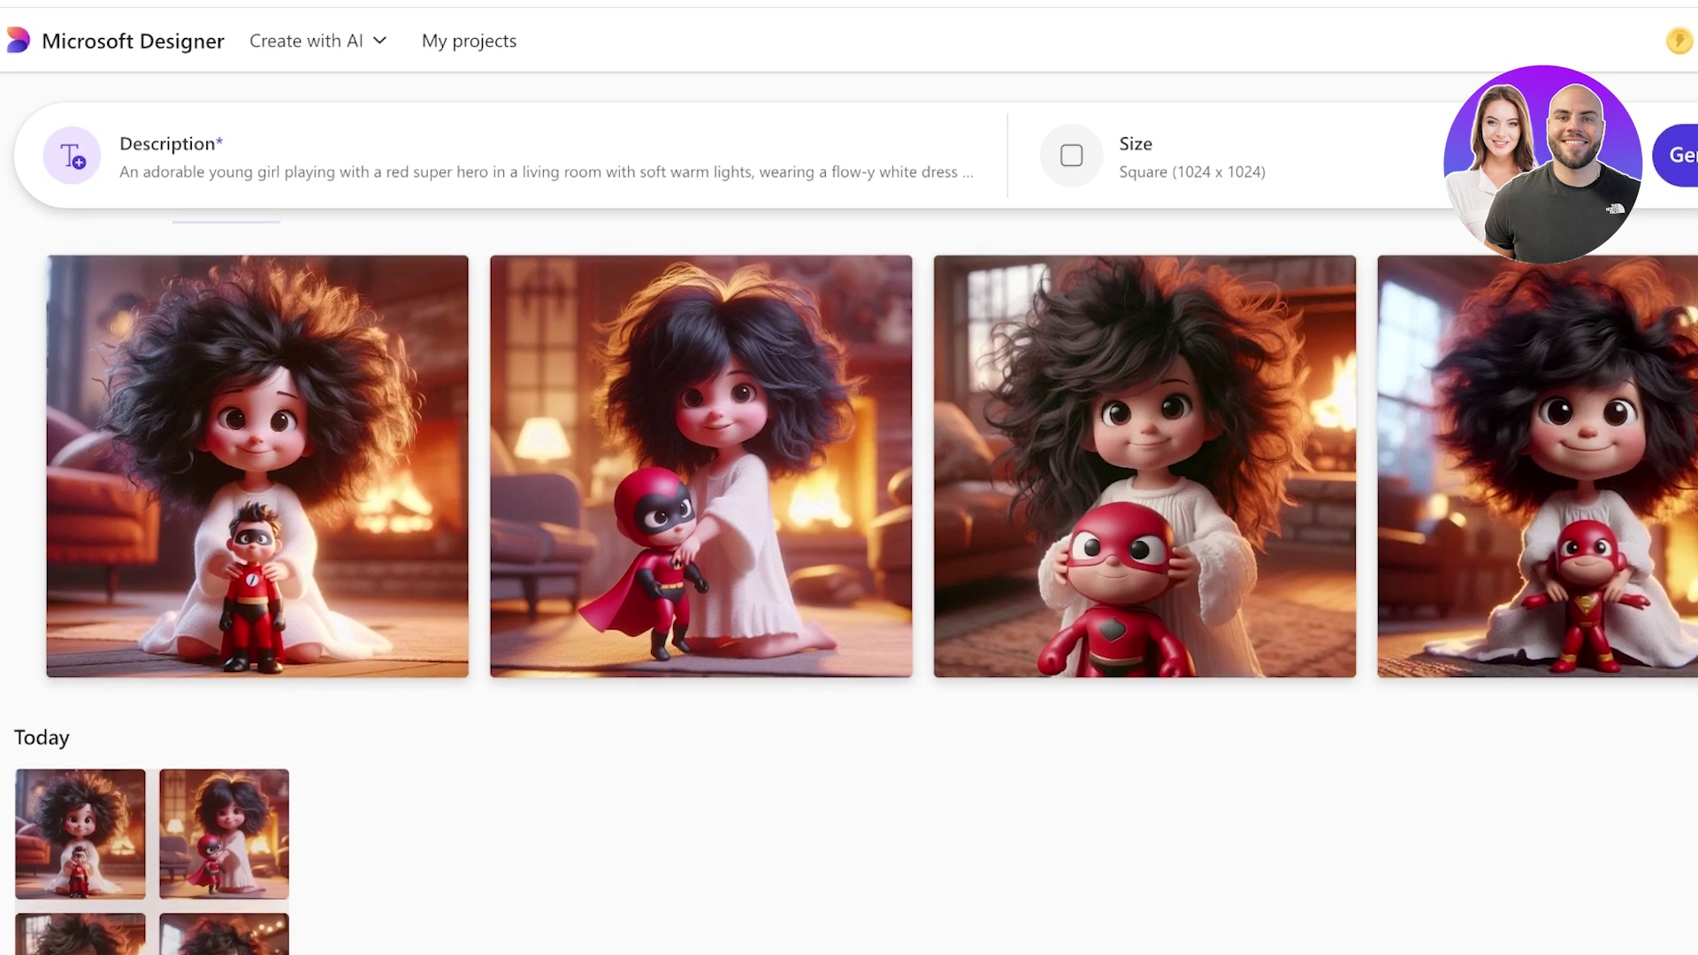
{"action": "scroll", "coordinate": [700, 495], "scroll_direction": "up", "scroll_amount": 1}
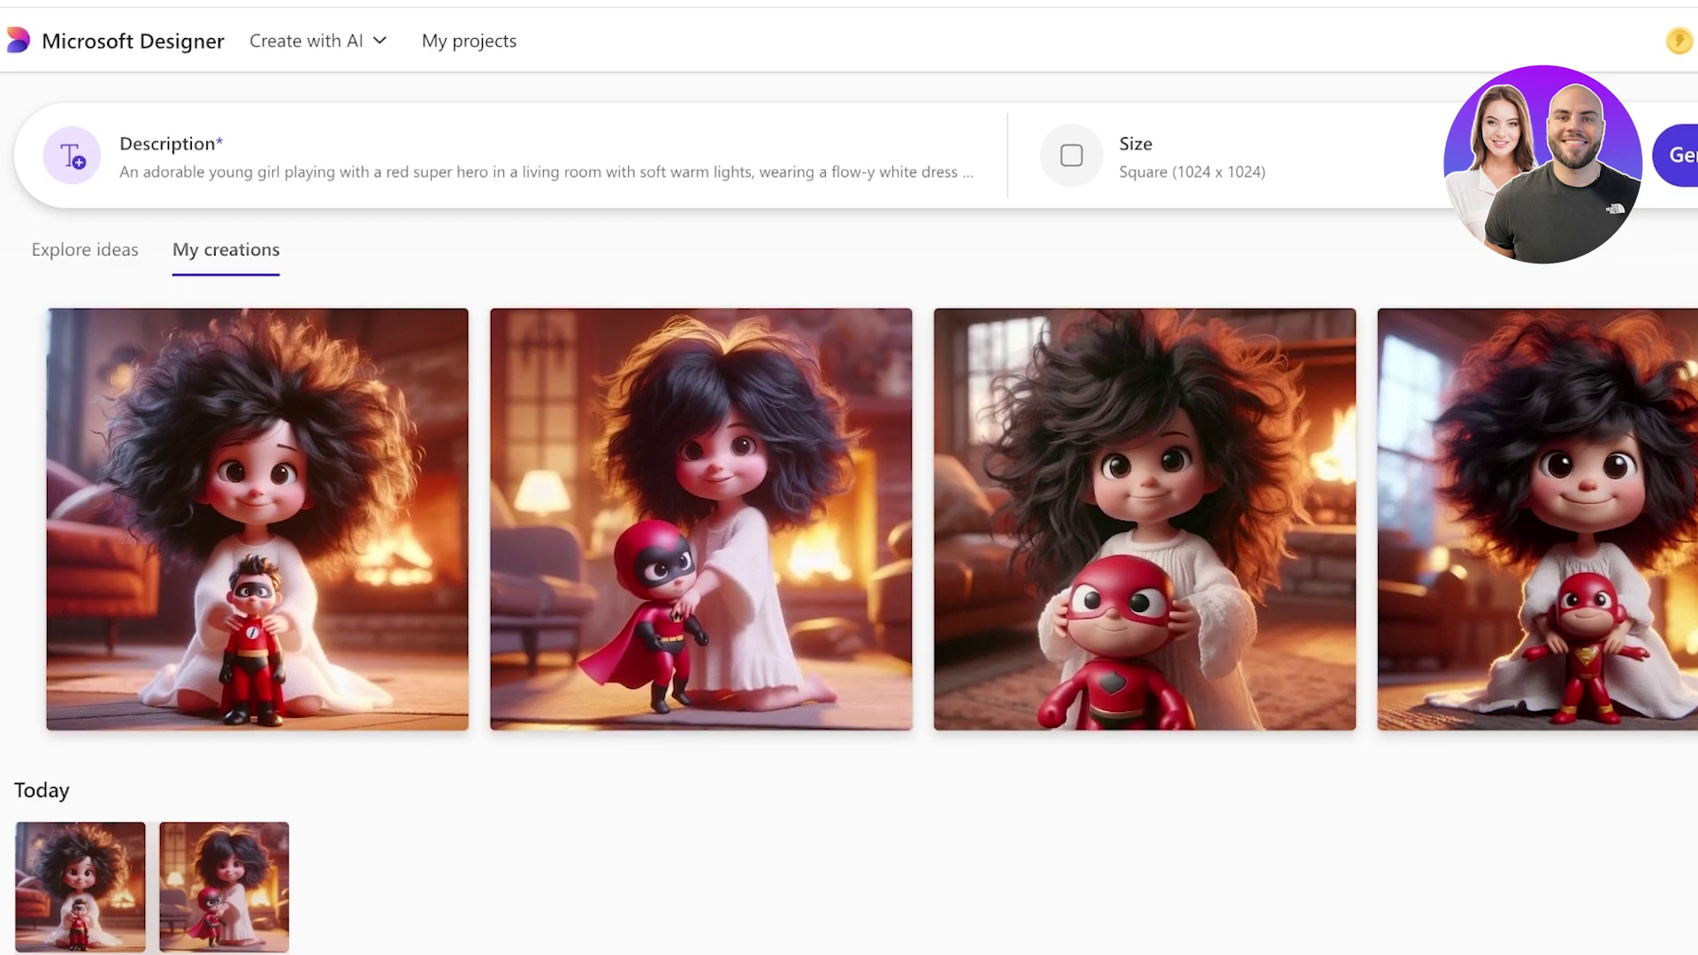
{"action": "scroll", "coordinate": [849, 531], "scroll_direction": "down", "scroll_amount": 3}
{"action": "scroll", "coordinate": [849, 530], "scroll_direction": "up", "scroll_amount": 5}
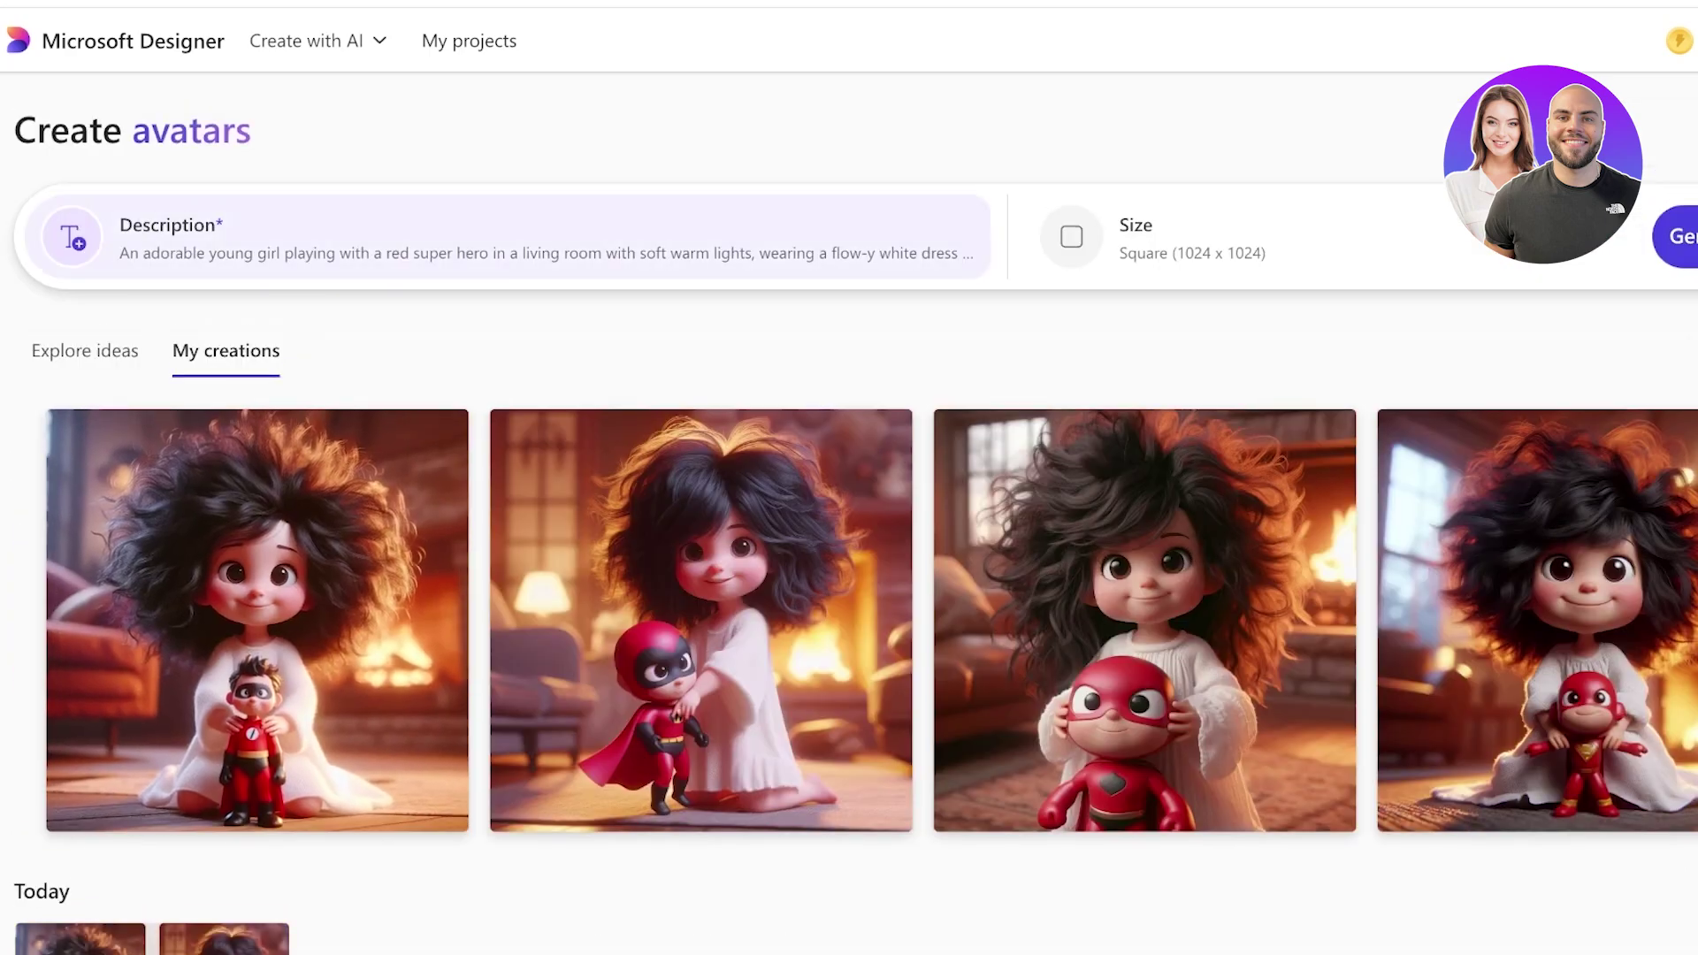
Open the first girl avatar and restyle it as Pixel art, accepting the AI notice.
{"action": "left_click", "coordinate": [257, 619]}
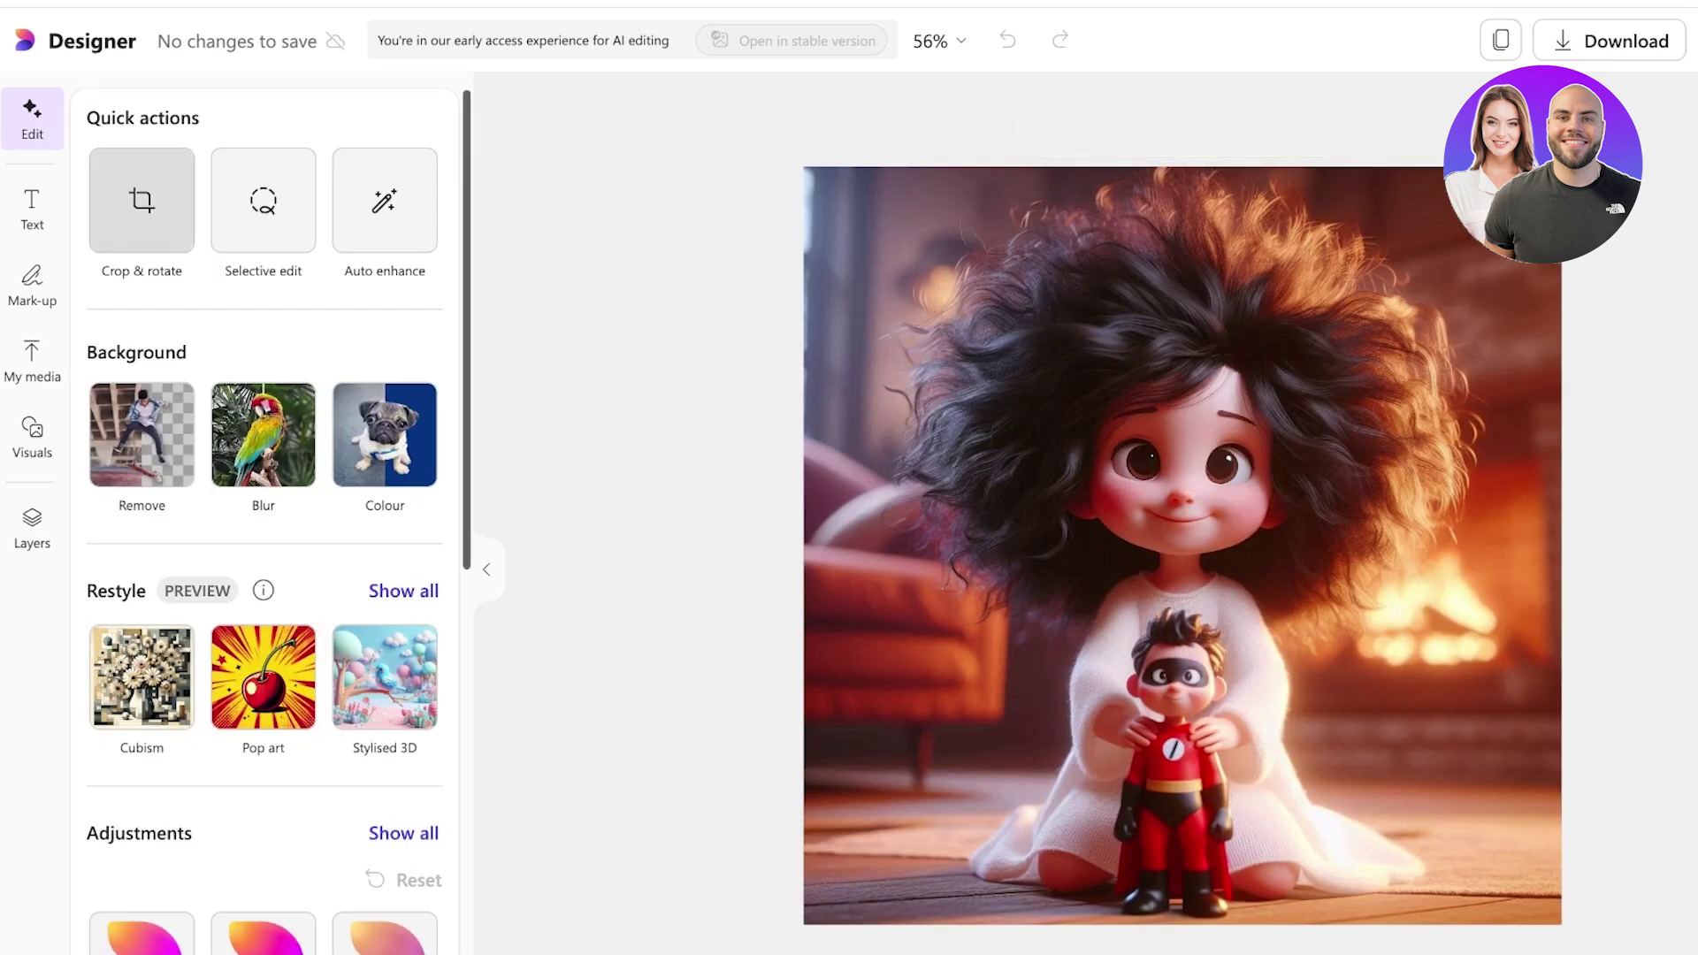
{"action": "scroll", "coordinate": [265, 531], "scroll_direction": "down", "scroll_amount": 4}
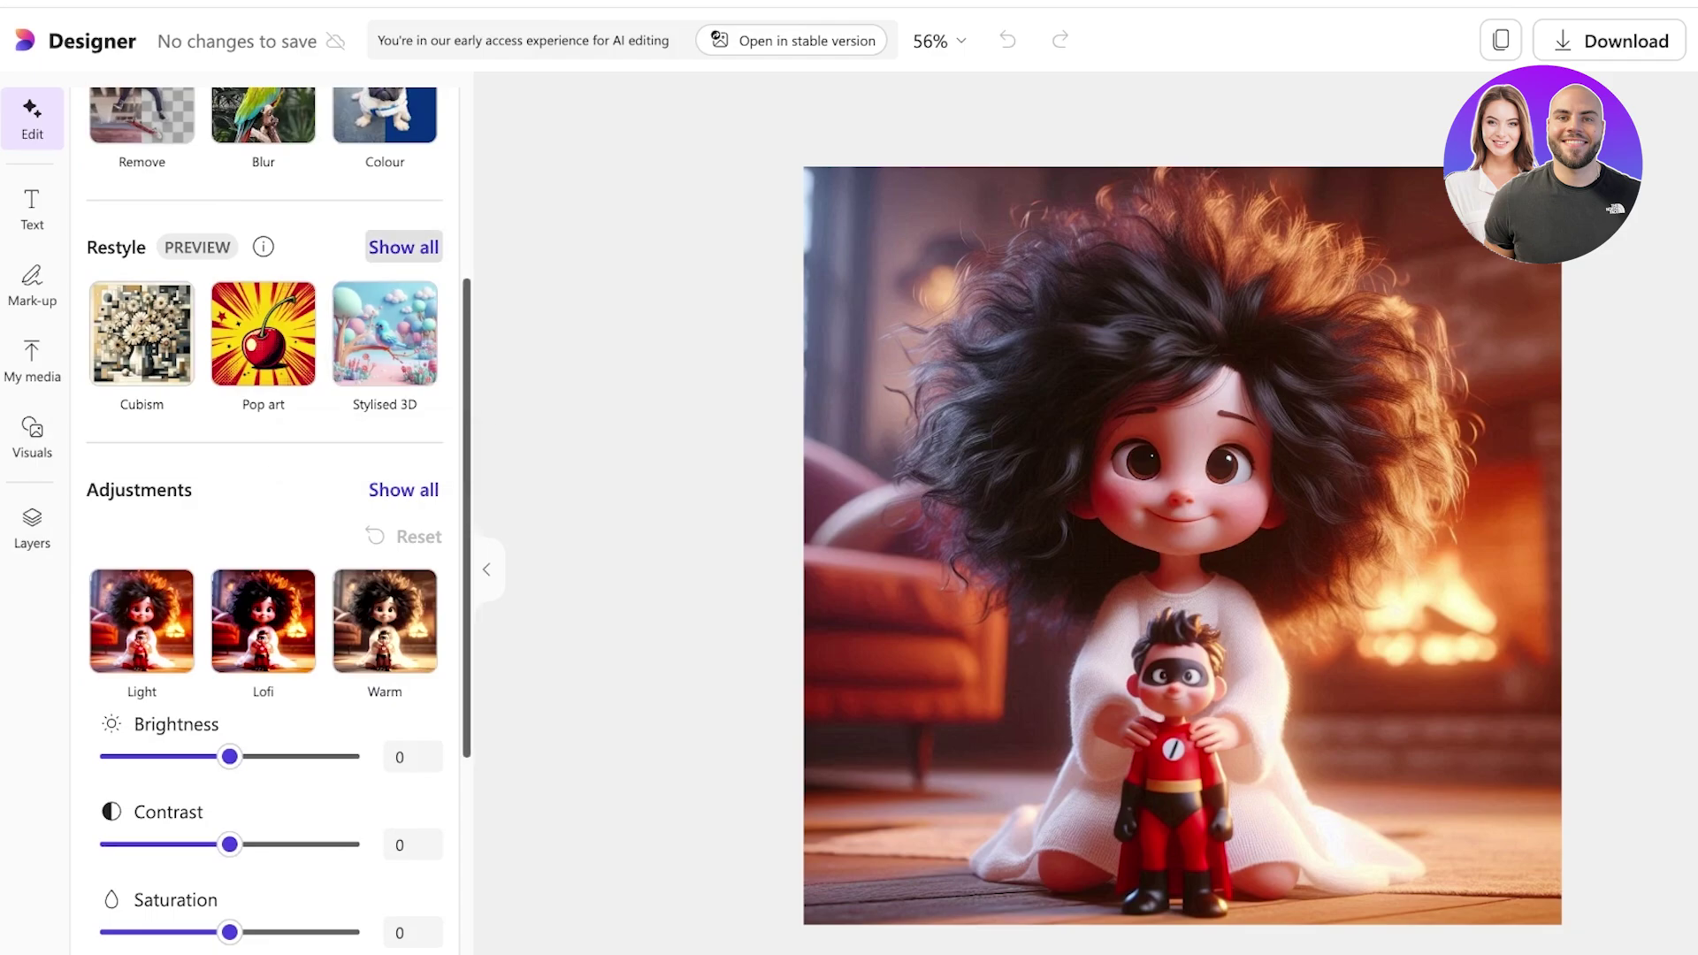
{"action": "left_click", "coordinate": [404, 246]}
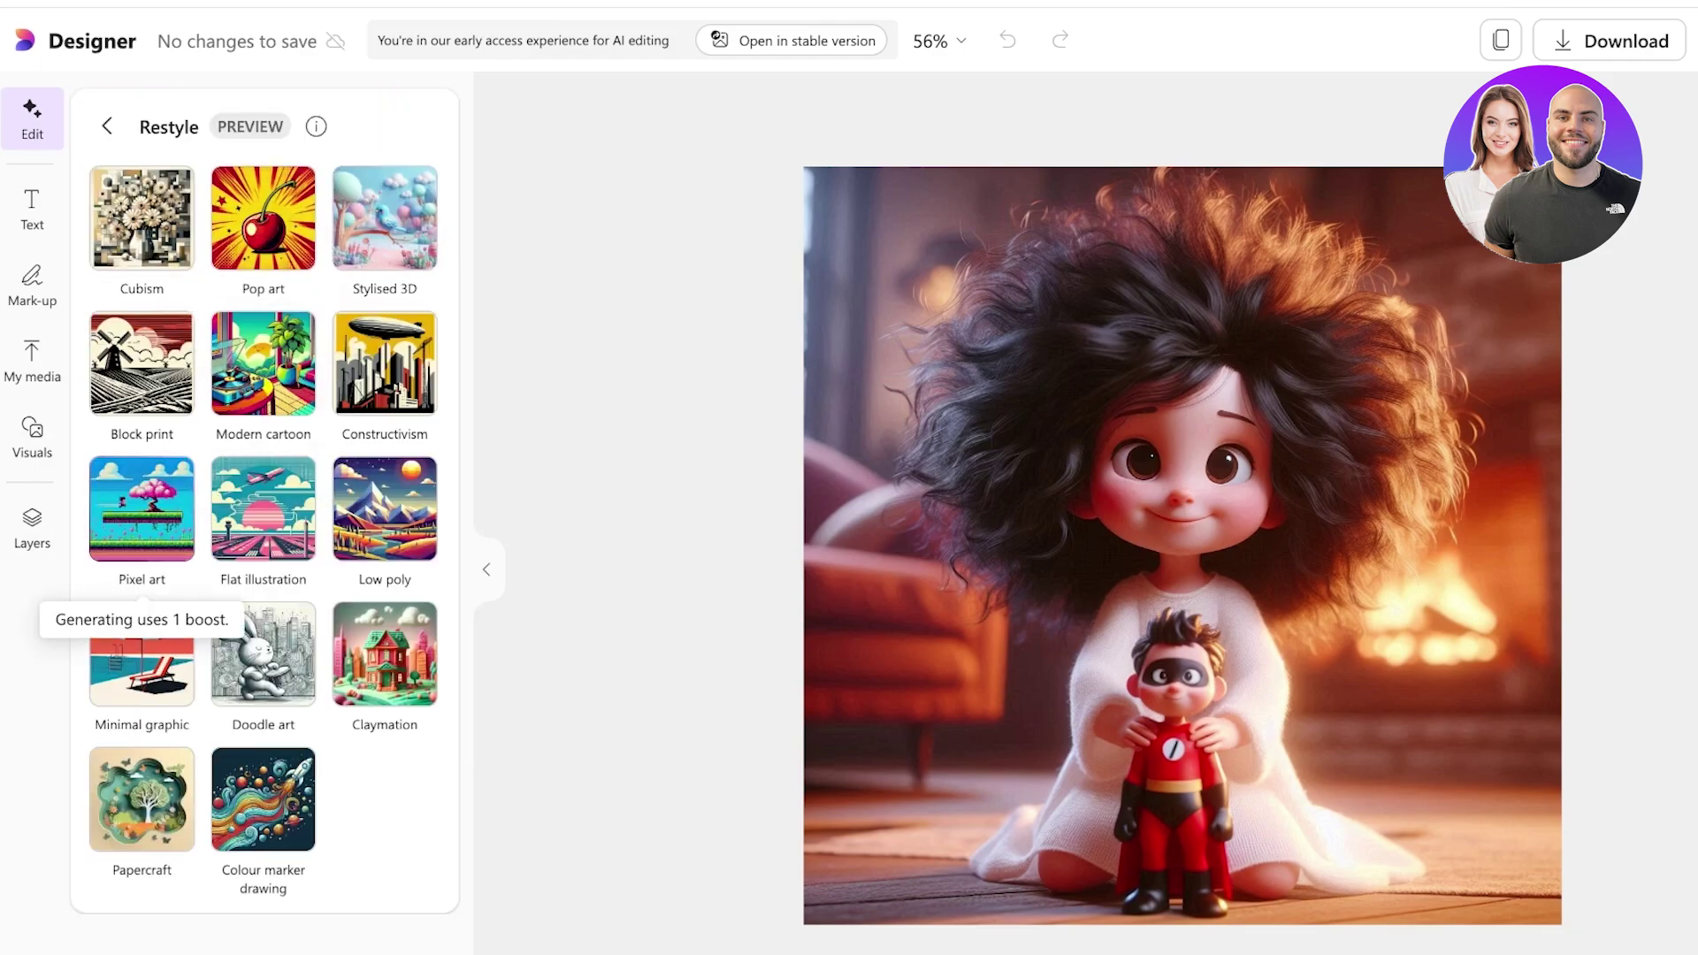
{"action": "left_click", "coordinate": [142, 508]}
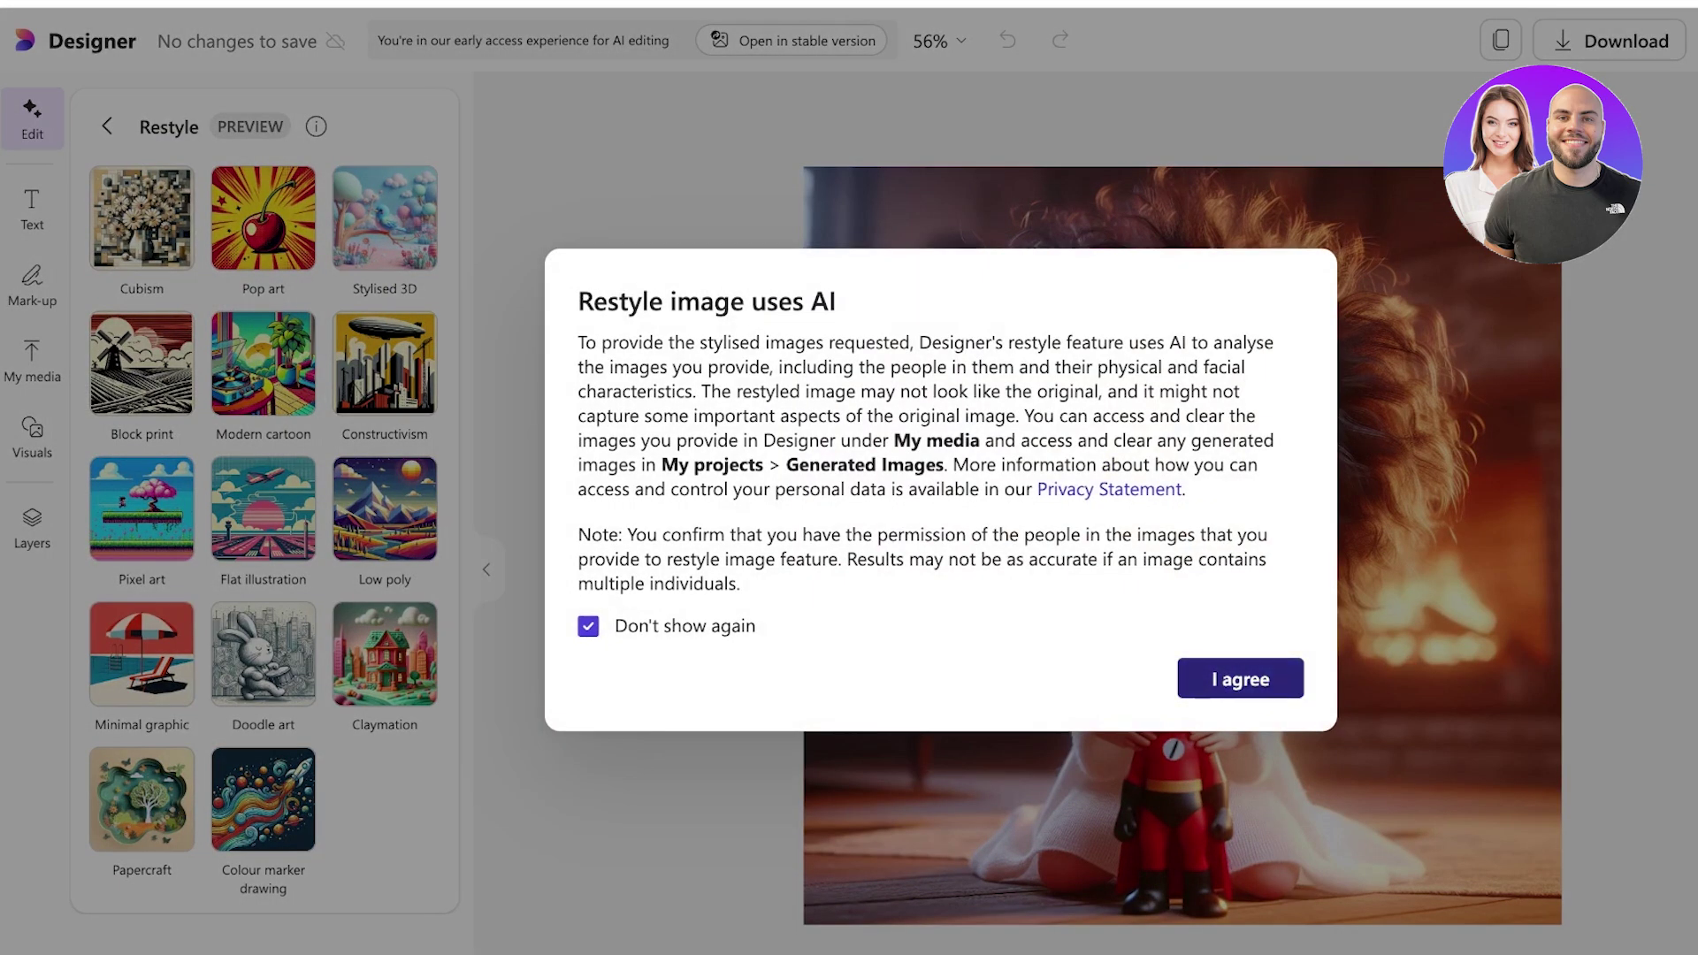
{"action": "left_click", "coordinate": [1240, 679]}
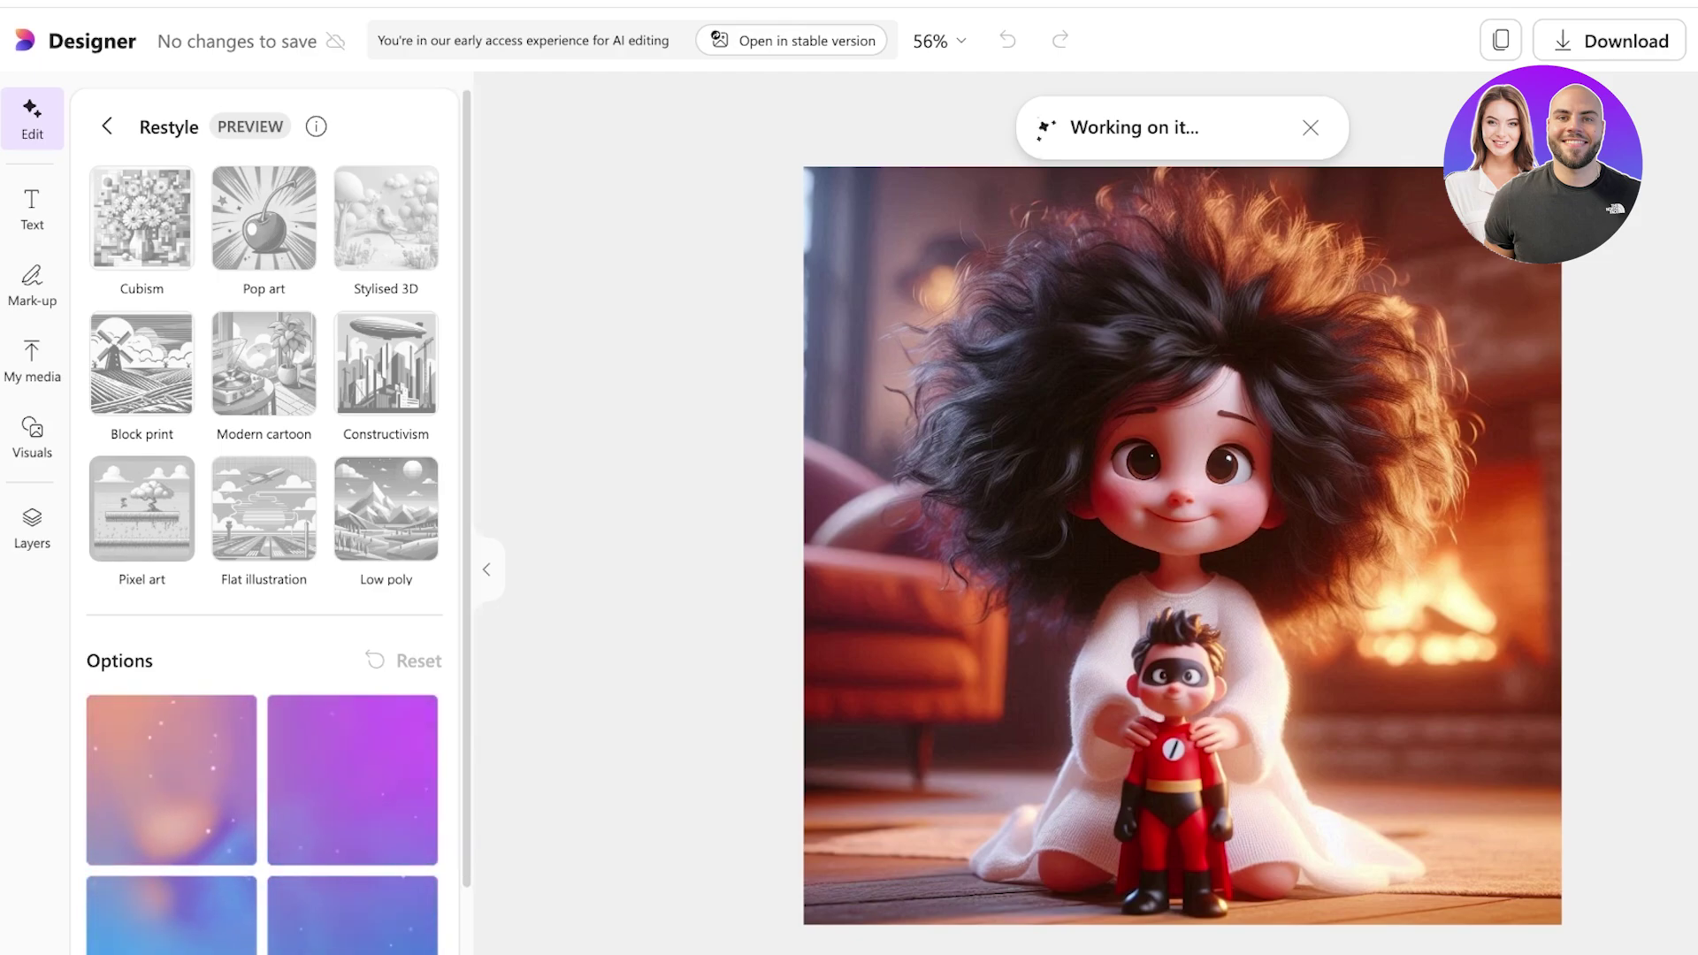
{"action": "scroll", "coordinate": [265, 521], "scroll_direction": "down", "scroll_amount": 1}
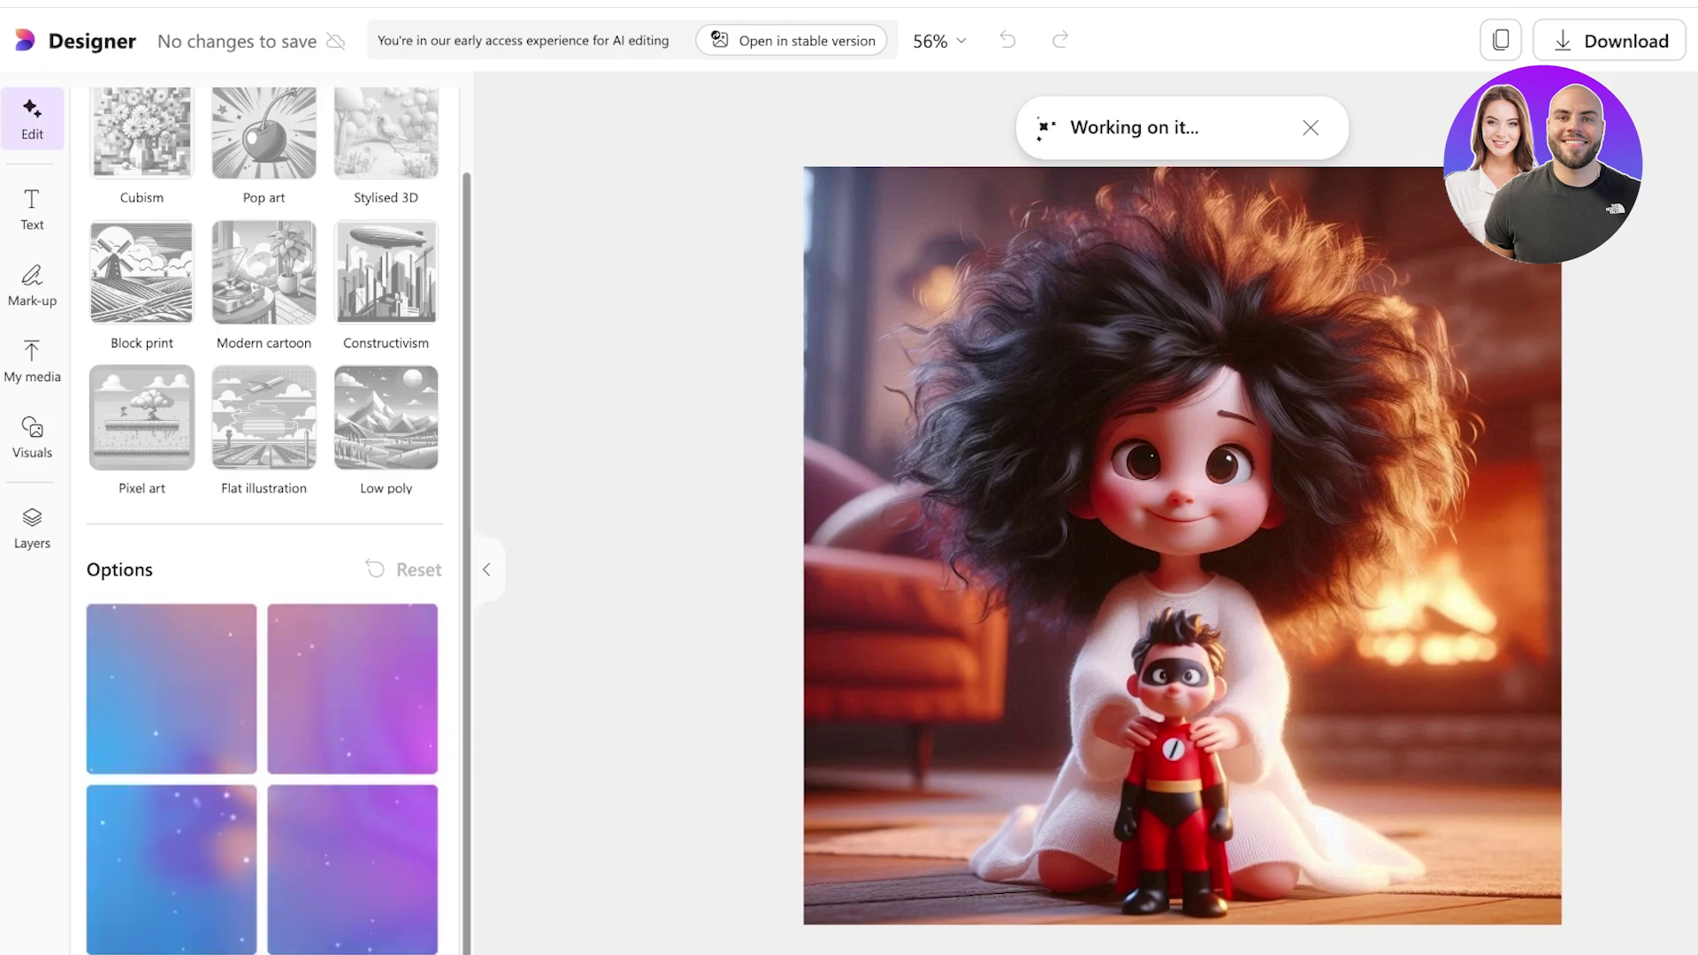
{"action": "scroll", "coordinate": [266, 522], "scroll_direction": "up", "scroll_amount": 2}
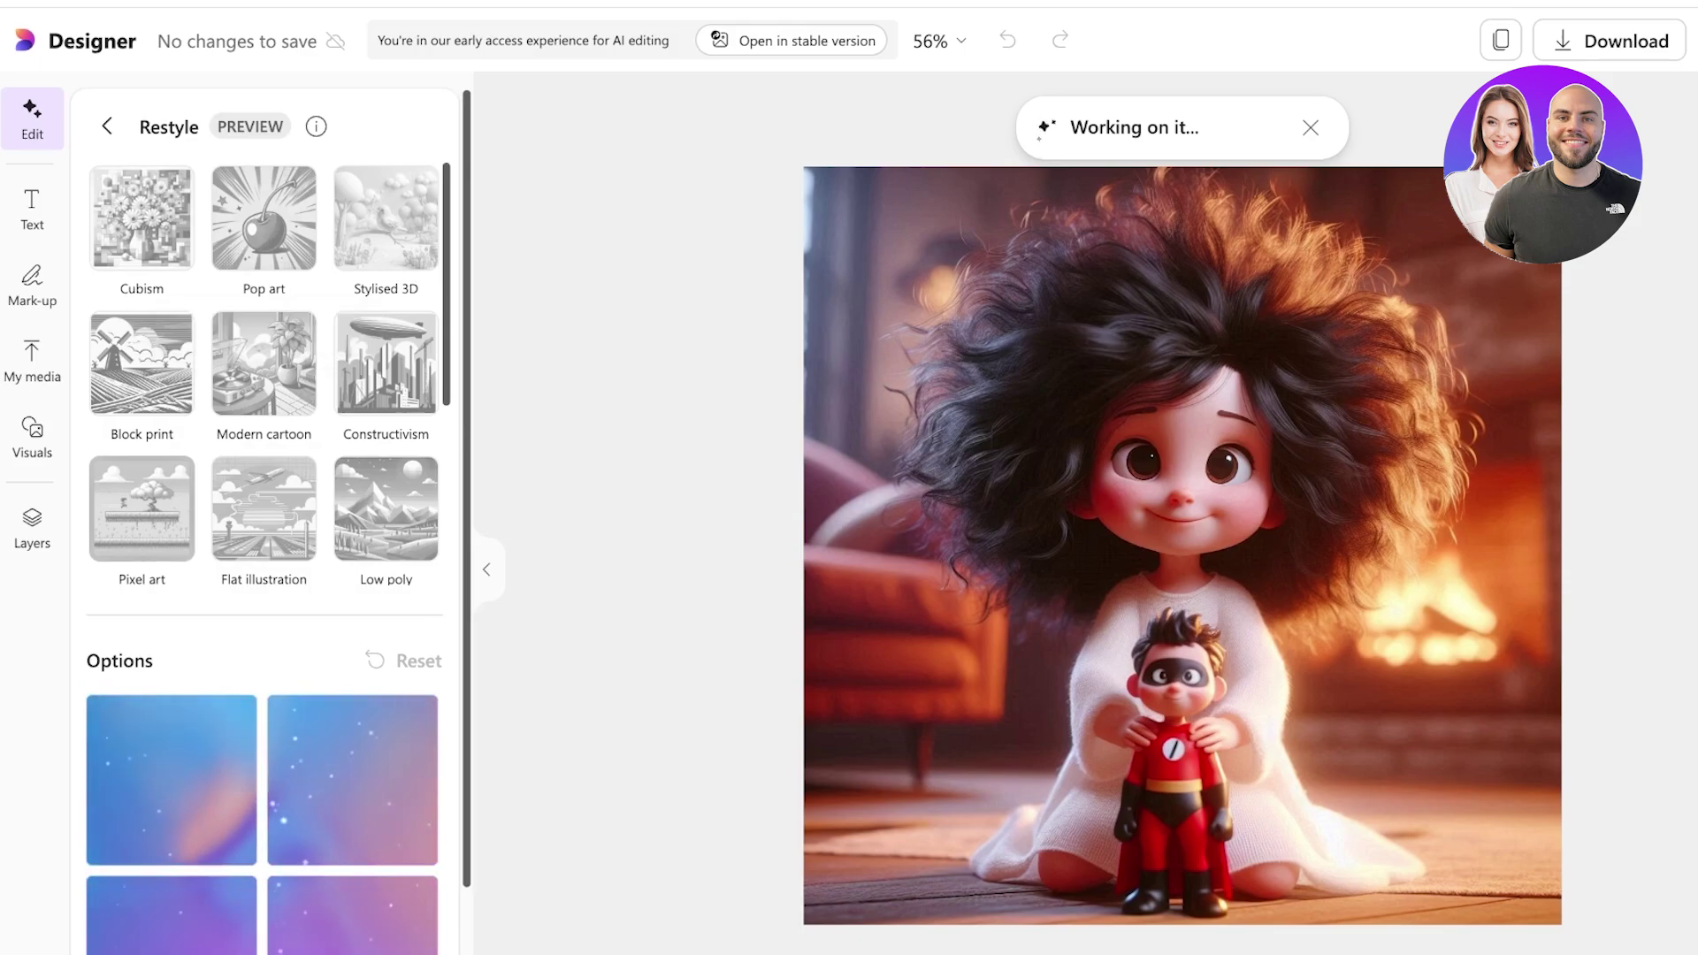
{"action": "scroll", "coordinate": [265, 619], "scroll_direction": "down", "scroll_amount": 5}
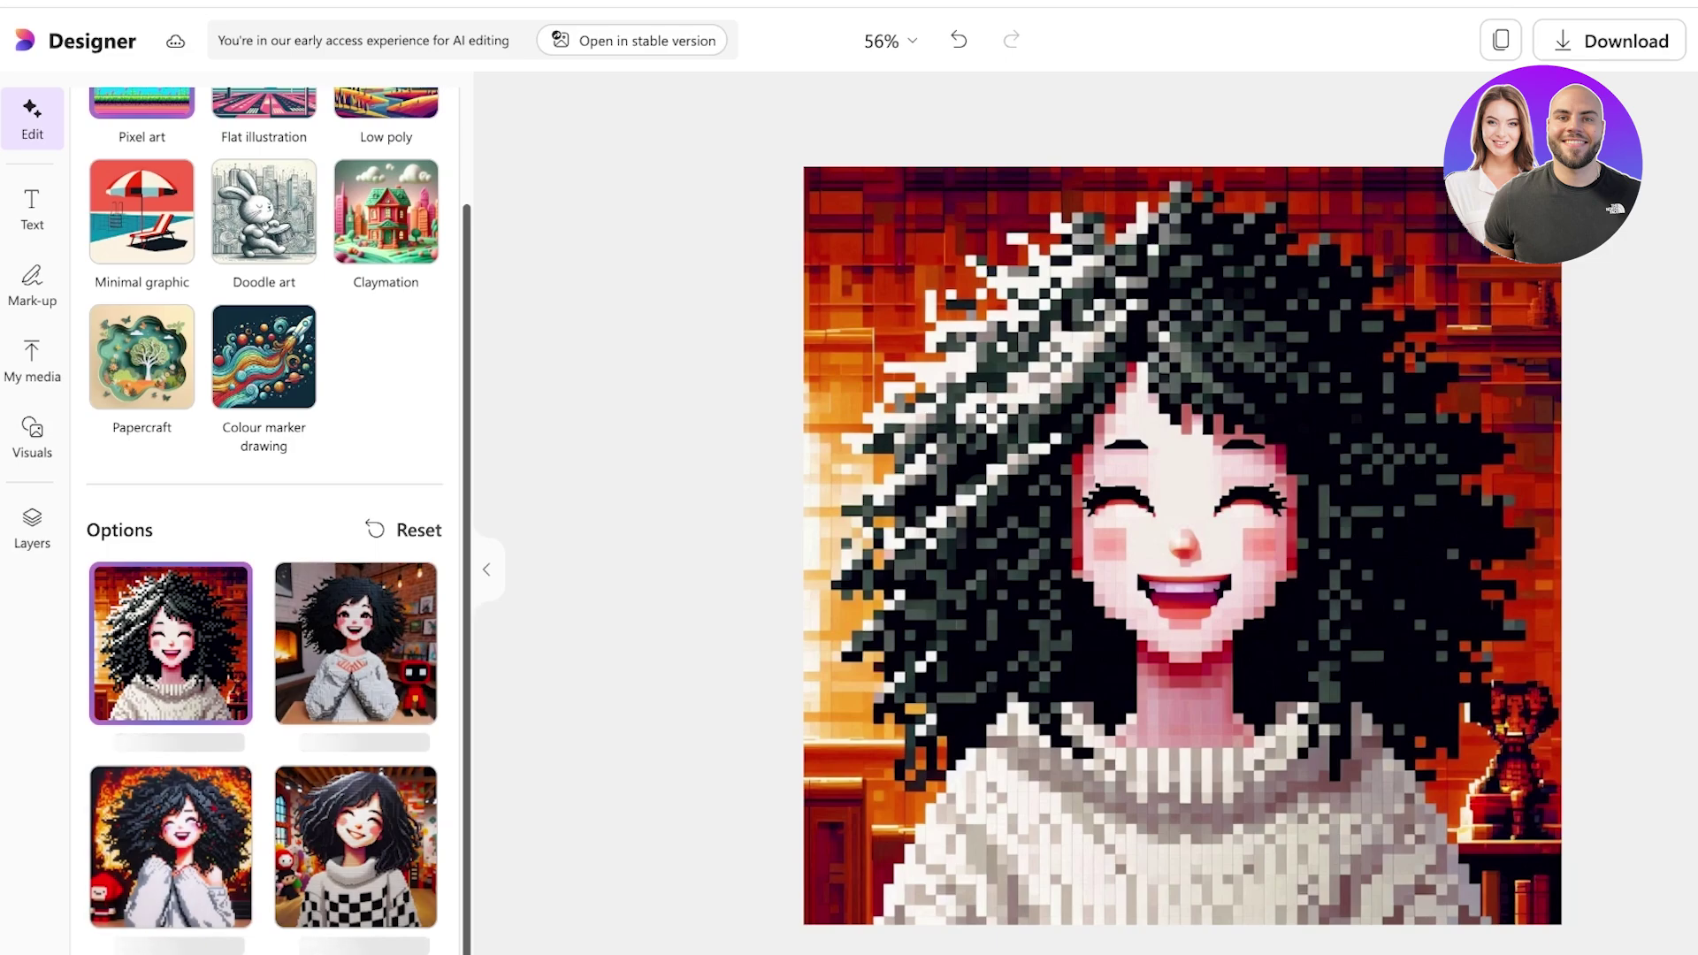
Return to the main editing options and undo the Pixel art restyle on the avatar.
{"action": "scroll", "coordinate": [265, 265], "scroll_direction": "up", "scroll_amount": 3}
{"action": "scroll", "coordinate": [265, 266], "scroll_direction": "down", "scroll_amount": 1}
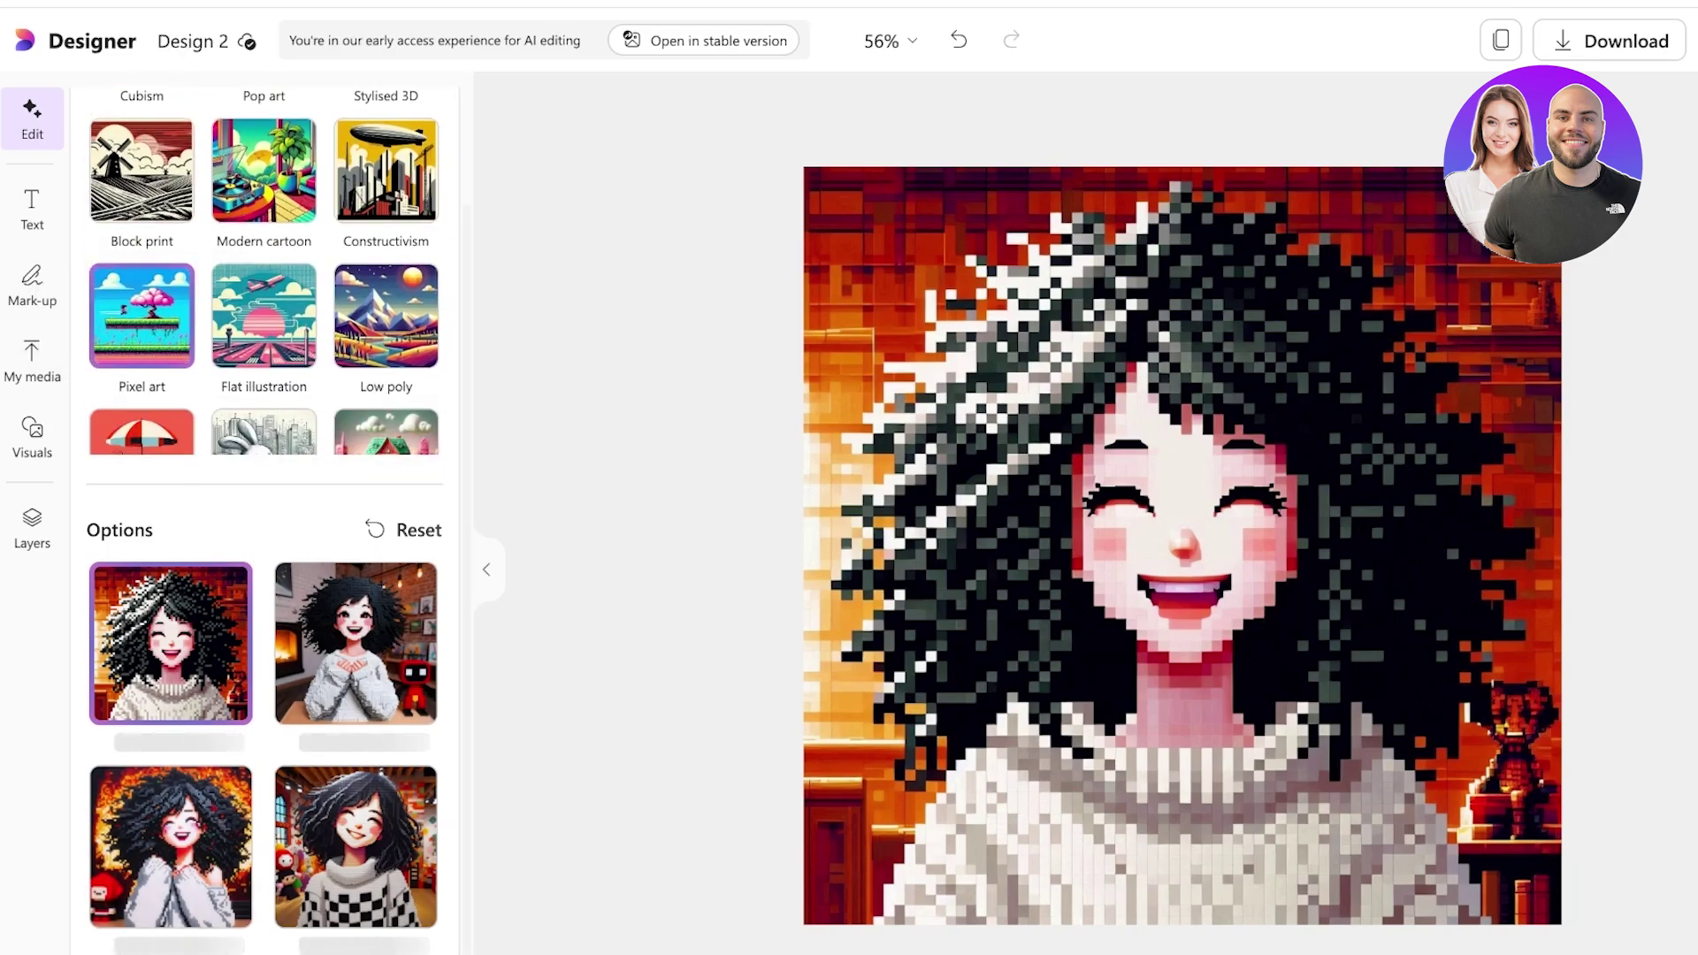
{"action": "scroll", "coordinate": [265, 442], "scroll_direction": "up", "scroll_amount": 2}
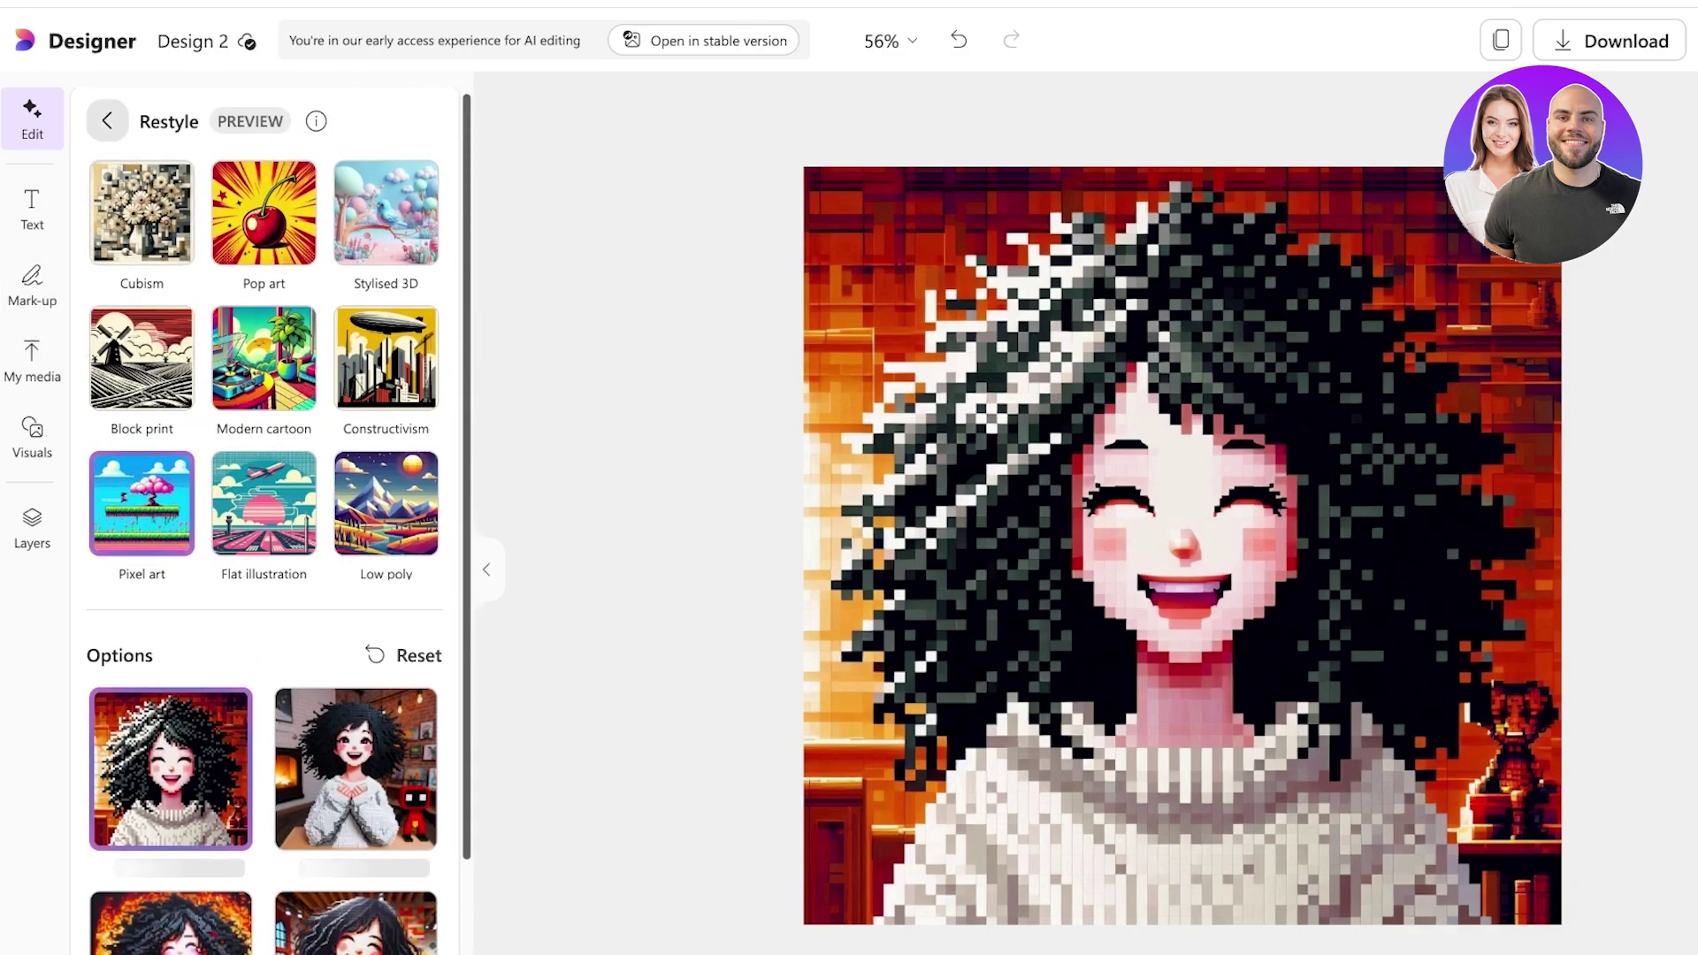
{"action": "left_click", "coordinate": [107, 121]}
{"action": "scroll", "coordinate": [265, 442], "scroll_direction": "down", "scroll_amount": 1}
{"action": "scroll", "coordinate": [265, 530], "scroll_direction": "down", "scroll_amount": 5}
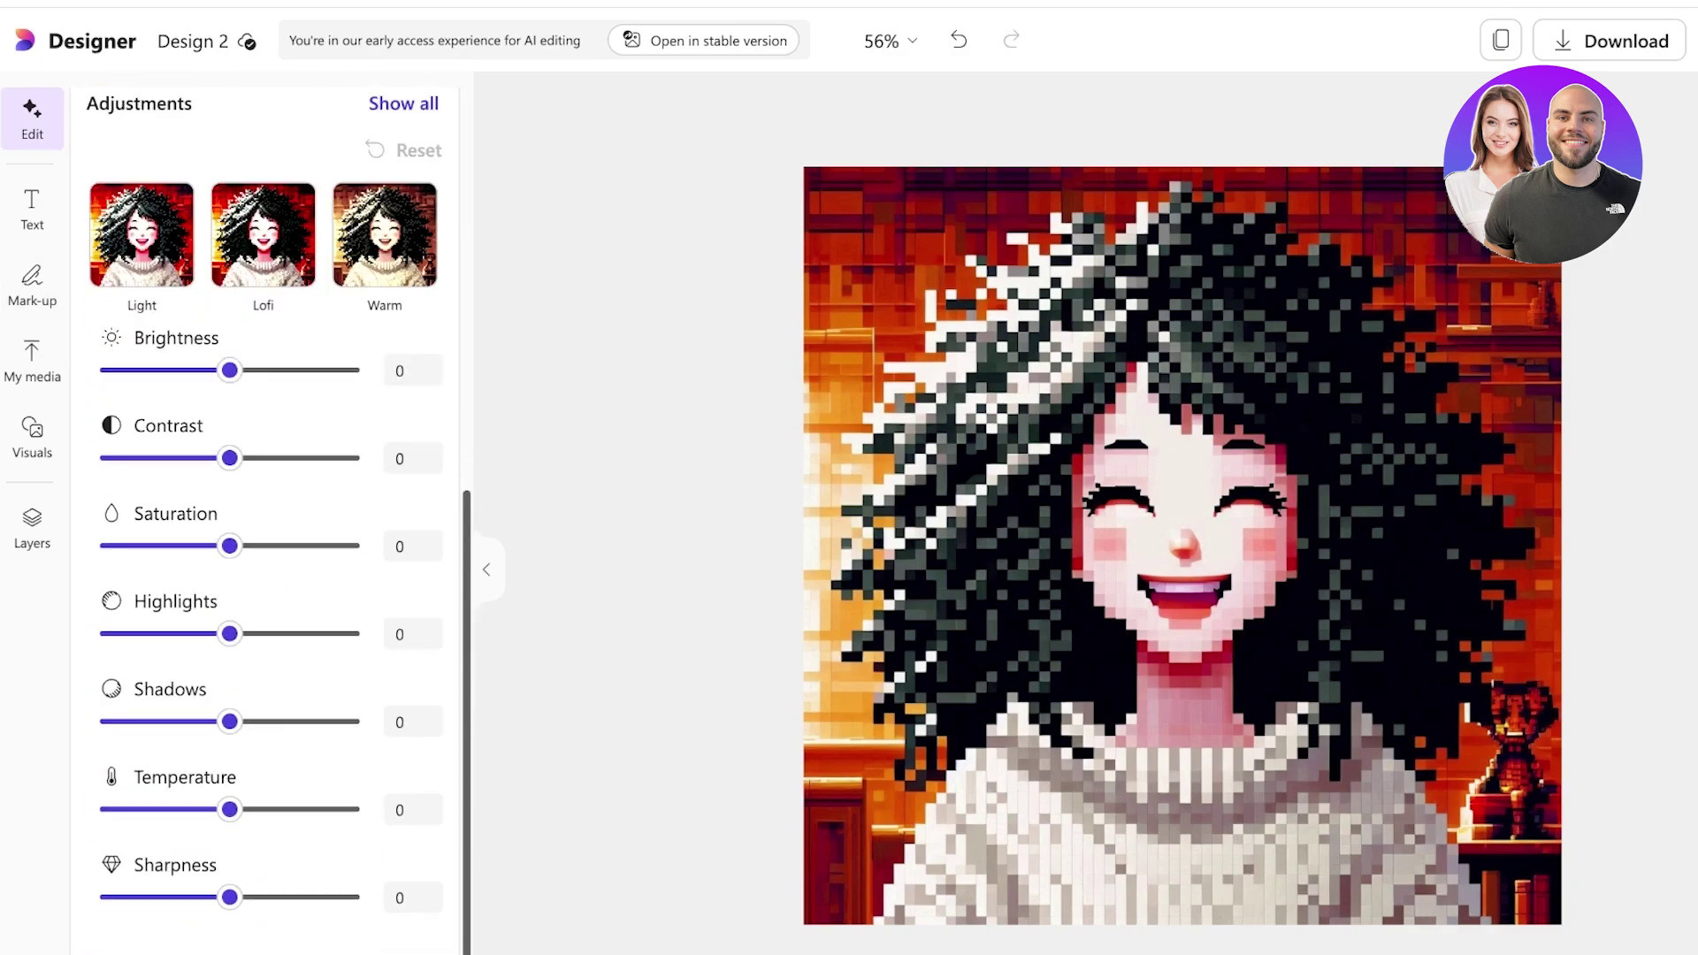
{"action": "left_click", "coordinate": [958, 40]}
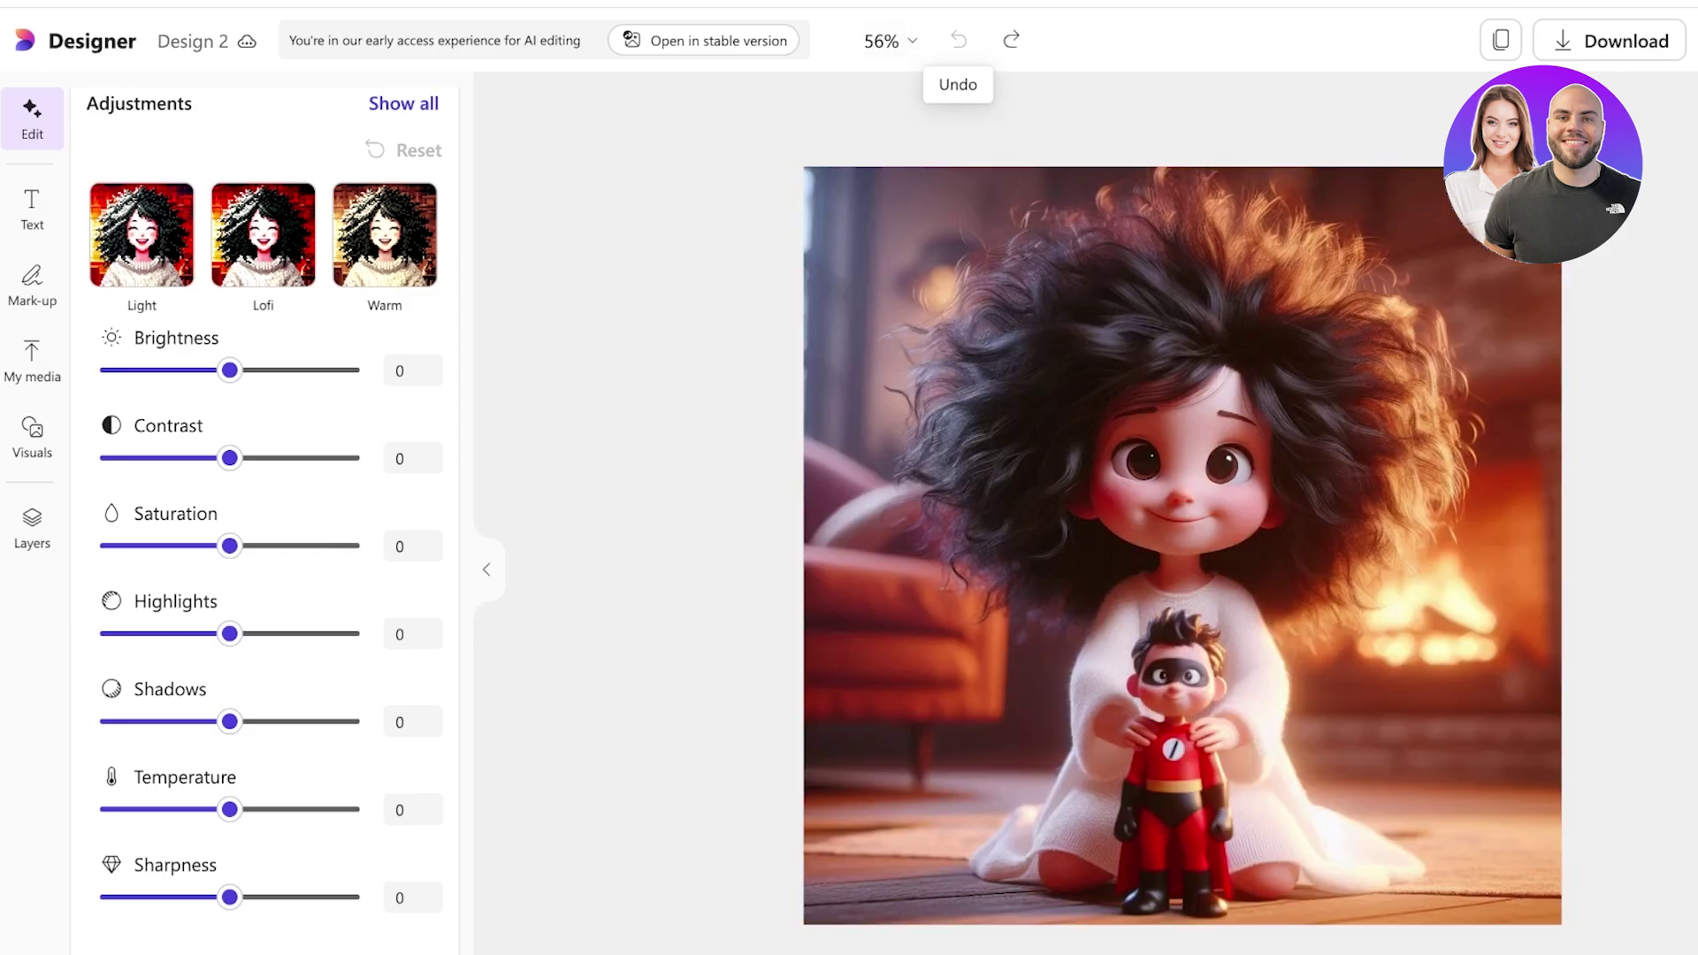
Browse the Text, Mark-up, My media and Visuals panels, scrolling through the visuals.
{"action": "scroll", "coordinate": [265, 530], "scroll_direction": "up", "scroll_amount": 7}
{"action": "left_click", "coordinate": [32, 208]}
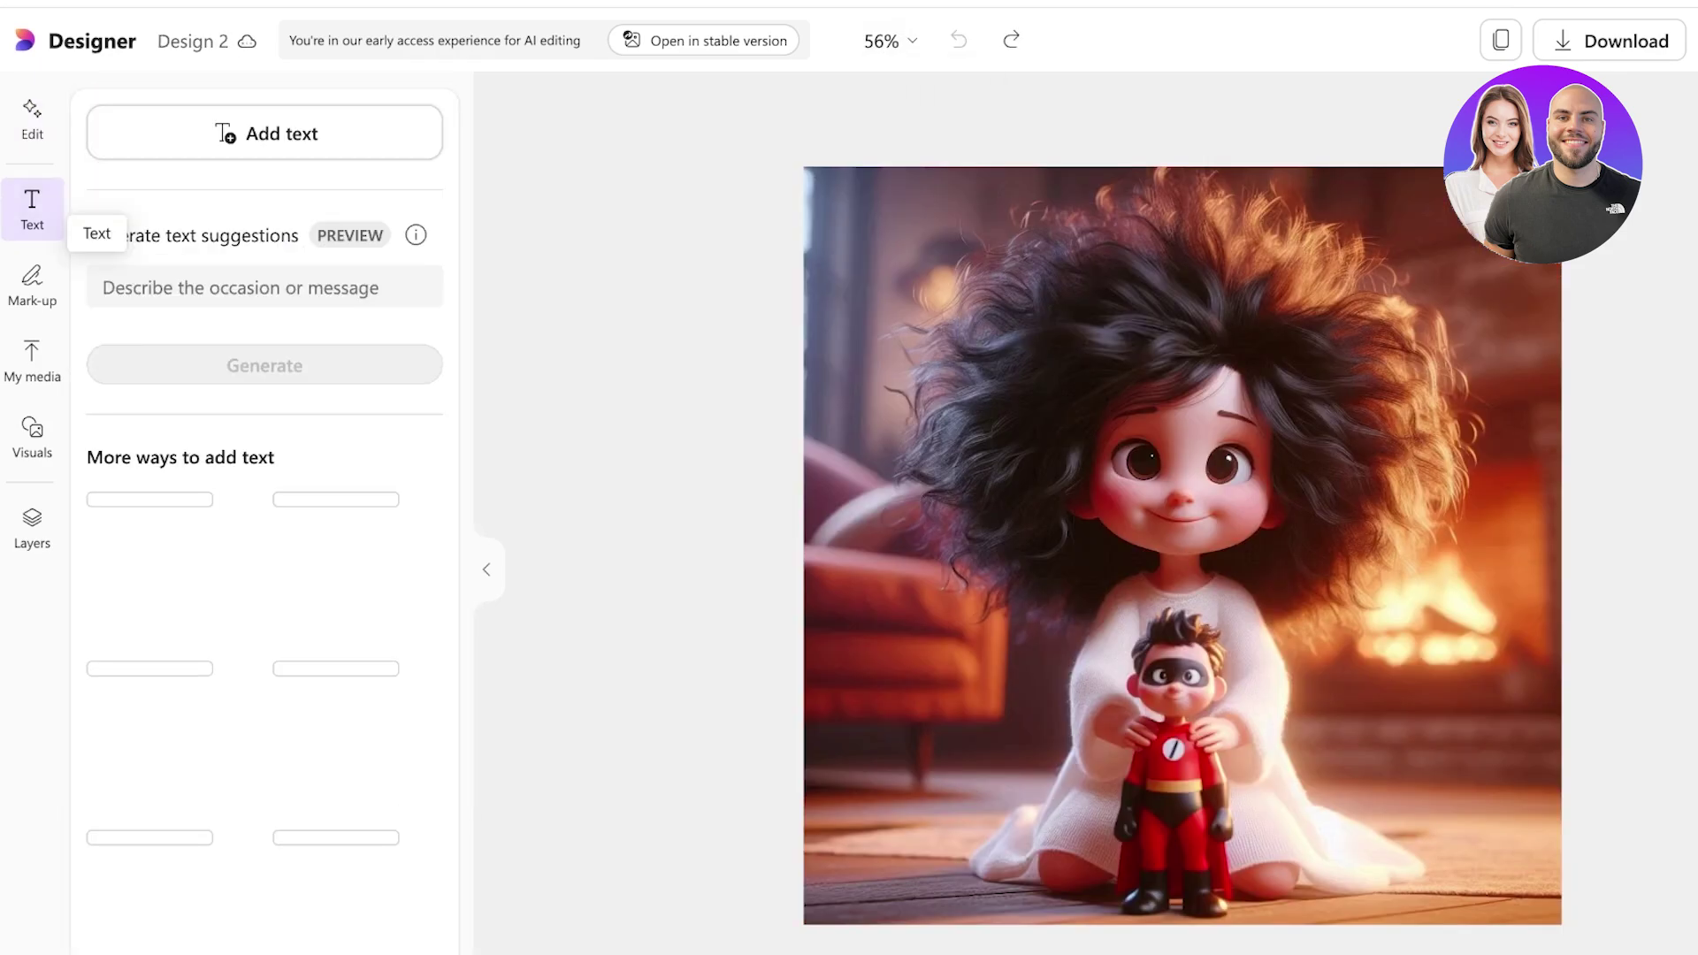
{"action": "left_click", "coordinate": [32, 285]}
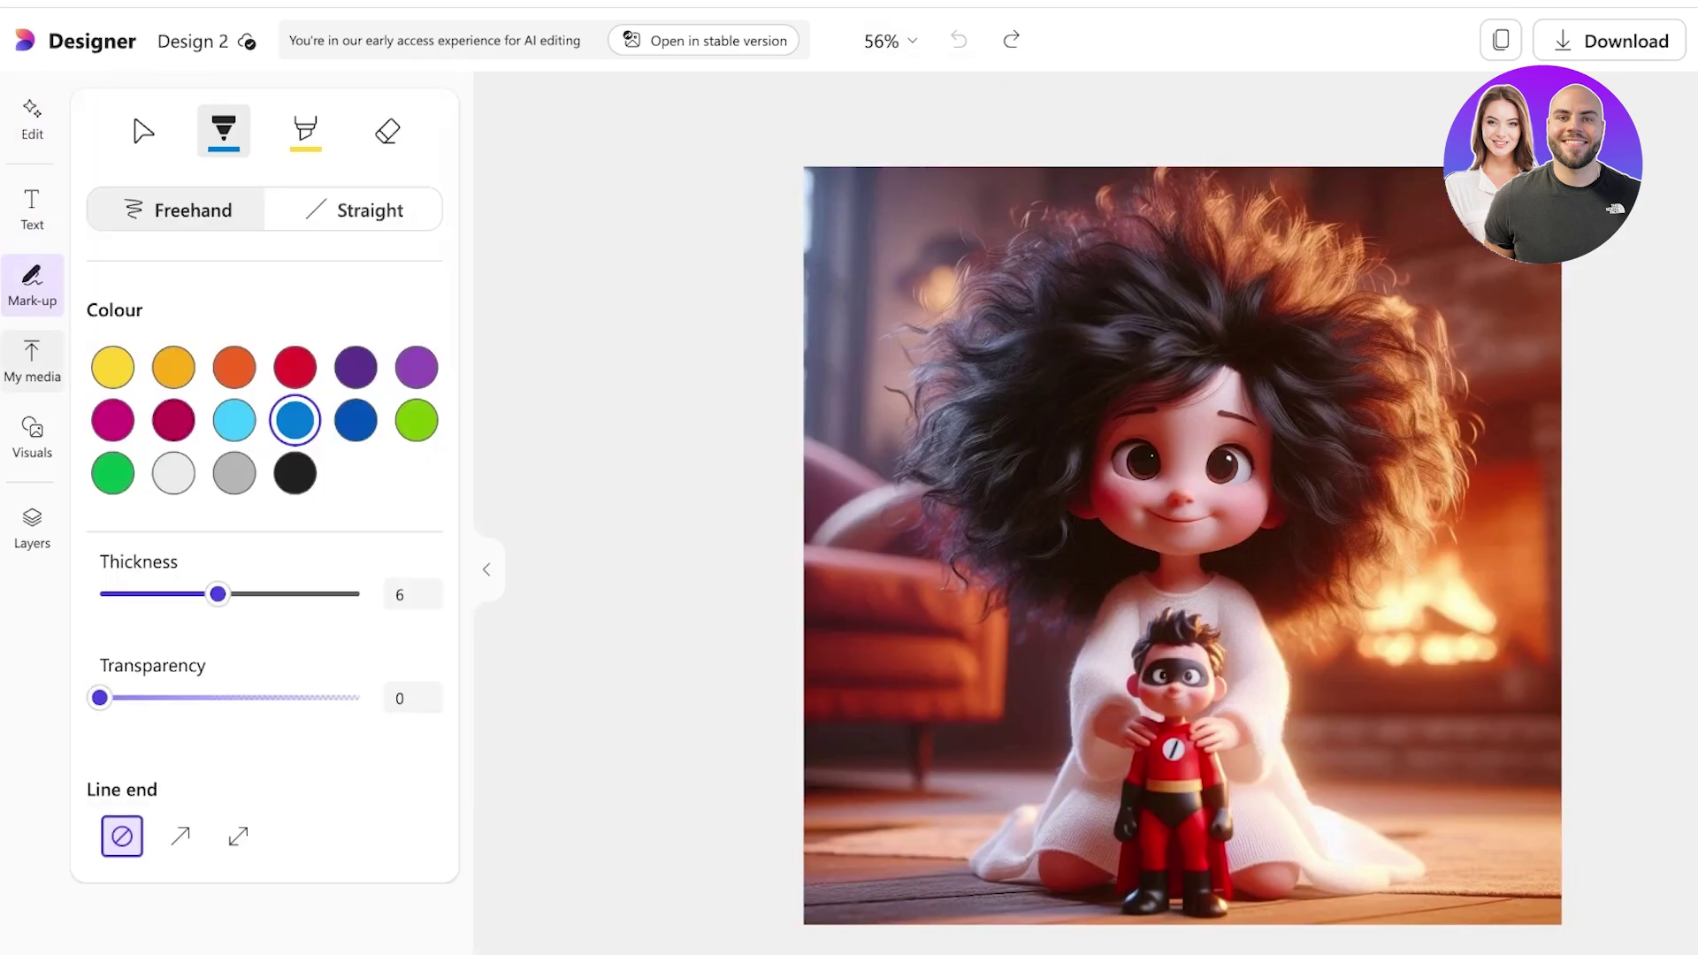
{"action": "left_click", "coordinate": [32, 361]}
{"action": "left_click", "coordinate": [32, 436]}
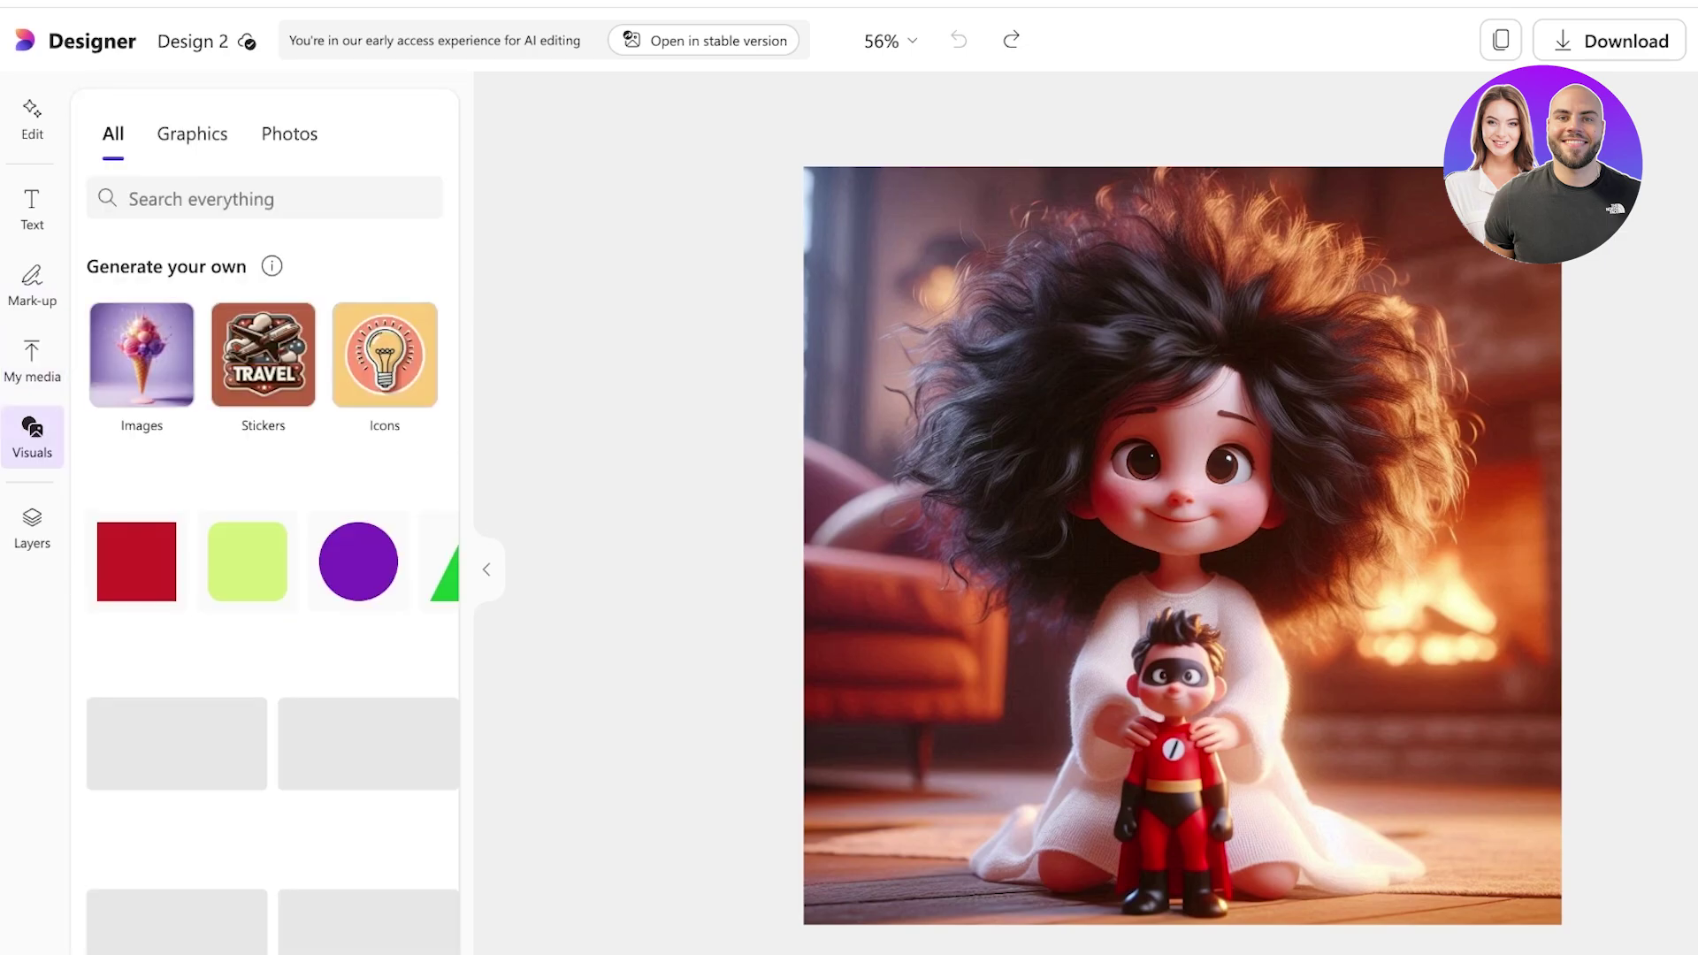
{"action": "scroll", "coordinate": [265, 566], "scroll_direction": "down", "scroll_amount": 5}
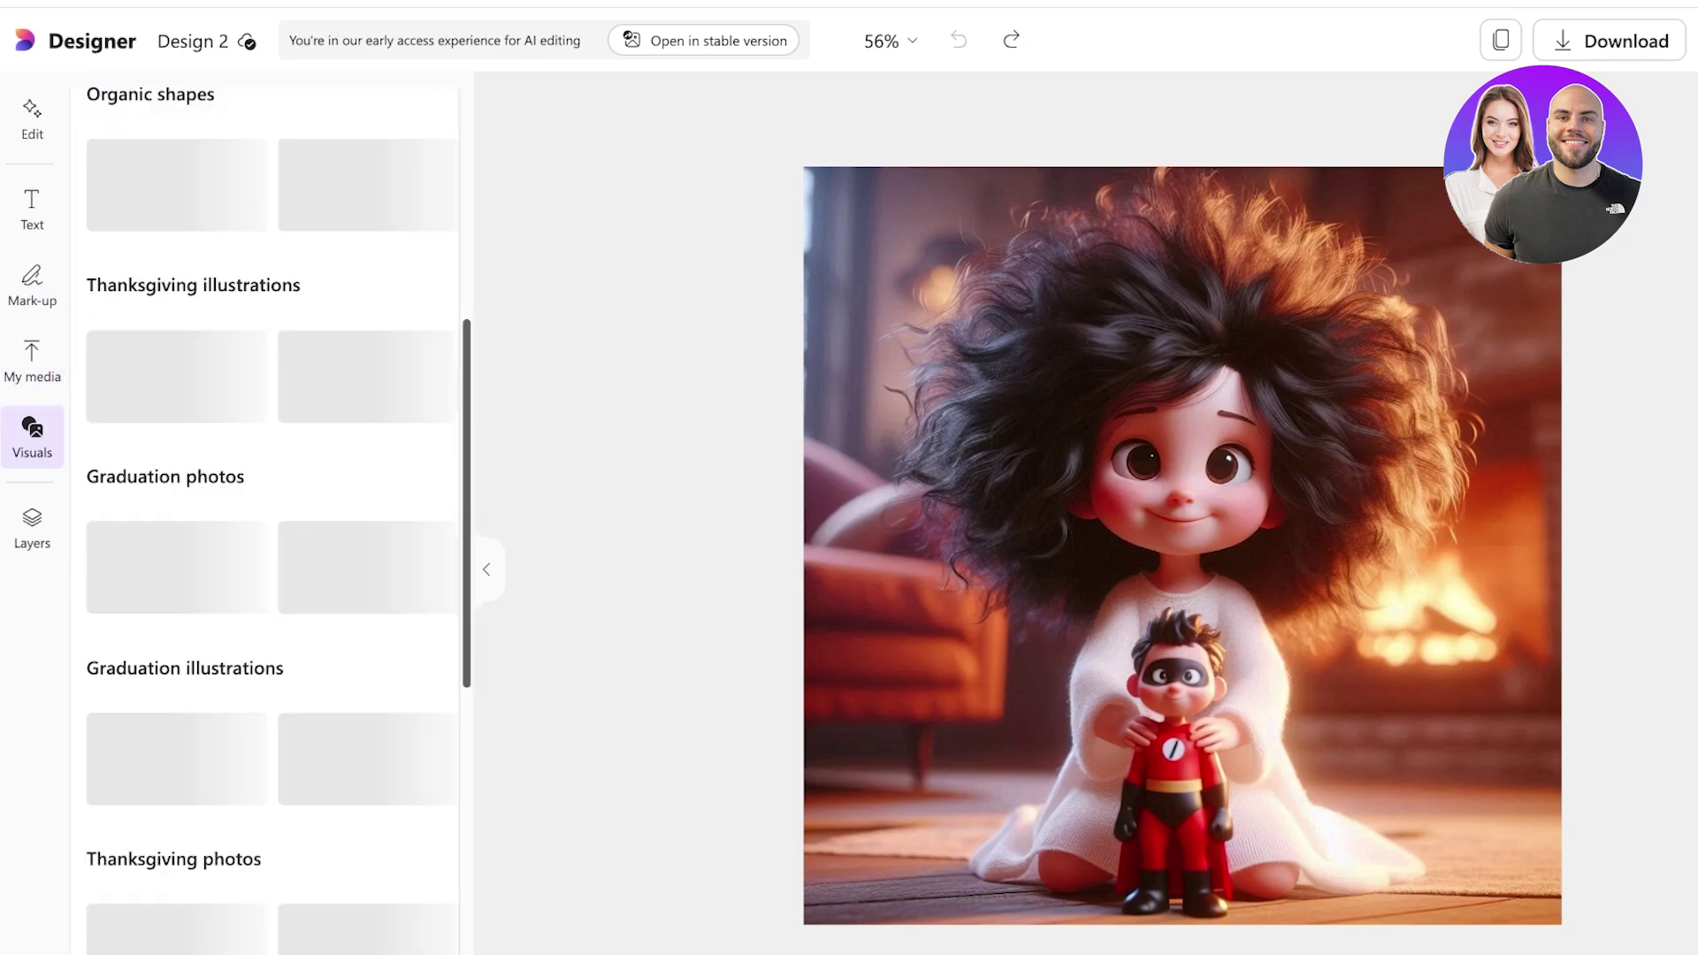
{"action": "scroll", "coordinate": [265, 566], "scroll_direction": "up", "scroll_amount": 5}
{"action": "scroll", "coordinate": [265, 549], "scroll_direction": "down", "scroll_amount": 9}
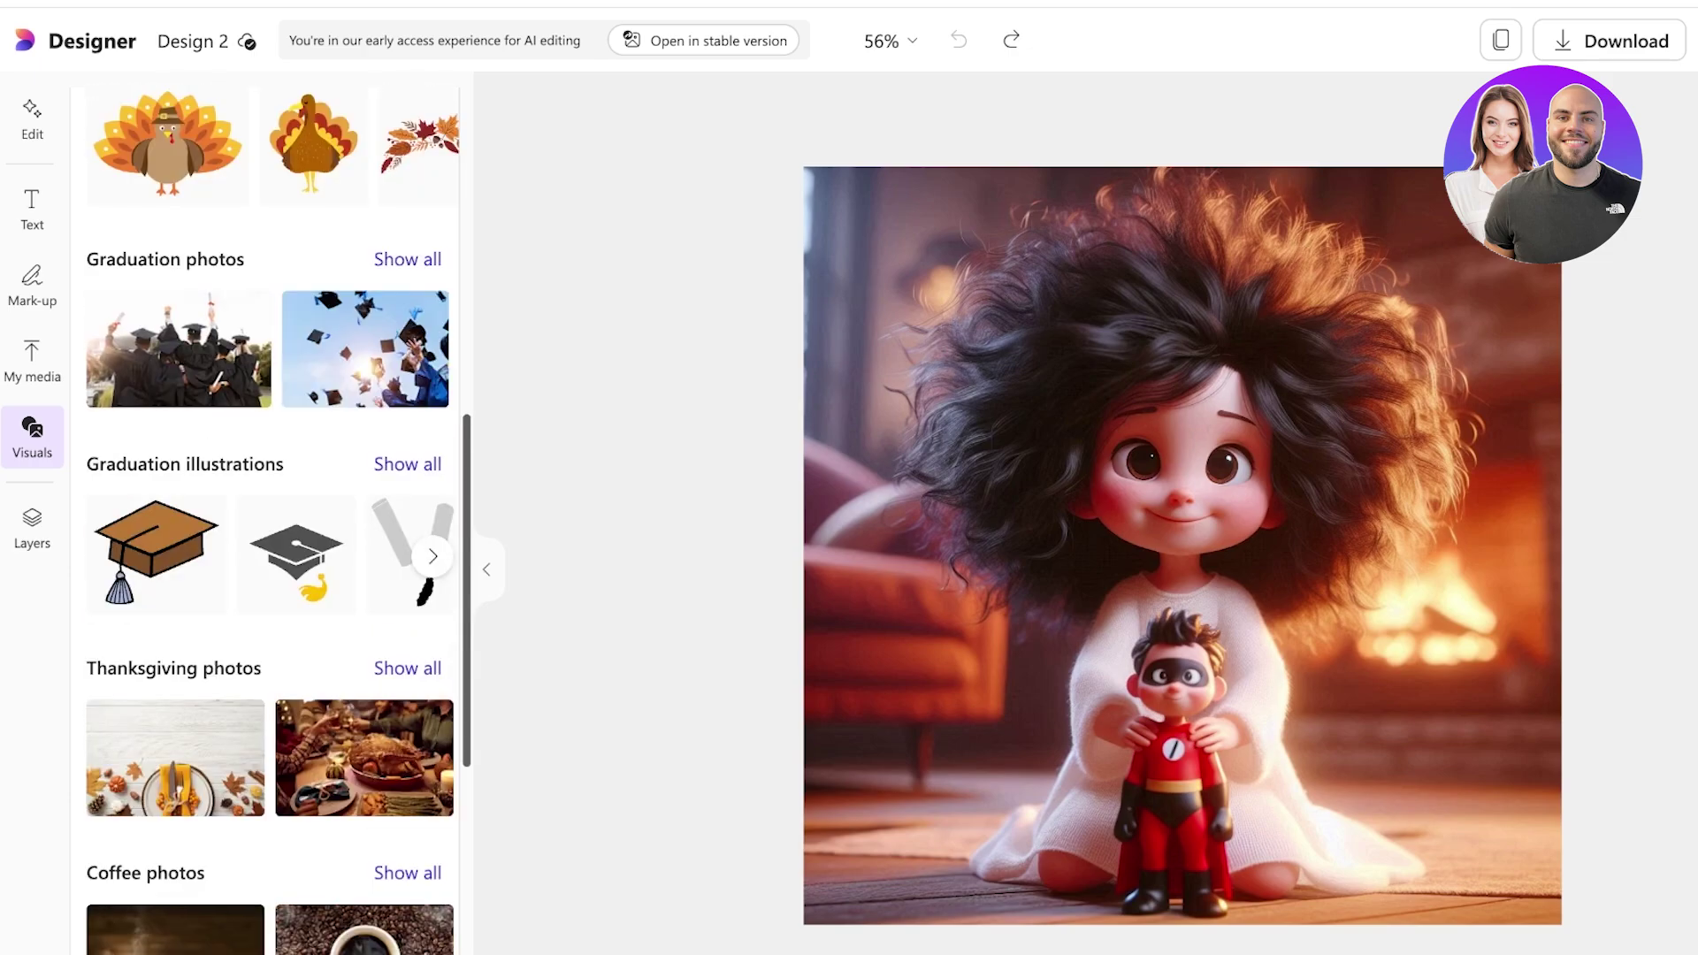
{"action": "scroll", "coordinate": [266, 548], "scroll_direction": "down", "scroll_amount": 1}
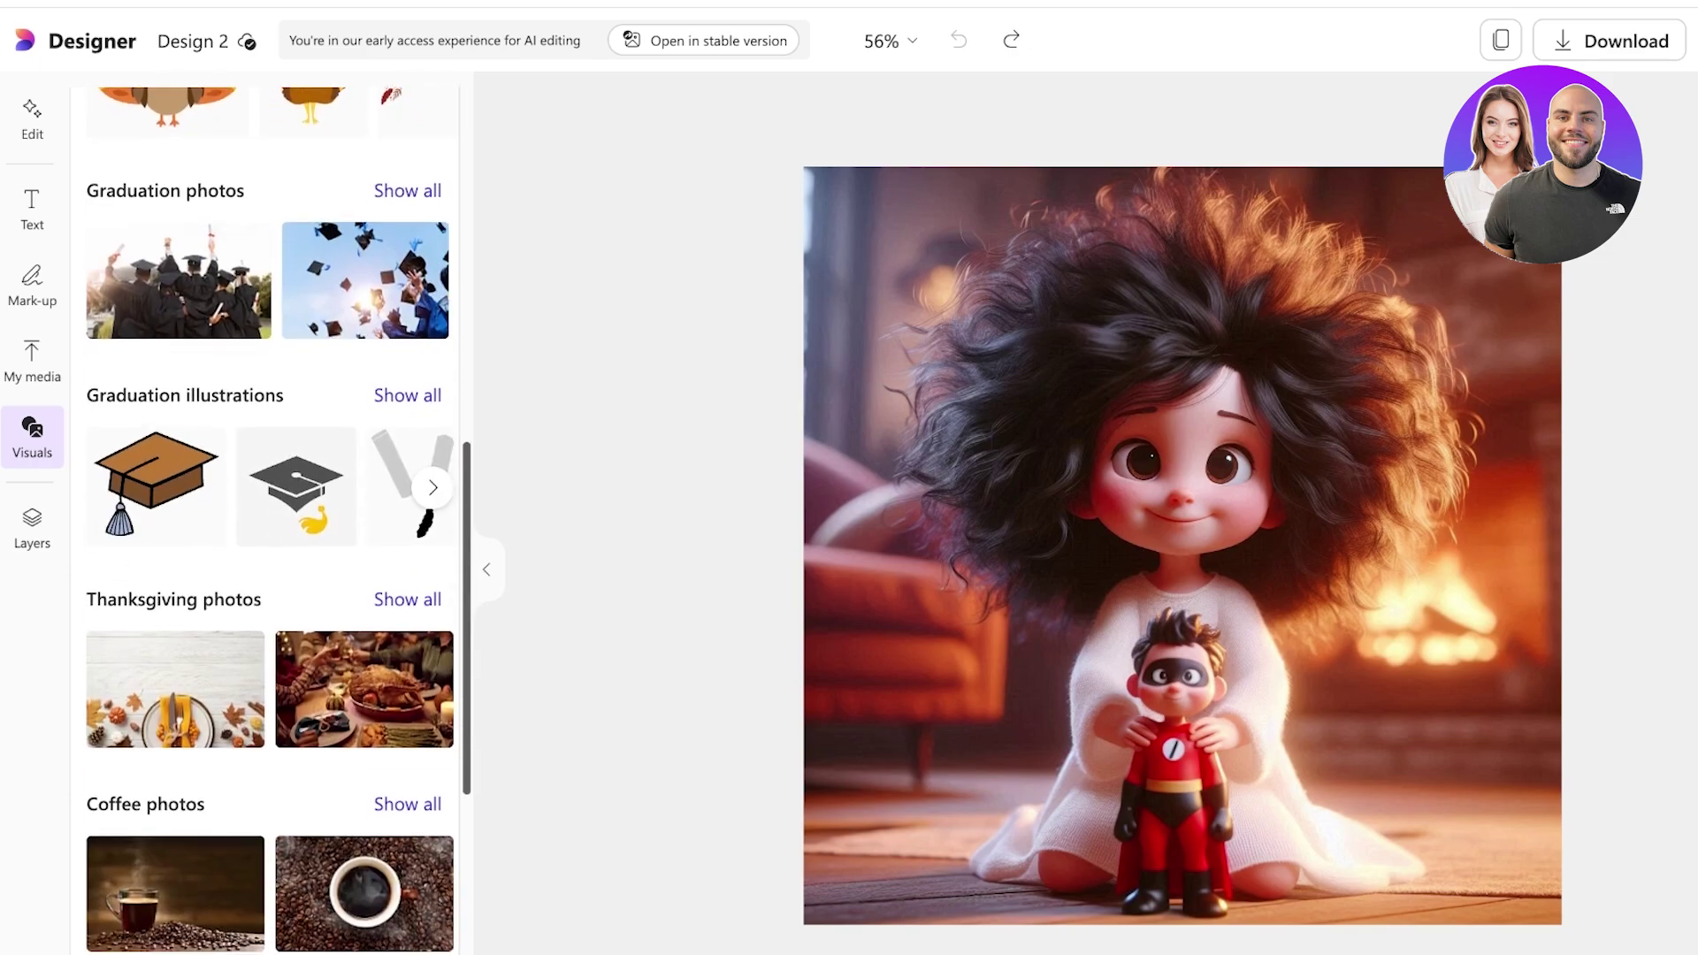
{"action": "scroll", "coordinate": [266, 566], "scroll_direction": "down", "scroll_amount": 4}
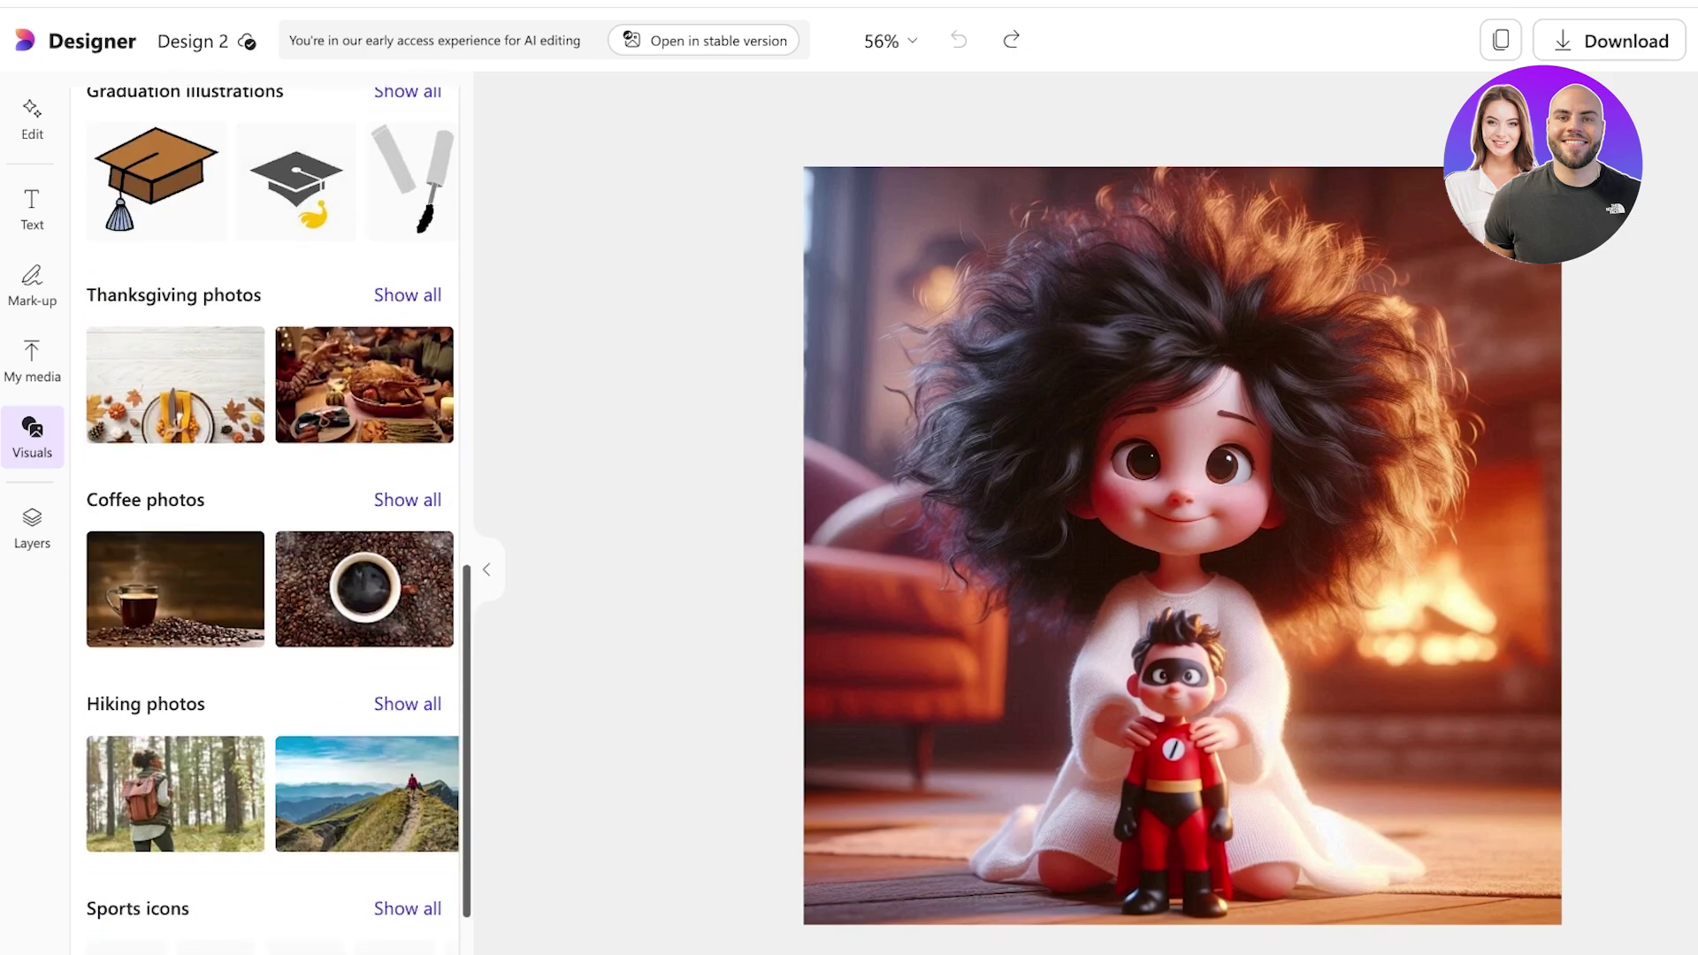
{"action": "scroll", "coordinate": [265, 566], "scroll_direction": "down", "scroll_amount": 2}
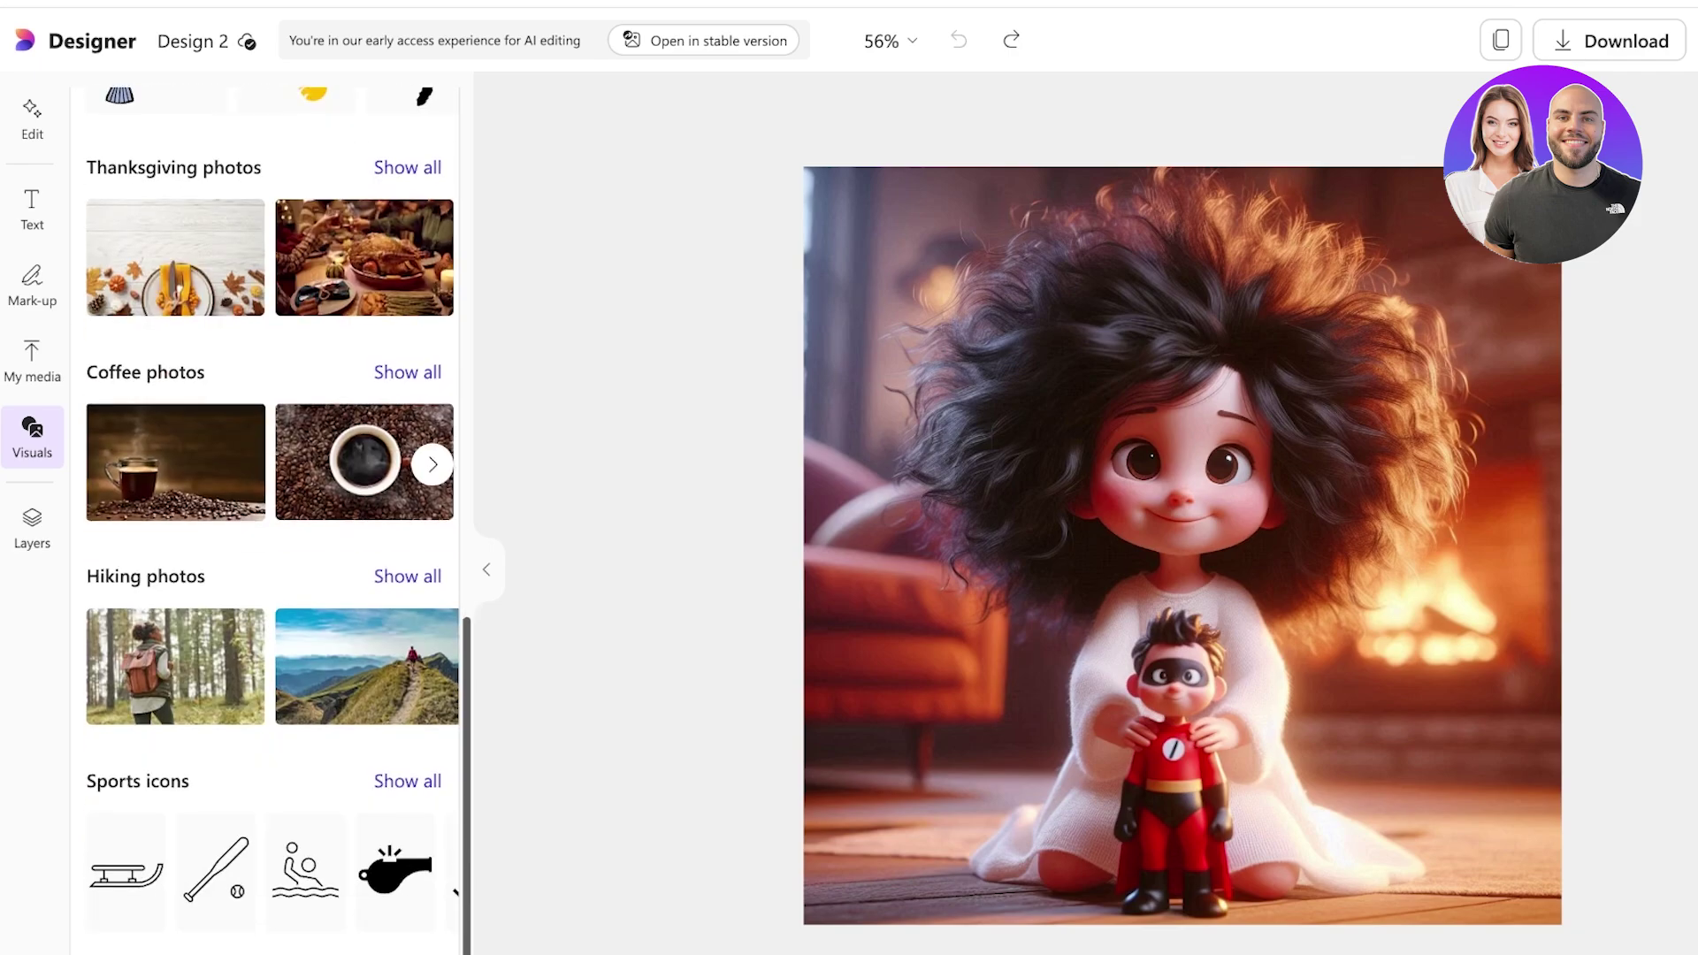
{"action": "scroll", "coordinate": [266, 443], "scroll_direction": "up", "scroll_amount": 10}
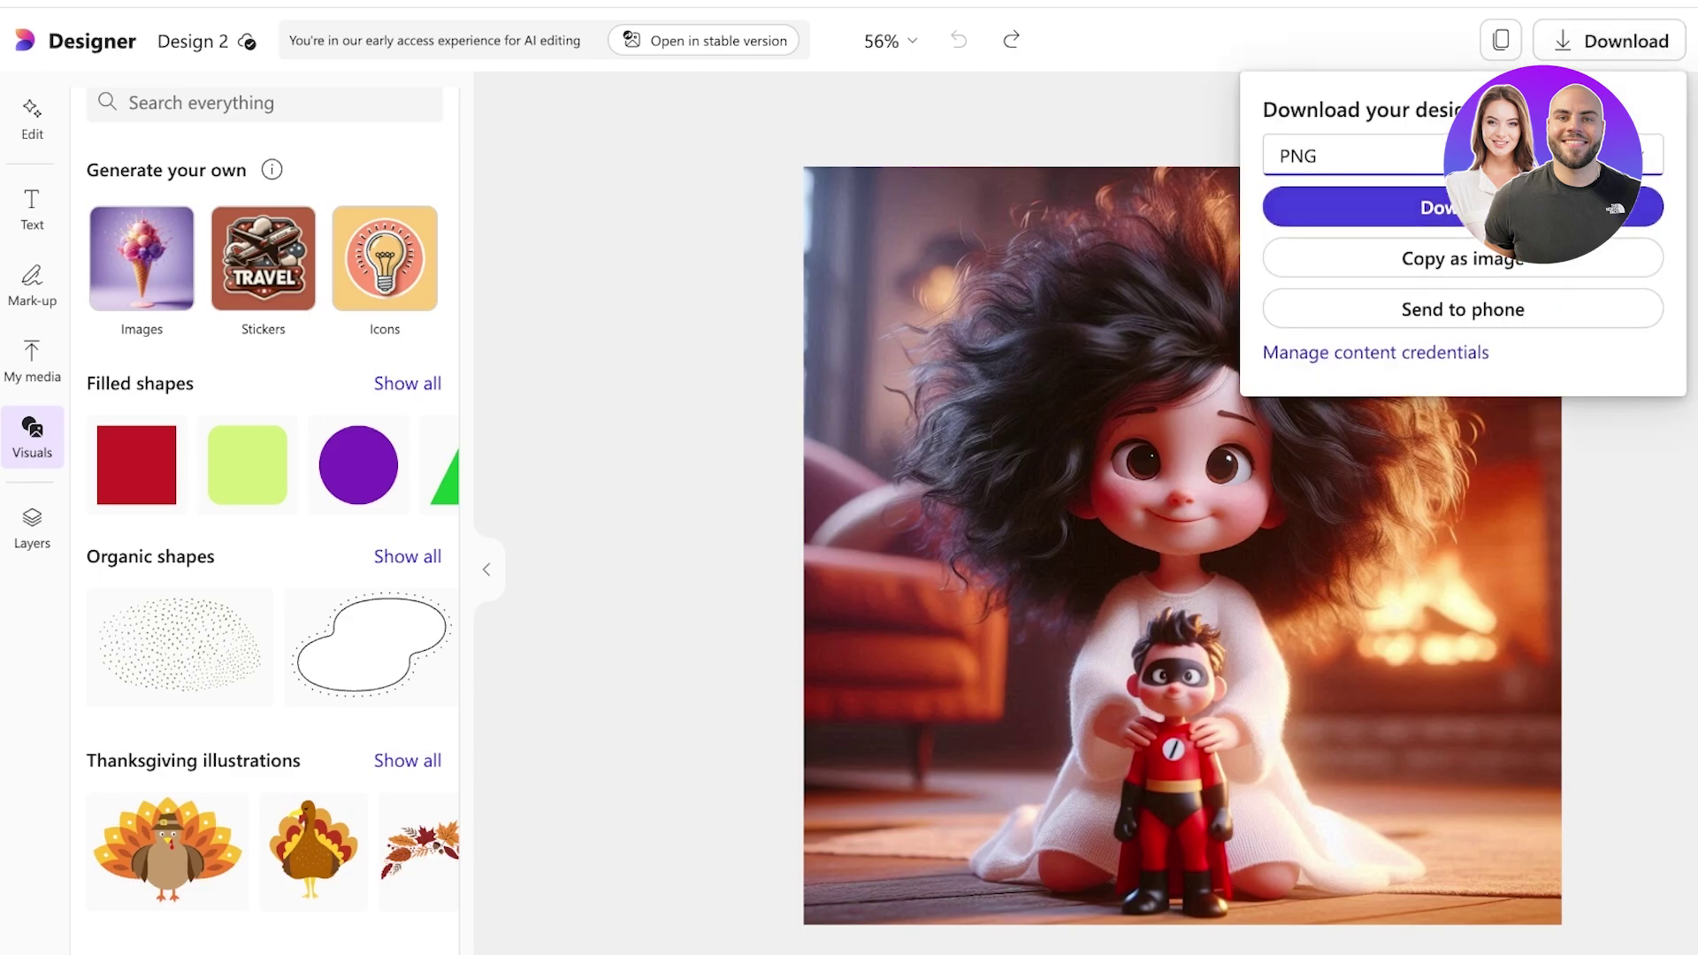
Download Design 2 with the original avatar as a PNG file.
{"action": "left_click", "coordinate": [1463, 207]}
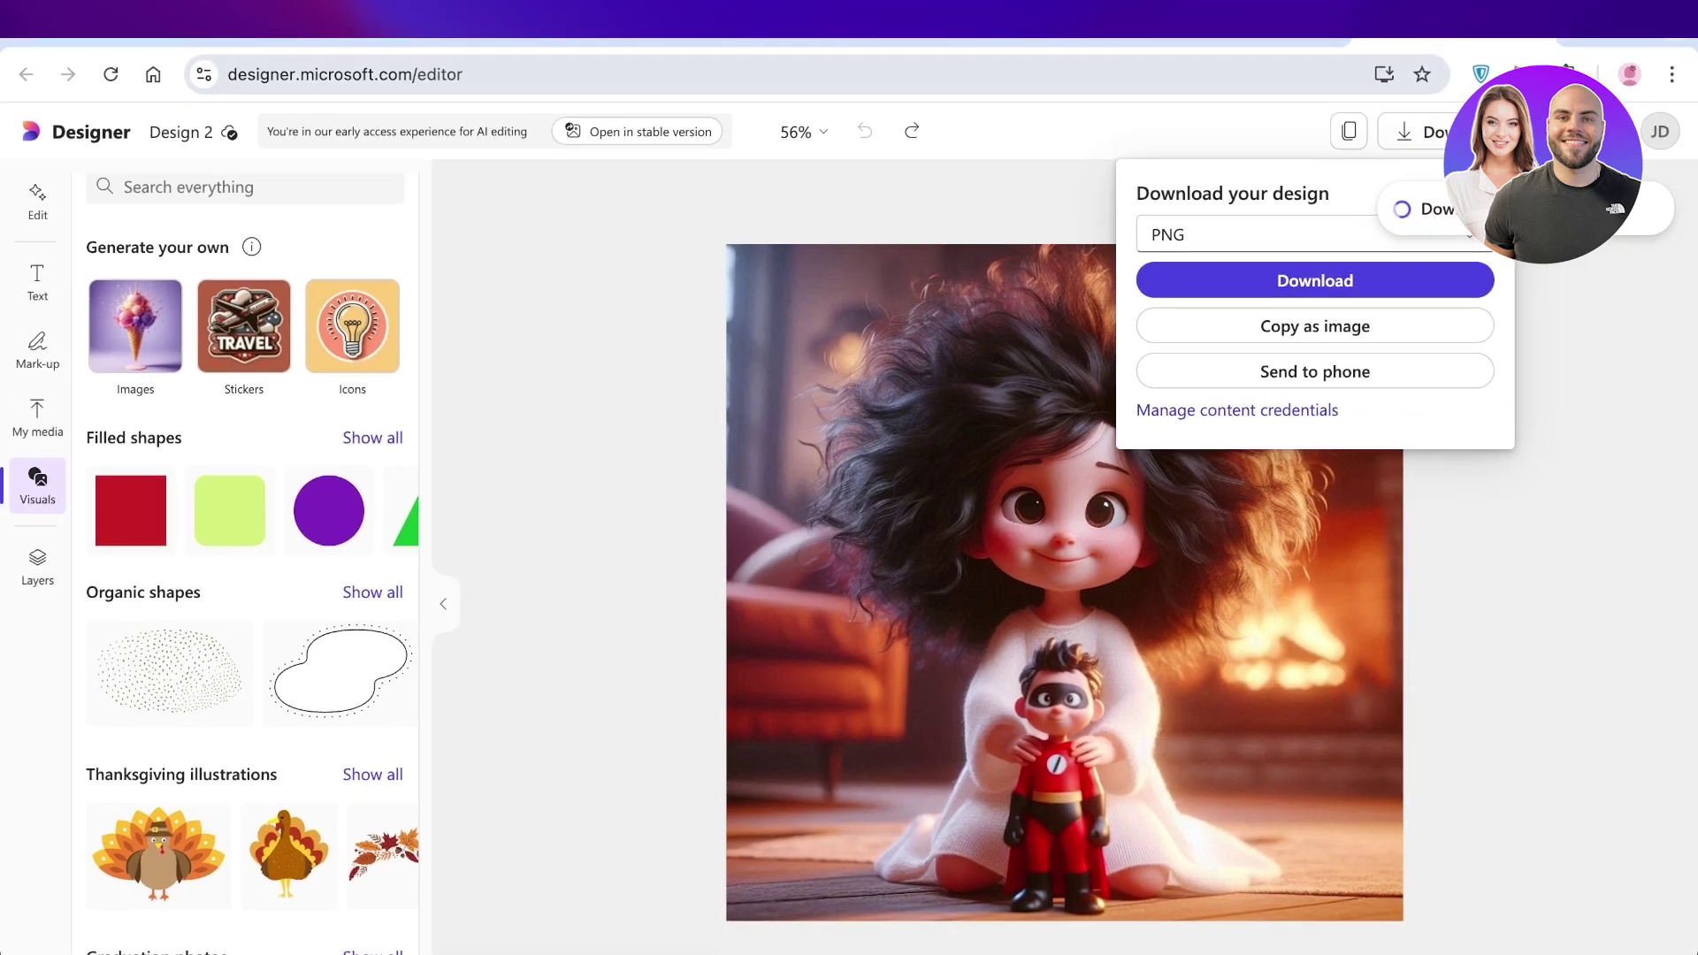